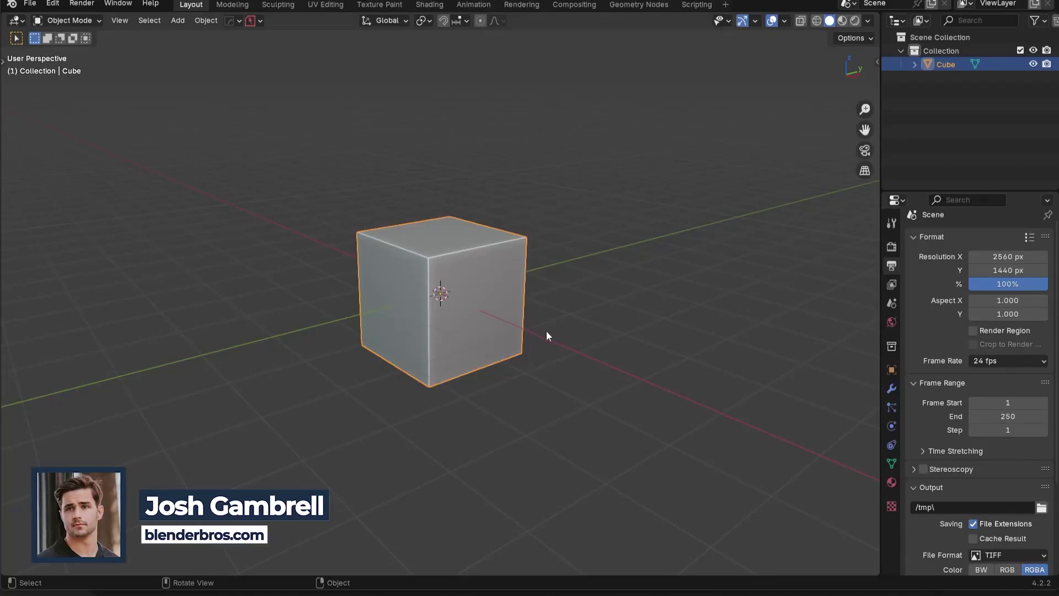
middle_drag(549, 333, 576, 315)
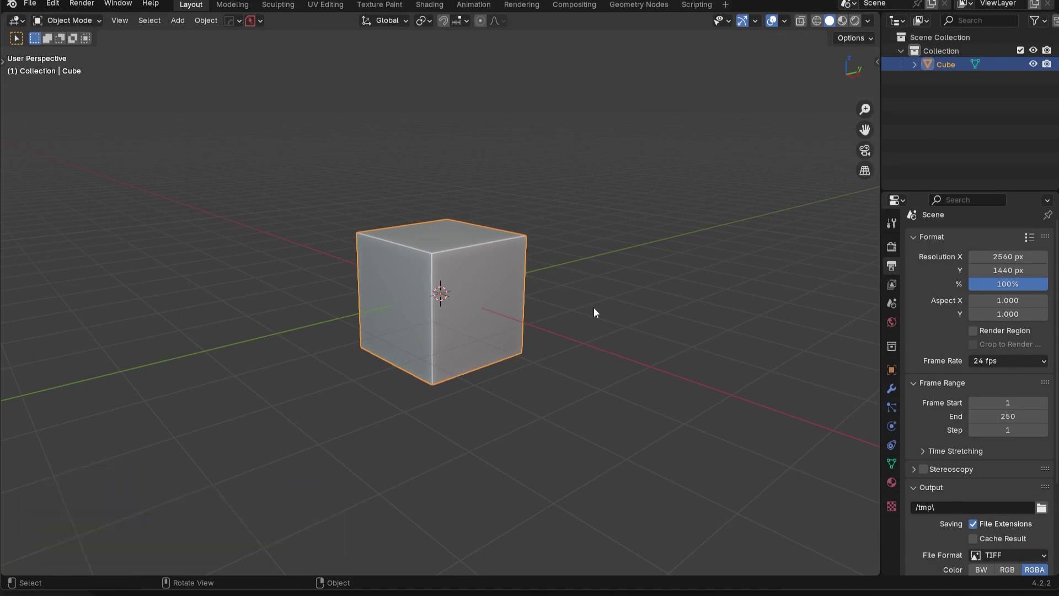
key(q)
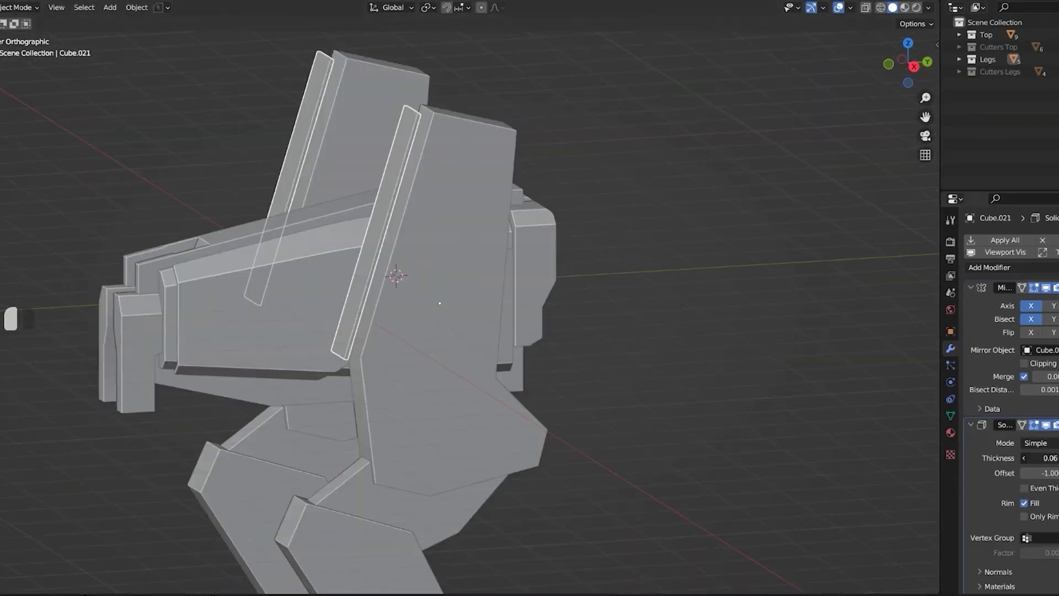
key(s)
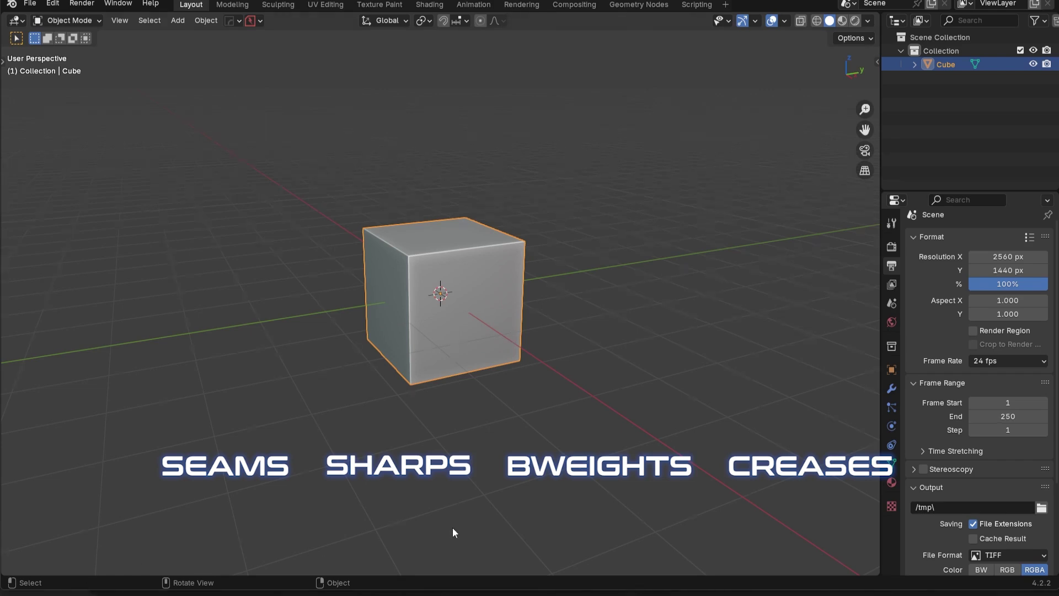
middle_drag(530, 418, 487, 402)
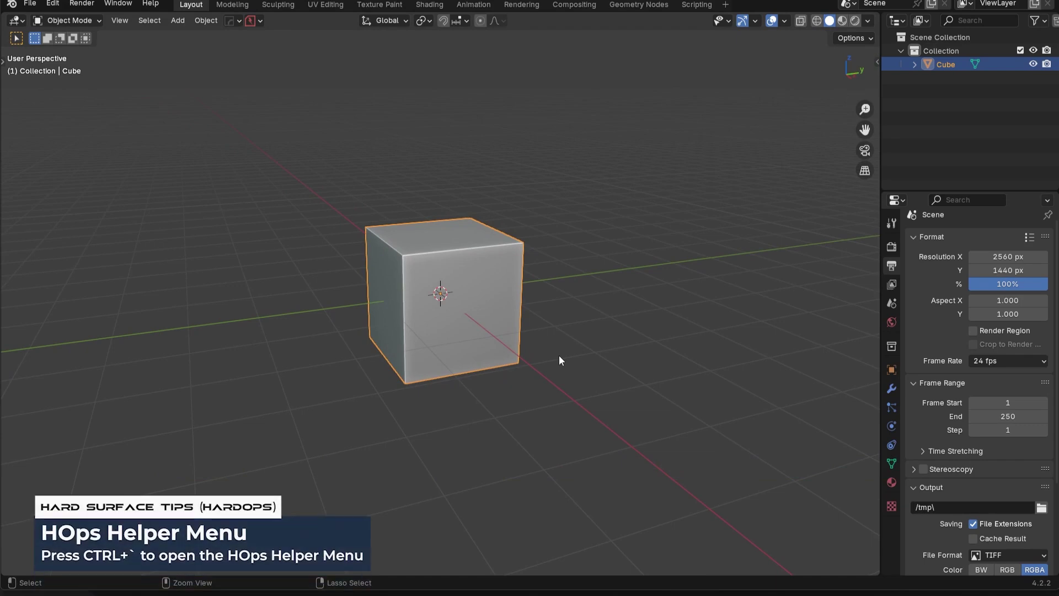
Disable the Crease, Bweight and Sharp mark defaults in the Sharpening / Shading section of the HOps Helper
key(ctrl+grave)
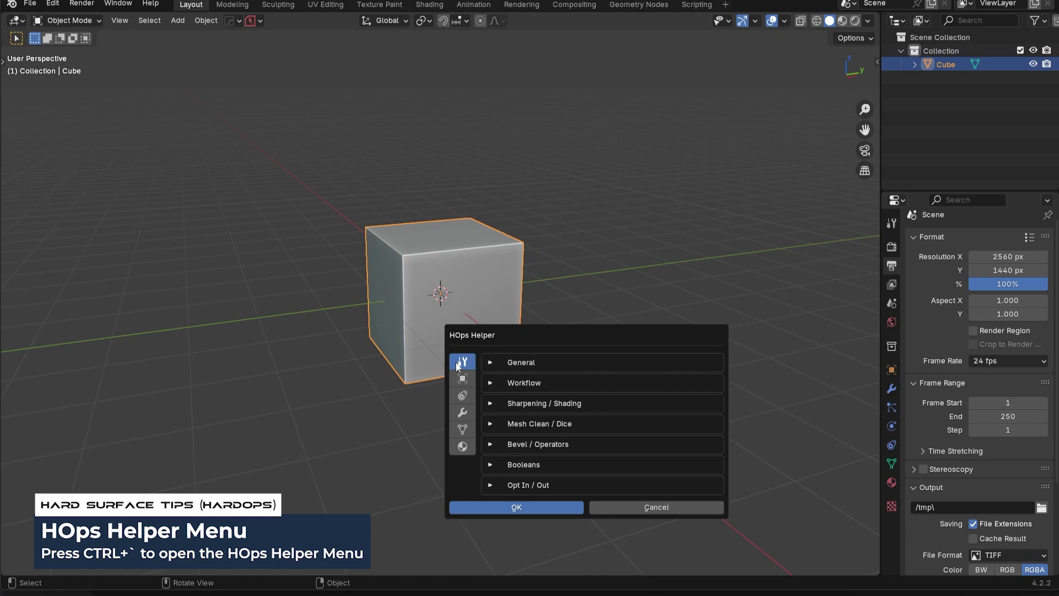
click(547, 403)
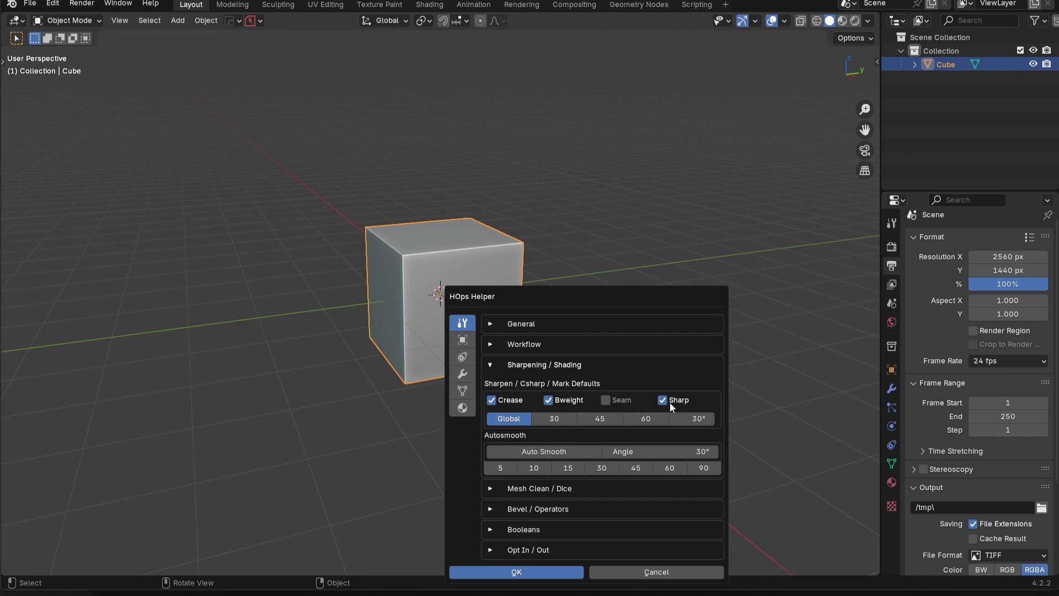
click(492, 401)
click(548, 400)
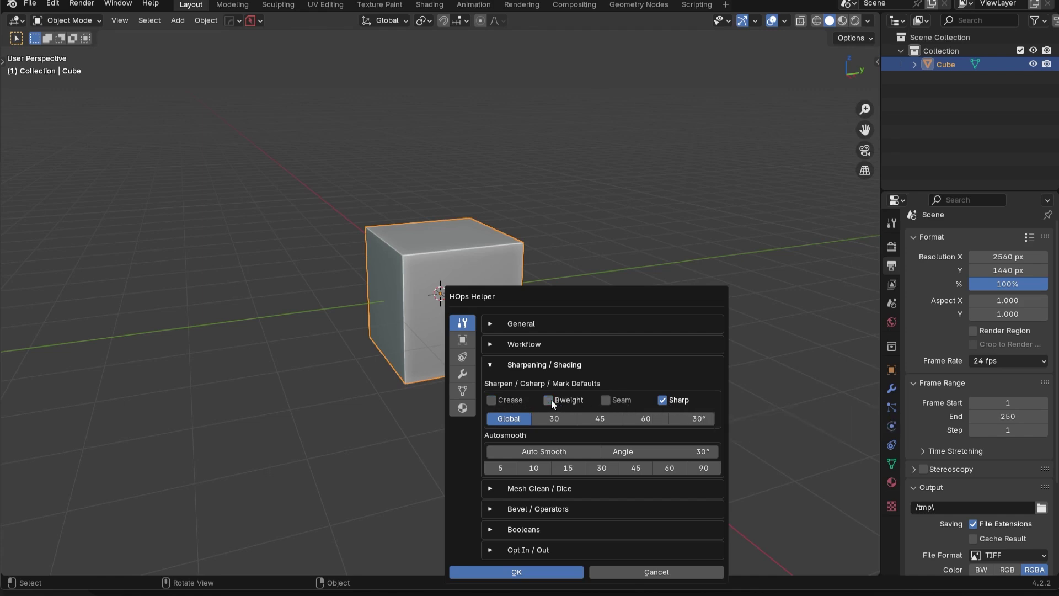
click(662, 399)
click(547, 569)
Apply the HardOps Sharpen operation to the cube and check its edges for marks in Edit Mode
scroll(536, 318, up, 4)
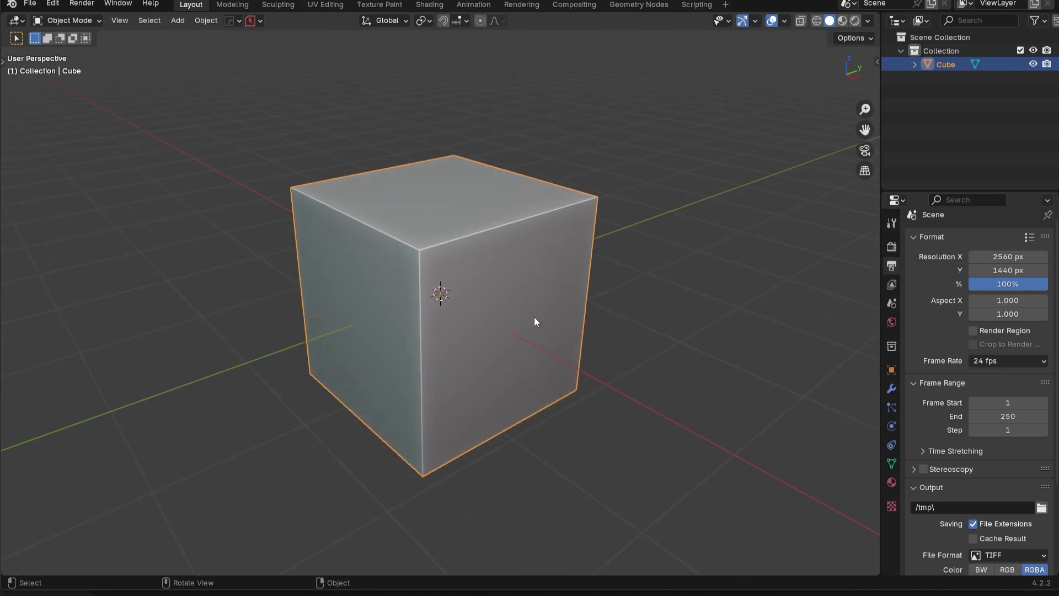
key(Tab)
key(2)
click(385, 235)
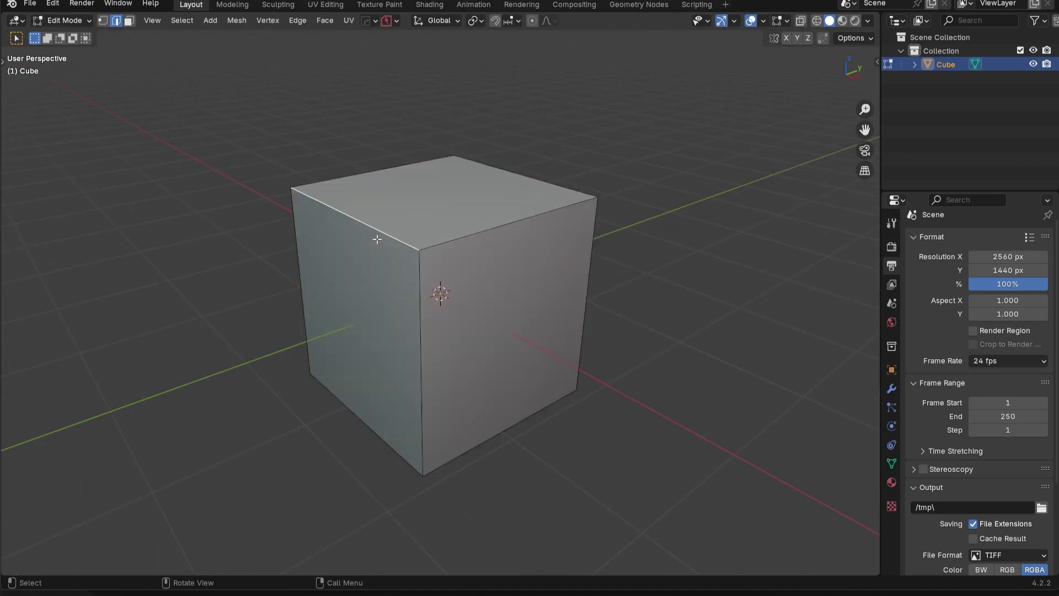
key(Tab)
key(q)
click(617, 202)
key(Tab)
mouse_move(615, 338)
middle_down()
mouse_move(568, 319)
mouse_move(608, 319)
middle_up()
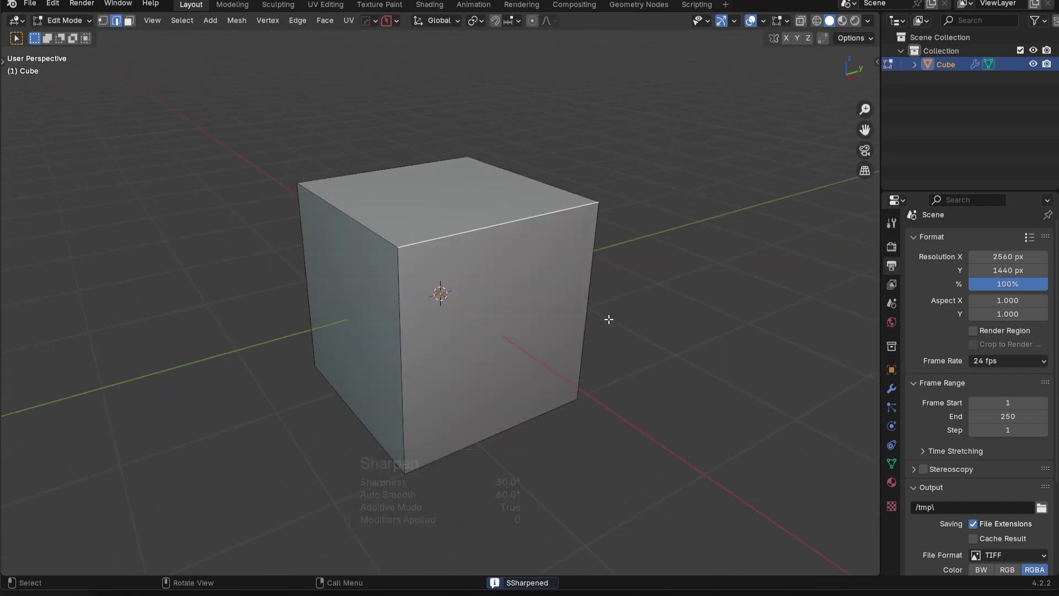
key(Tab)
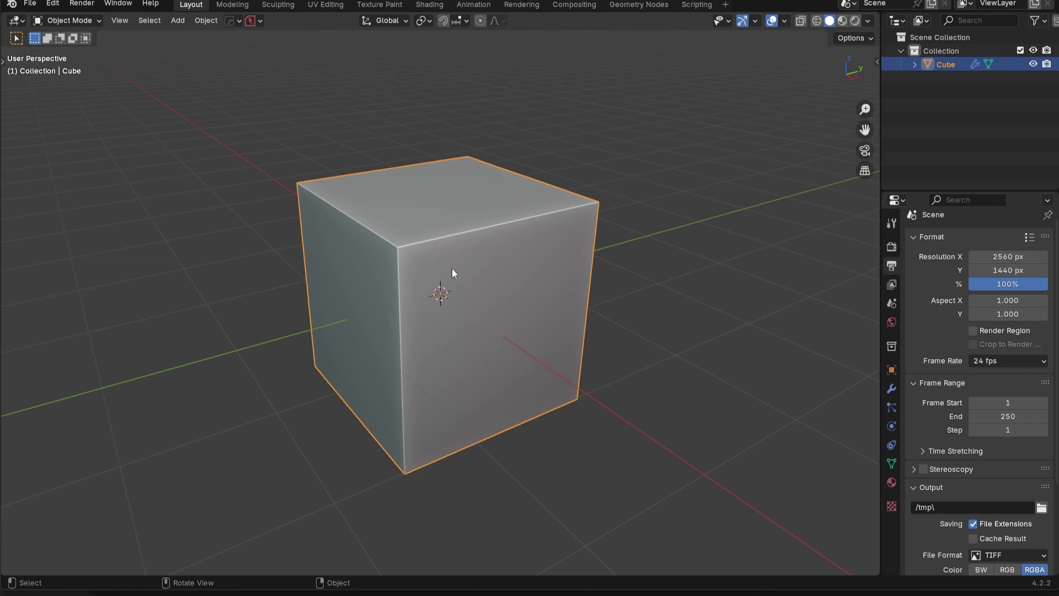
Delete the cube and add a cylinder mesh in its place
key(Delete)
key(shift+a)
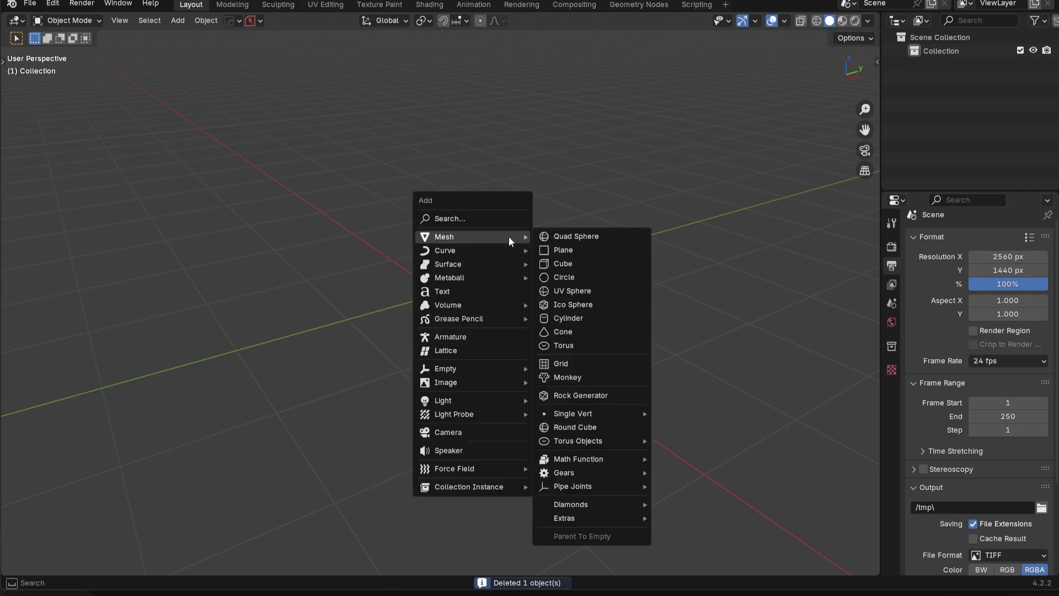
click(582, 328)
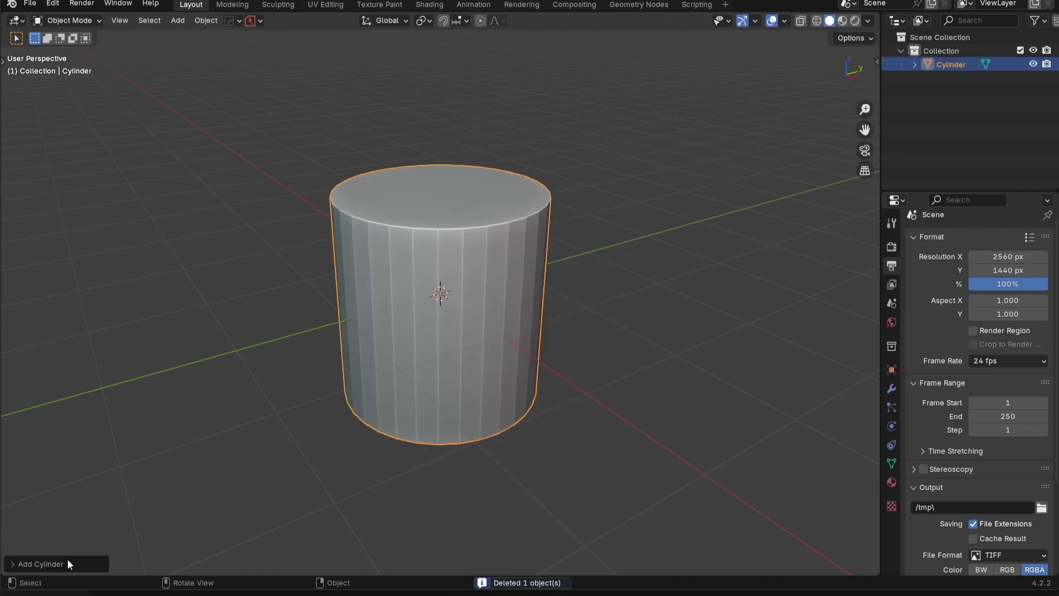
Sharpen the cylinder with HardOps and set the smooth angle to 60° in the operation's sharpening parameters
middle_drag(548, 345, 545, 343)
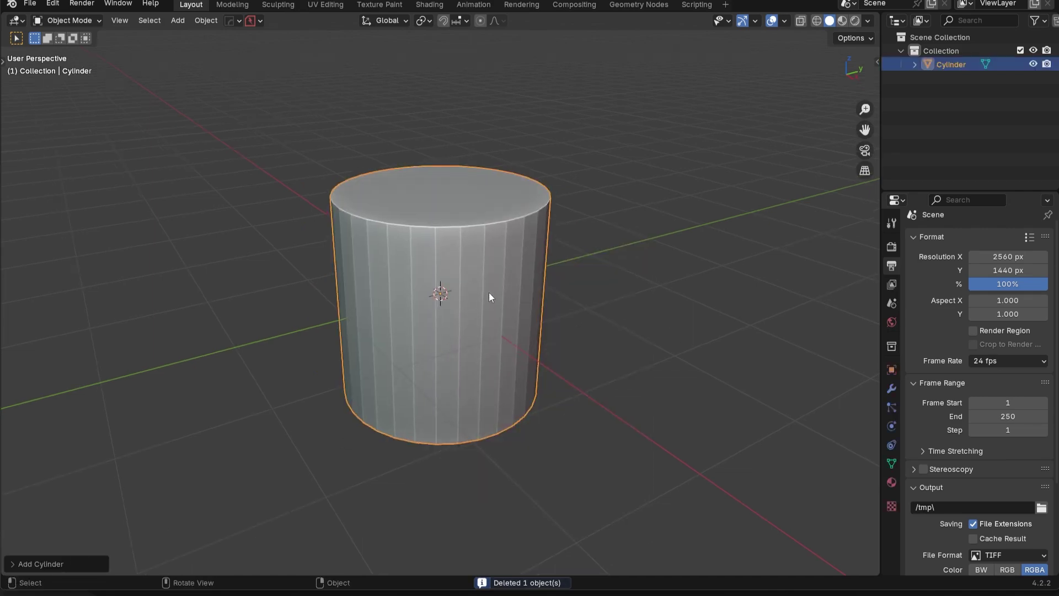
middle_drag(436, 313, 389, 278)
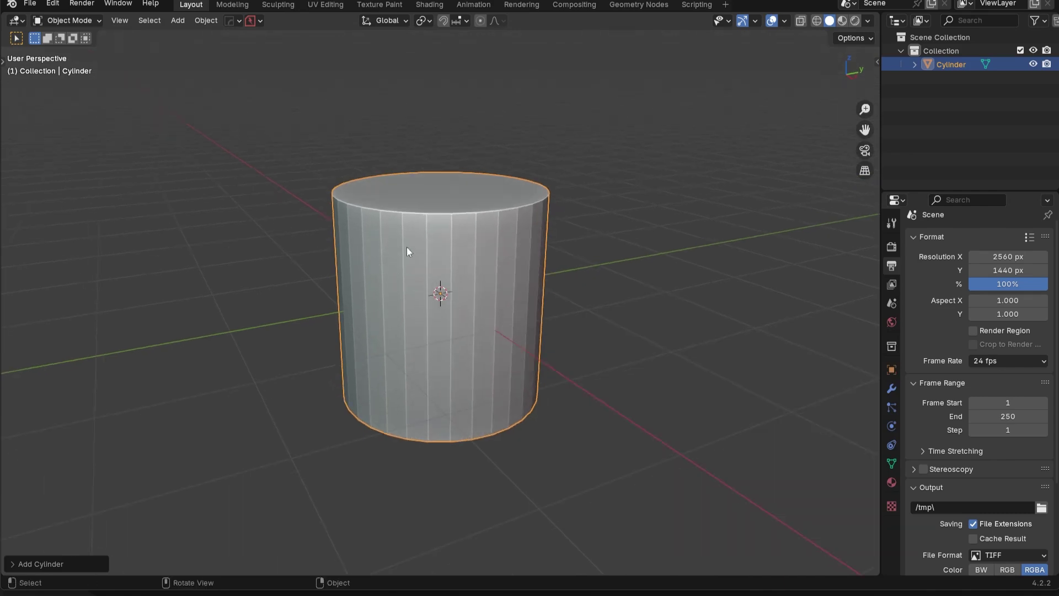
key(q)
click(618, 223)
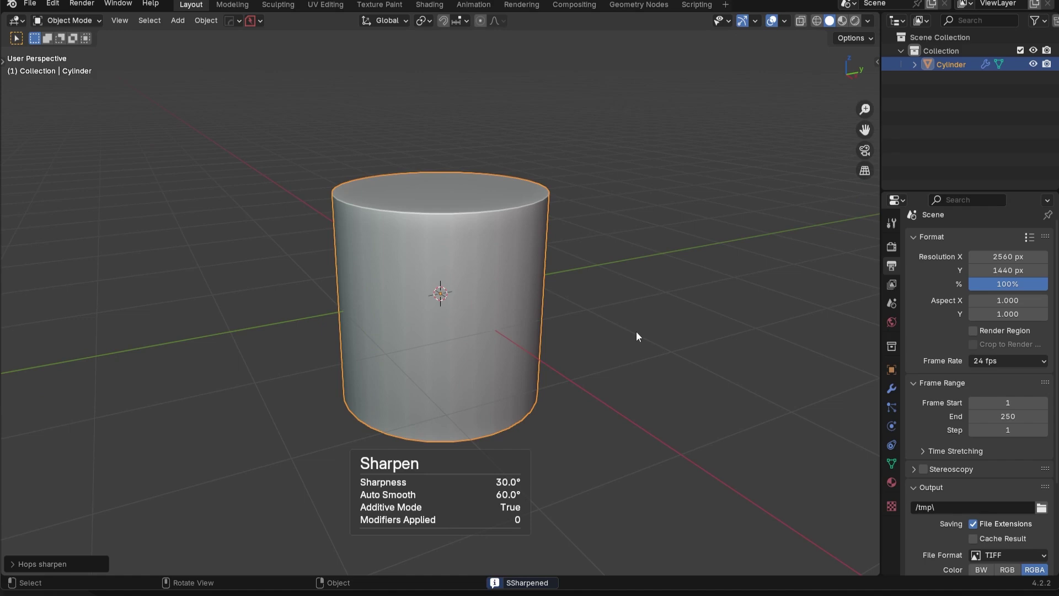
click(74, 562)
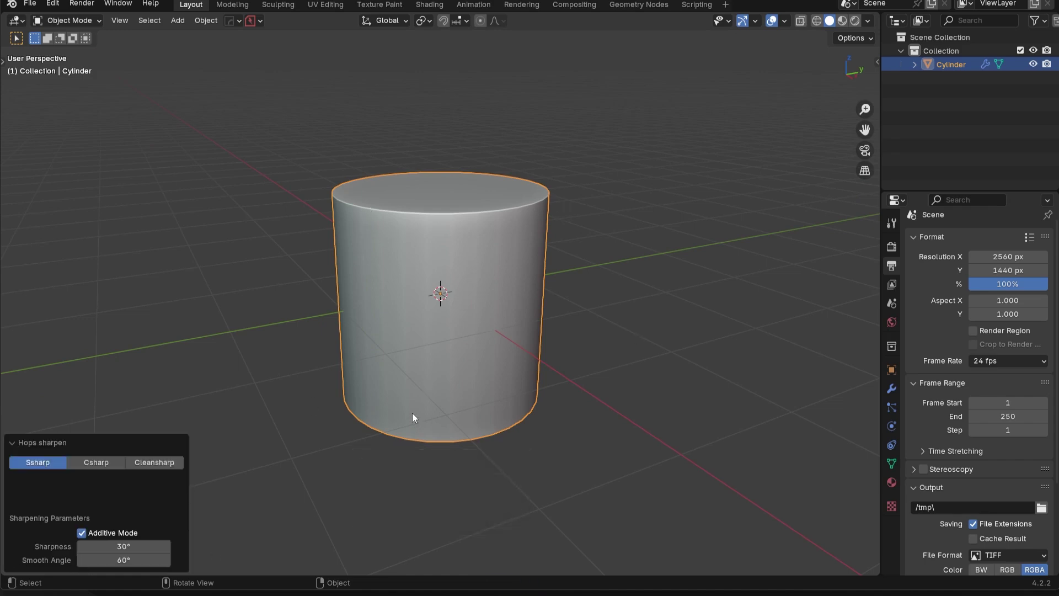
drag(125, 559, 126, 559)
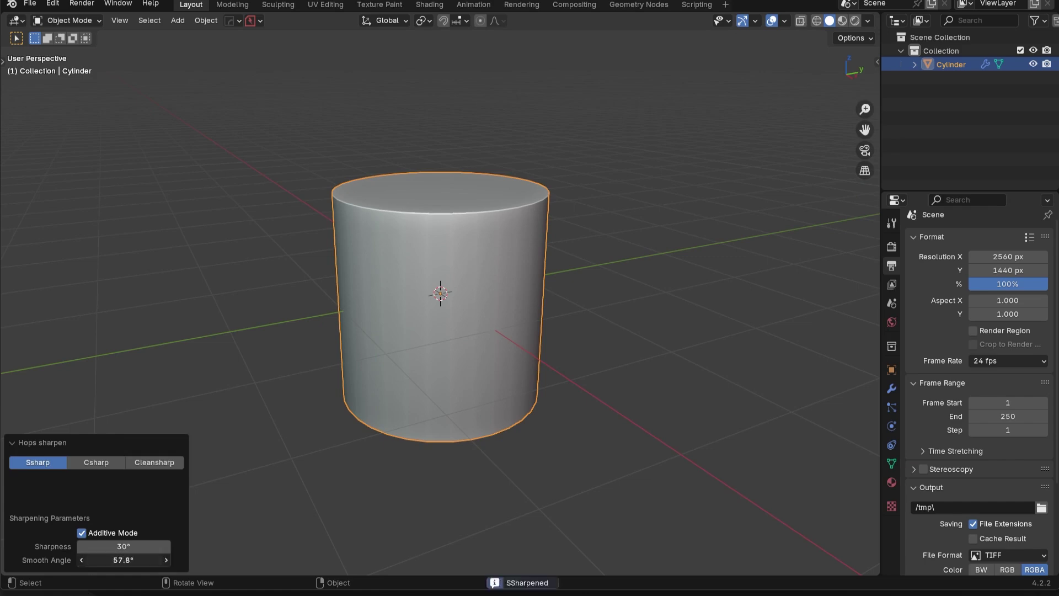
click(126, 559)
text(60)
key(Return)
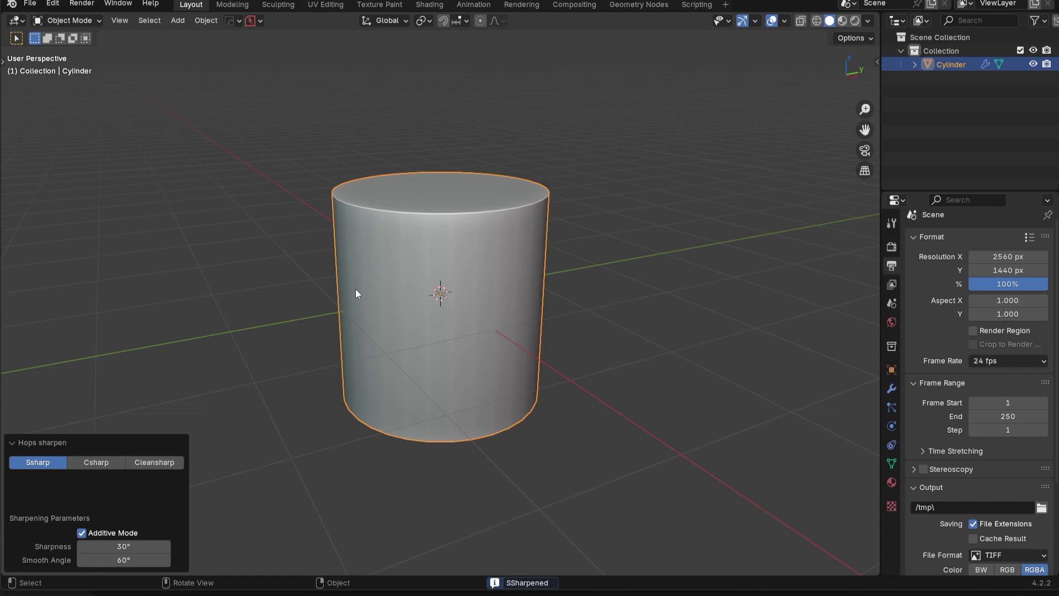
Check the cylinder's edges in Edit Mode and try Shade Auto Smooth on it in Object Mode
key(Tab)
click(676, 288)
middle_drag(389, 293, 402, 296)
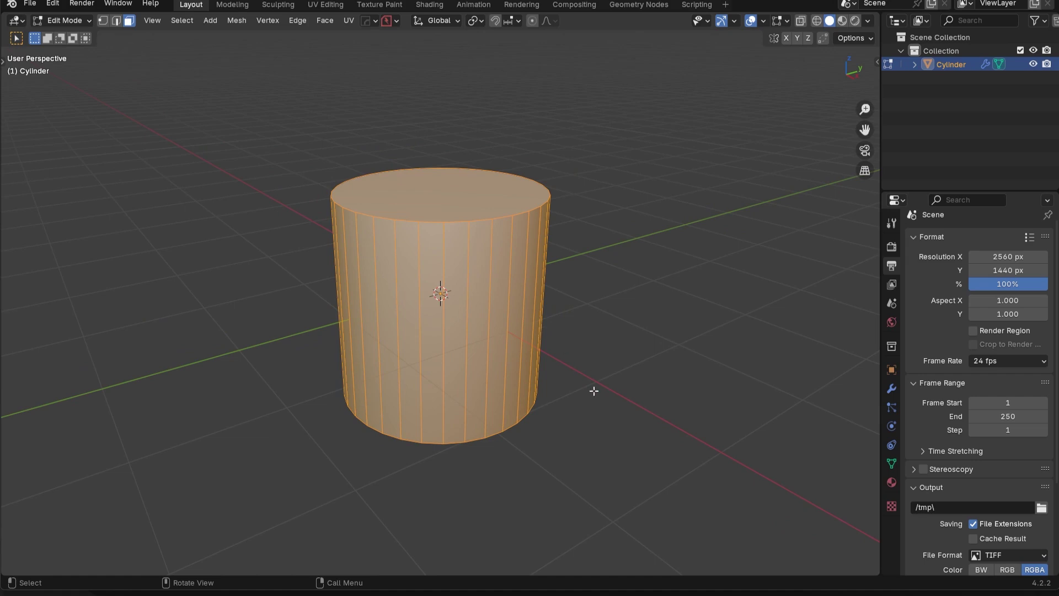
key(Tab)
right_click(558, 235)
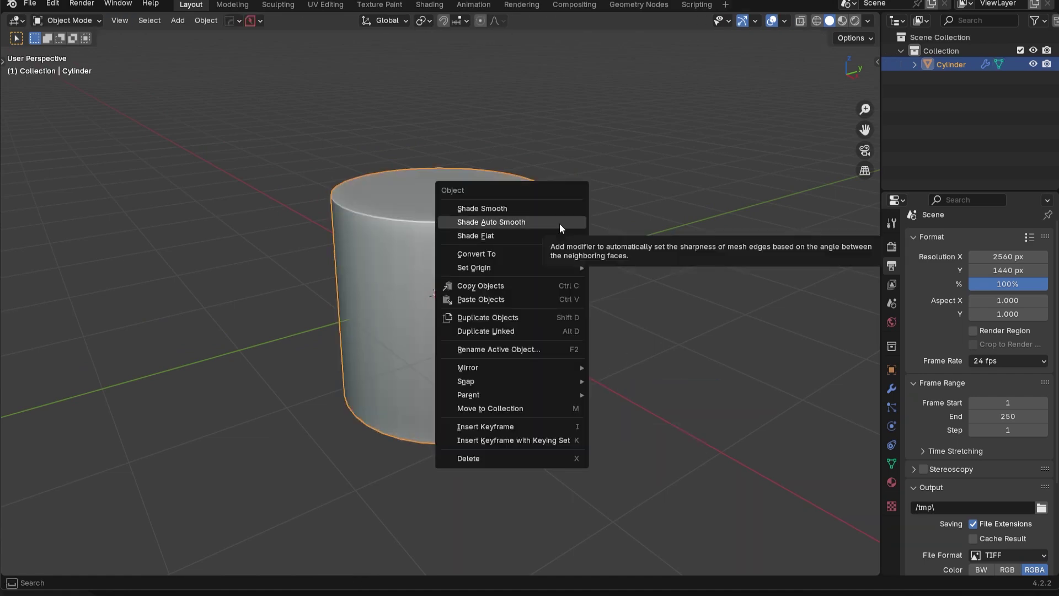
click(560, 224)
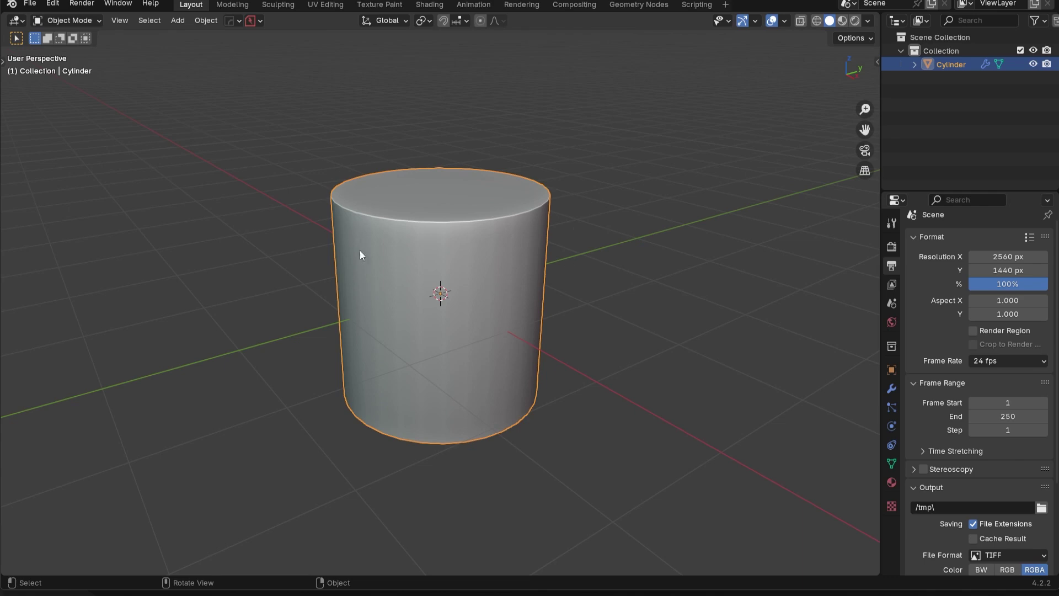
middle_drag(607, 267, 617, 267)
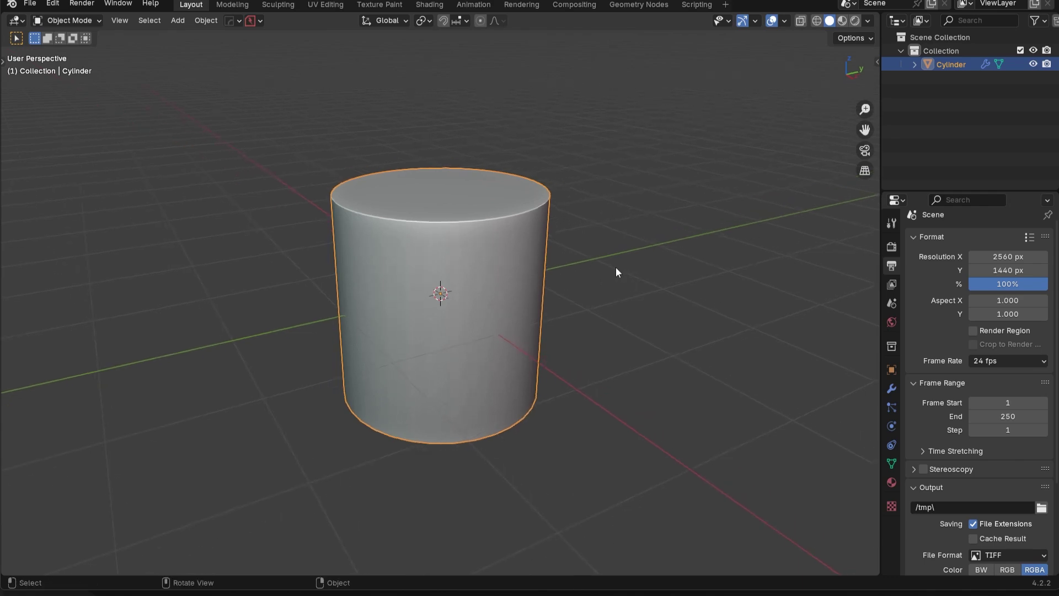
Enable the Crease mark default in the HOps Helper and reset the cylinder to flat shading with Shade Flat
key(ctrl+grave)
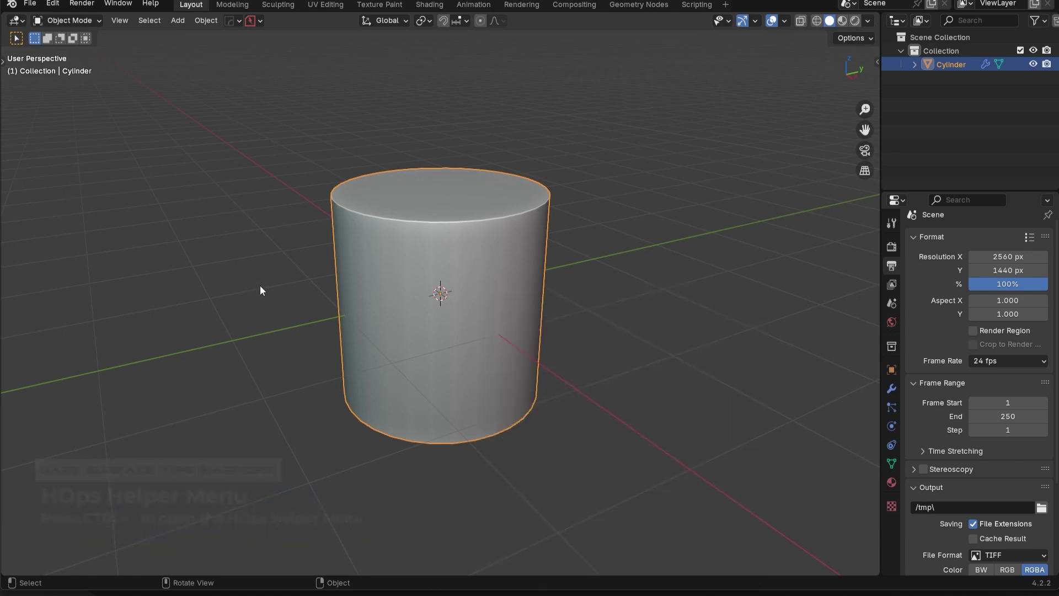
right_click(546, 264)
click(526, 280)
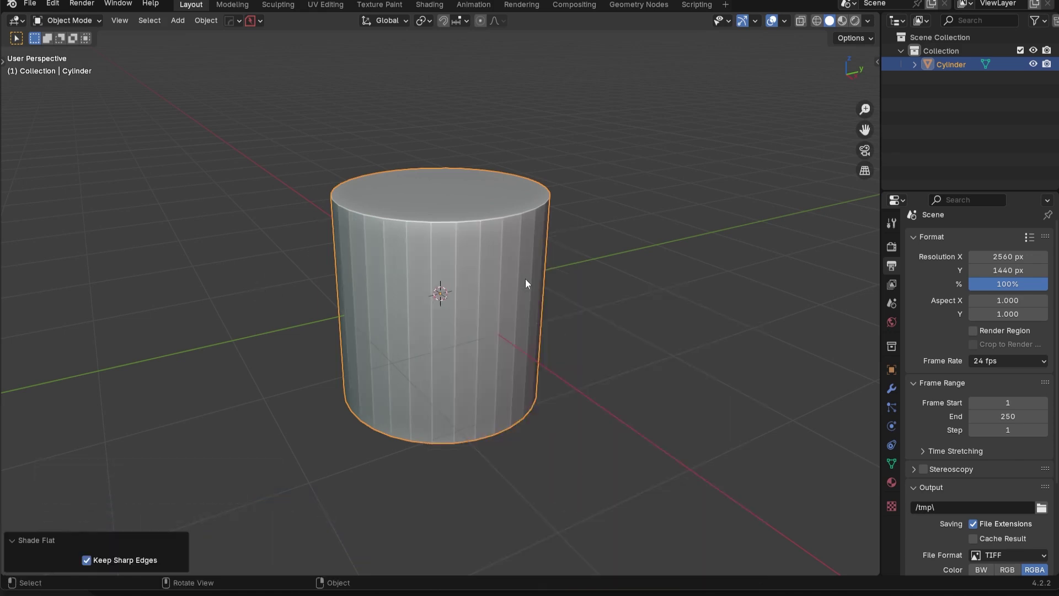
Sharpen the cylinder with HardOps and show its marked edges in Edit Mode with nothing selected
key(q)
click(581, 274)
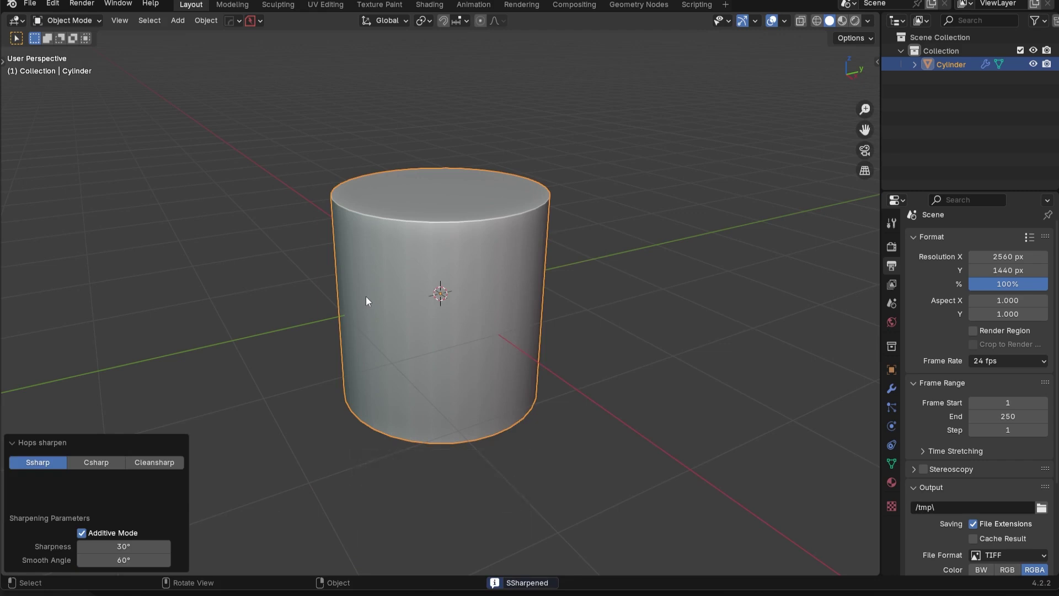
key(Tab)
click(469, 390)
middle_drag(404, 246, 418, 242)
key(alt+a)
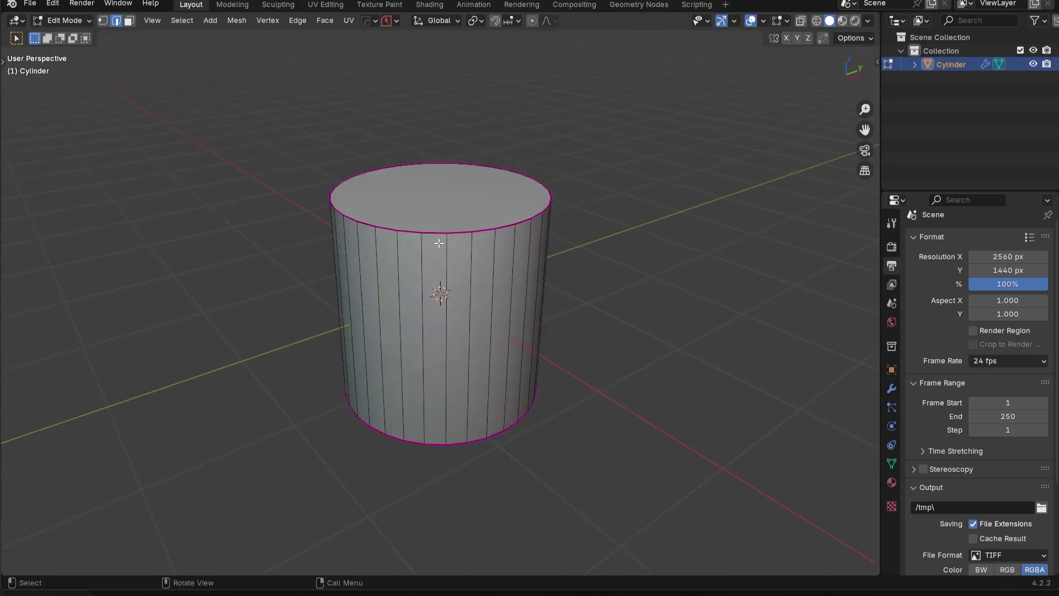
Examine the cylinder's surface shading in Object Mode and the marked top and bottom rim edges in Edit Mode
middle_drag(436, 263, 508, 353)
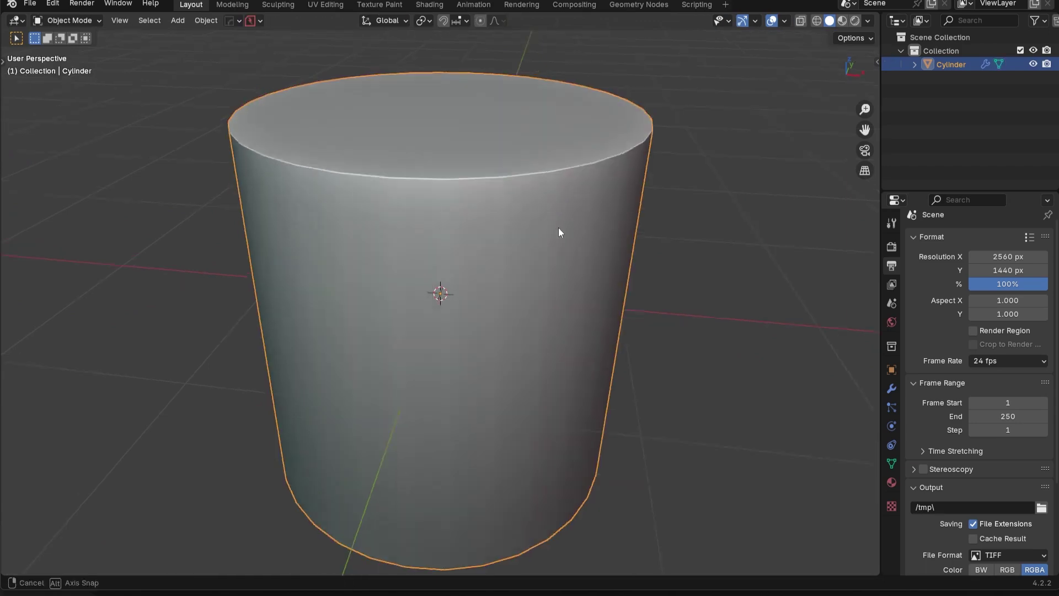
middle_drag(571, 225, 610, 145)
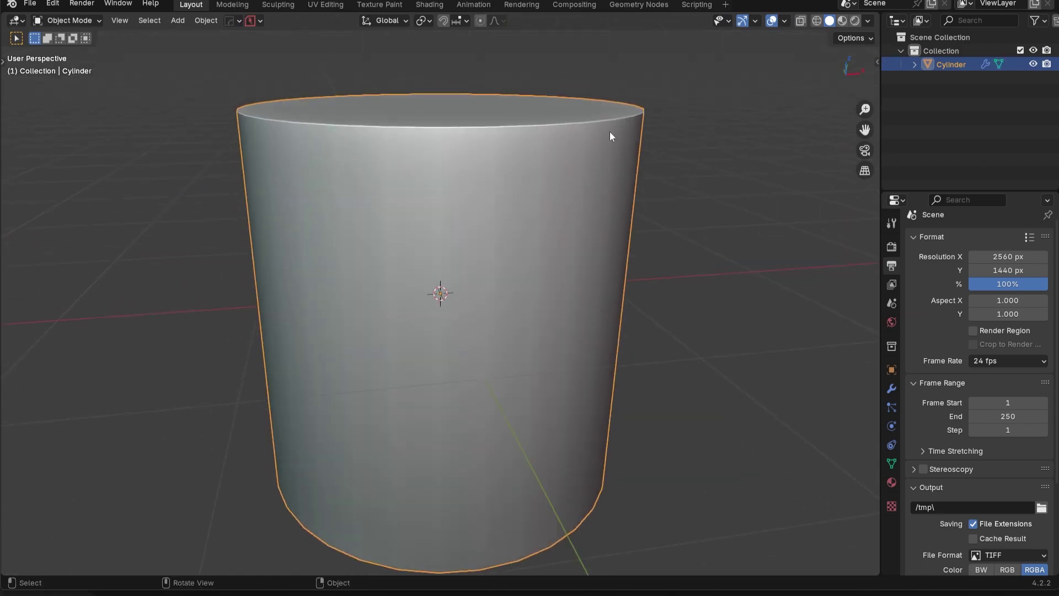
key(Tab)
middle_drag(568, 172, 571, 154)
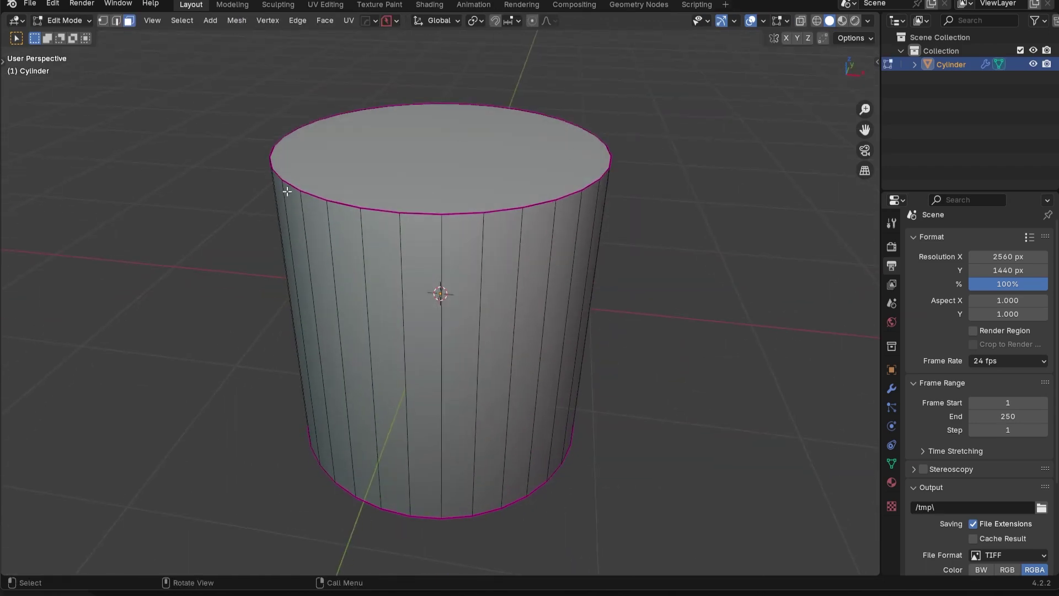
middle_drag(521, 367, 478, 336)
middle_drag(603, 266, 657, 408)
key(Tab)
middle_drag(663, 282, 608, 293)
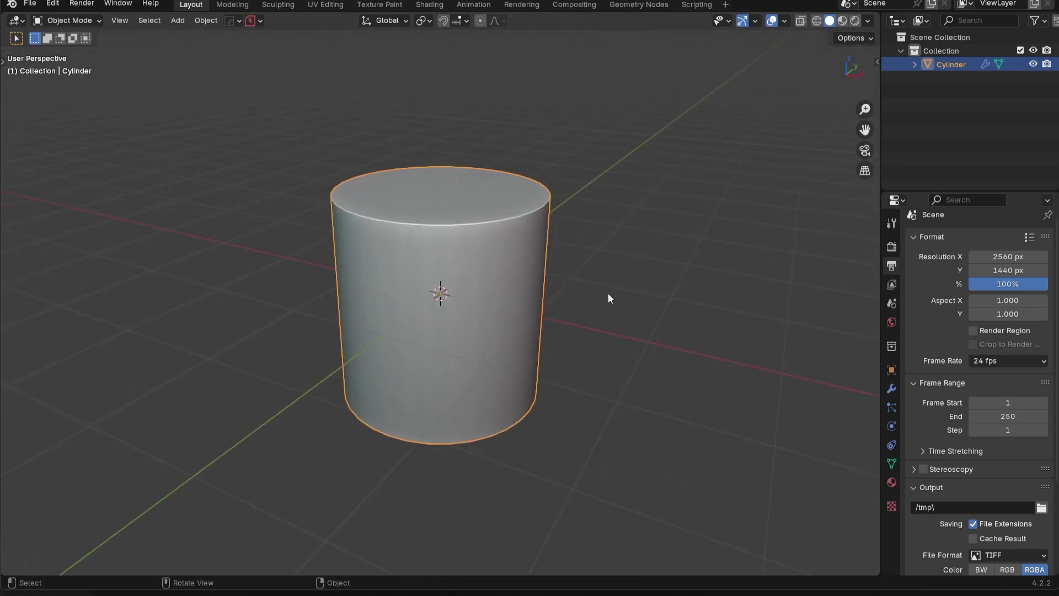
Enable the Bweight mark default in the Sharpening / Shading section of the HOps Helper
key(ctrl+grave)
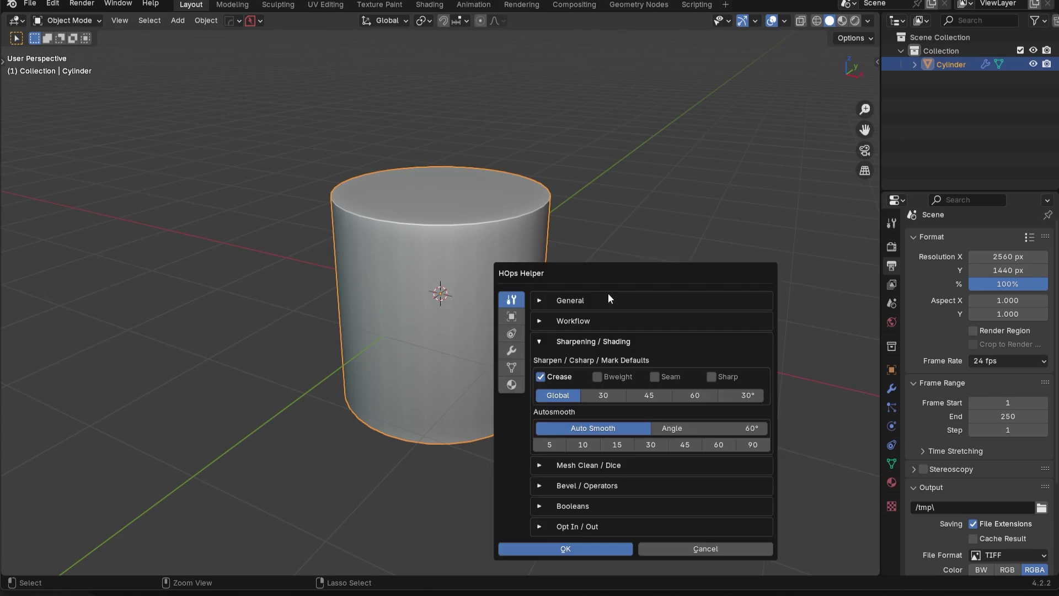
click(596, 379)
click(383, 207)
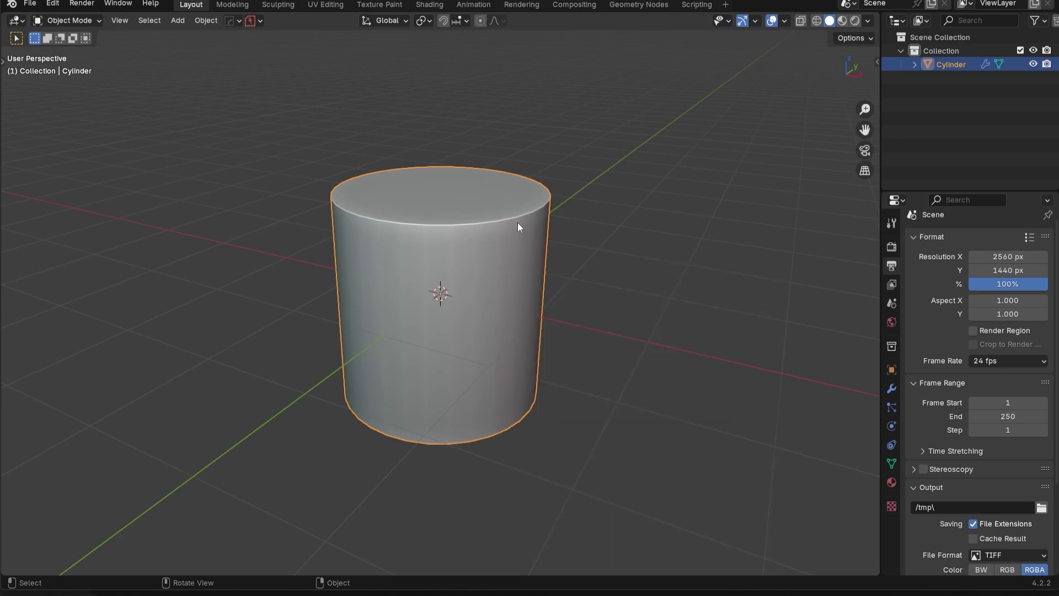
key(ctrl+grave)
key(Escape)
Sharpen the cylinder again with HardOps and show its bevel-weight edges in Edit Mode
key(q)
click(584, 212)
key(Tab)
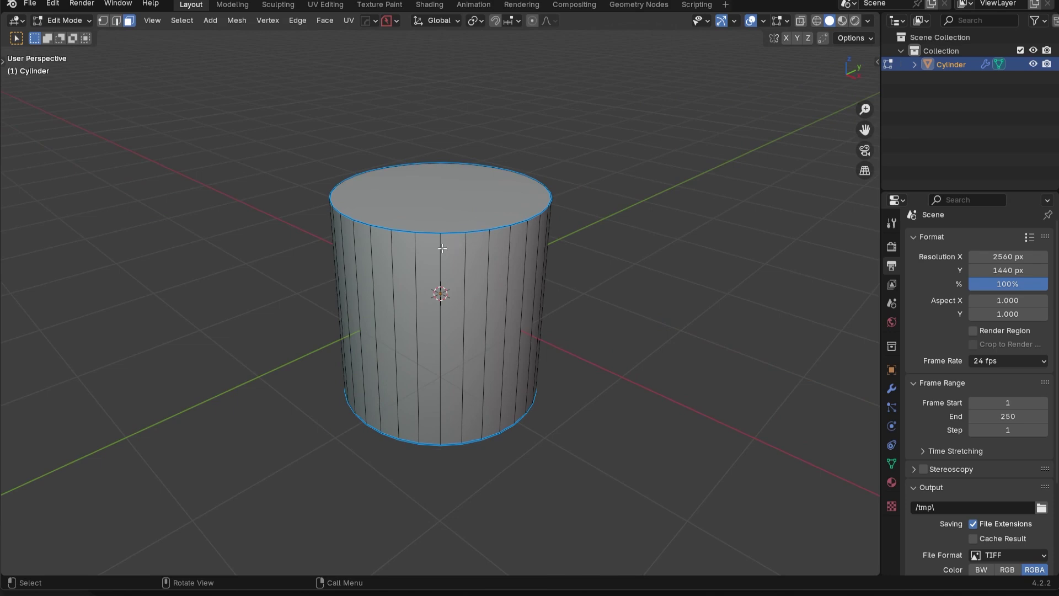
Select the cylinder's top face and try lowering the mean bevel weight of its edges
scroll(478, 221, up, 4)
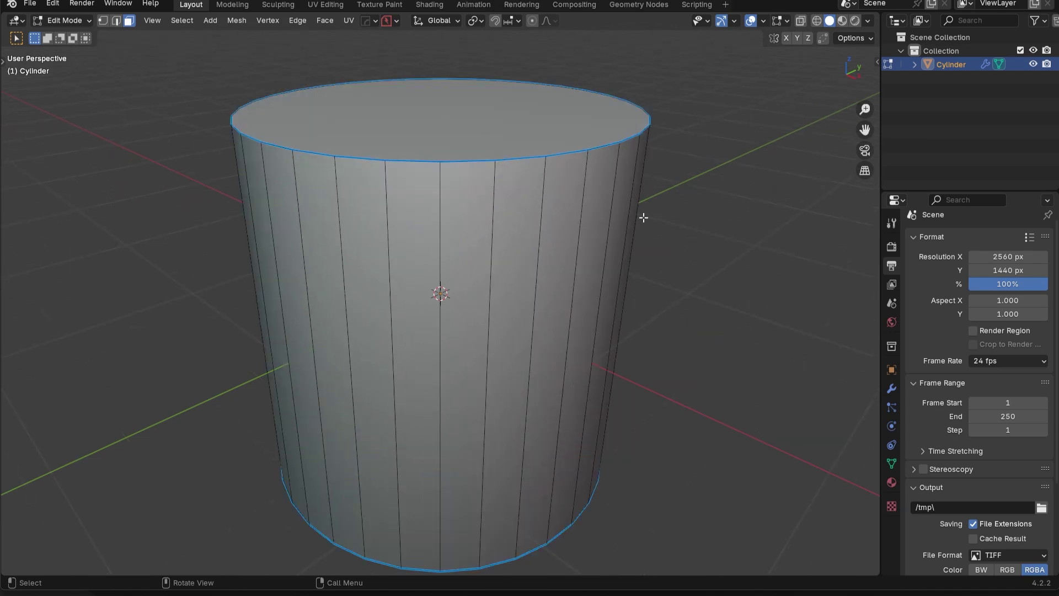
scroll(629, 220, down, 3)
click(465, 188)
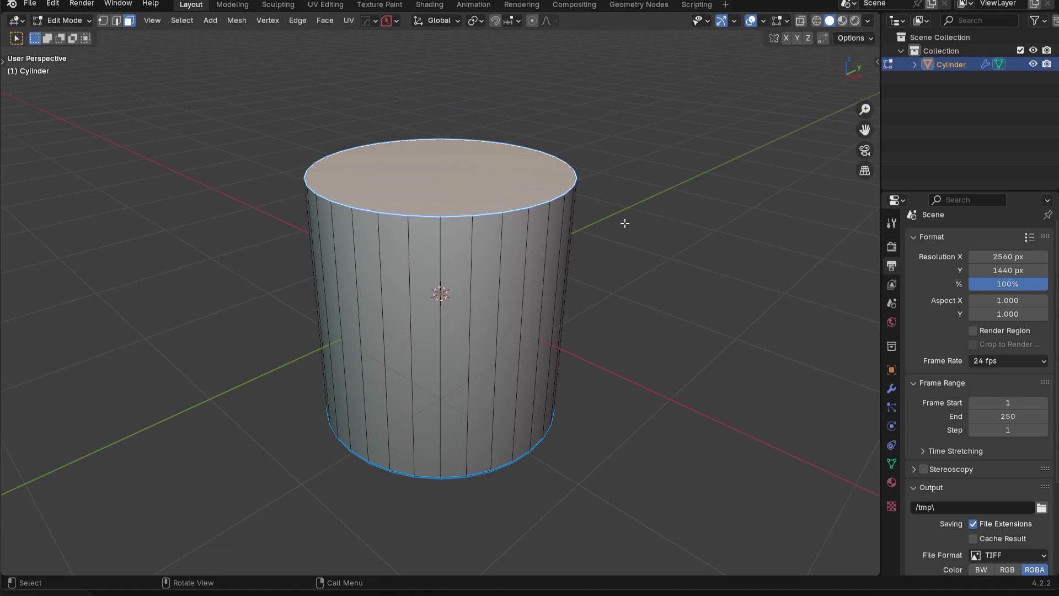
key(n)
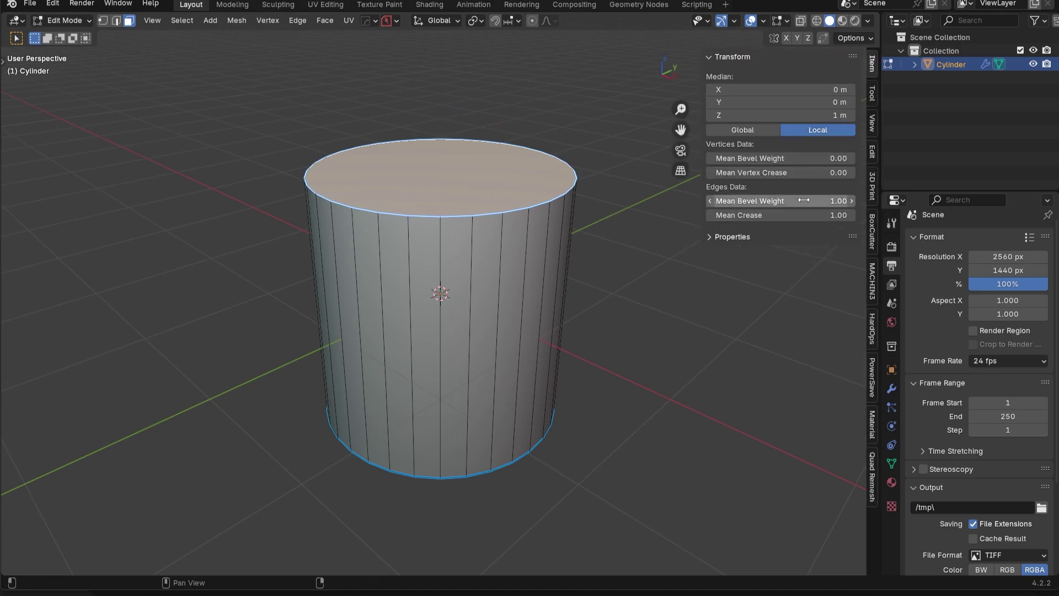
drag(837, 200, 712, 201)
Compare the cylinder's shading in Object Mode with its marked rims in Edit Mode with nothing selected
key(Tab)
key(Tab)
key(Tab)
key(Tab)
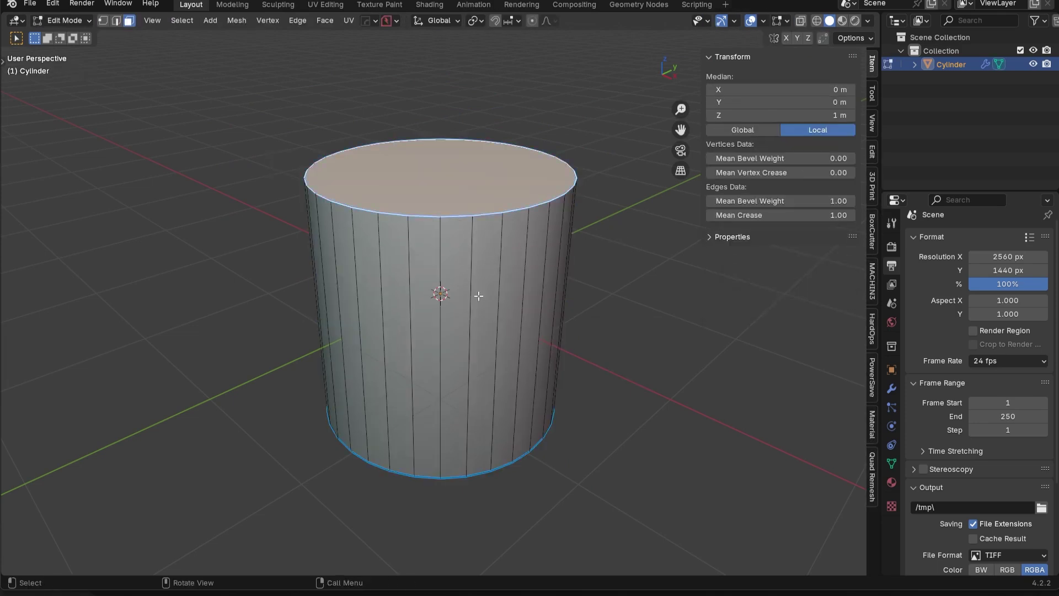
key(Tab)
key(Tab)
key(alt+a)
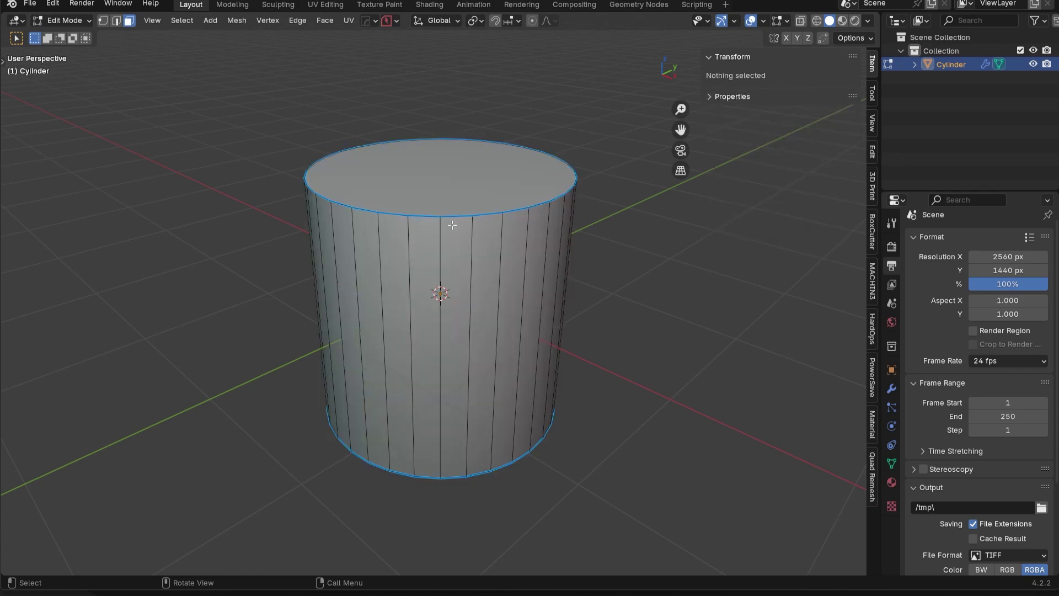
middle_drag(648, 283, 622, 286)
scroll(622, 287, down, 2)
middle_drag(596, 335, 610, 357)
key(Tab)
key(n)
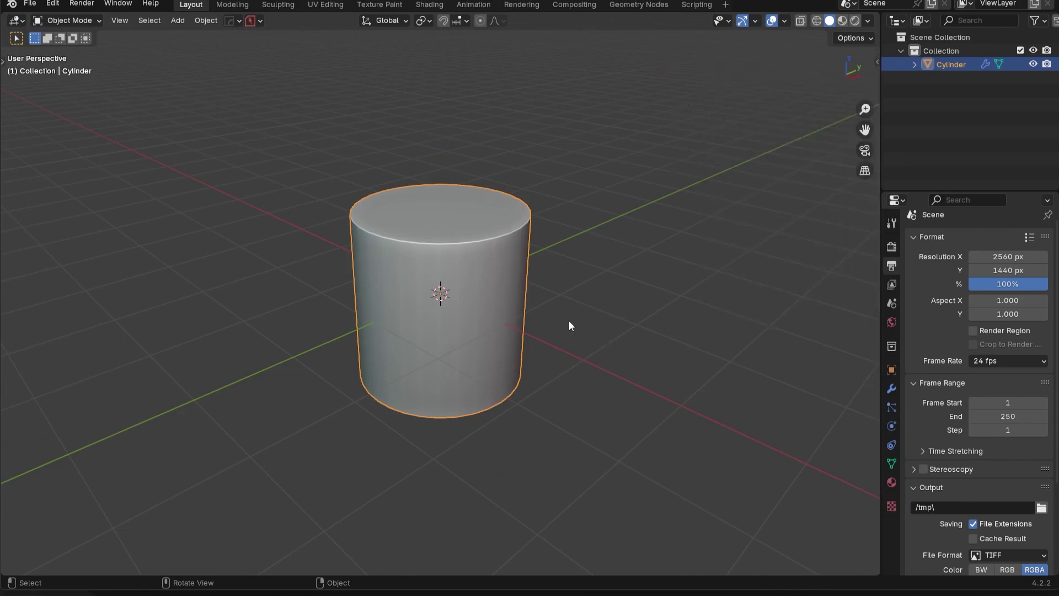
Enable the Seam mark default in the Sharpening / Shading settings, and sharpen the cylinder to show its marked edges in Edit Mode
key(ctrl+grave)
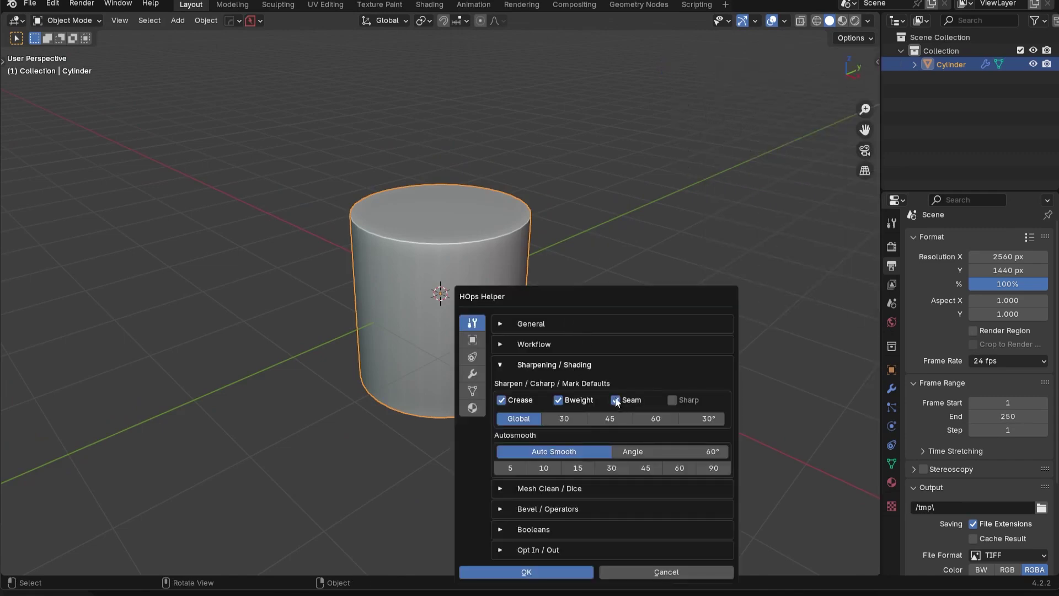
click(616, 400)
key(q)
click(590, 247)
key(Tab)
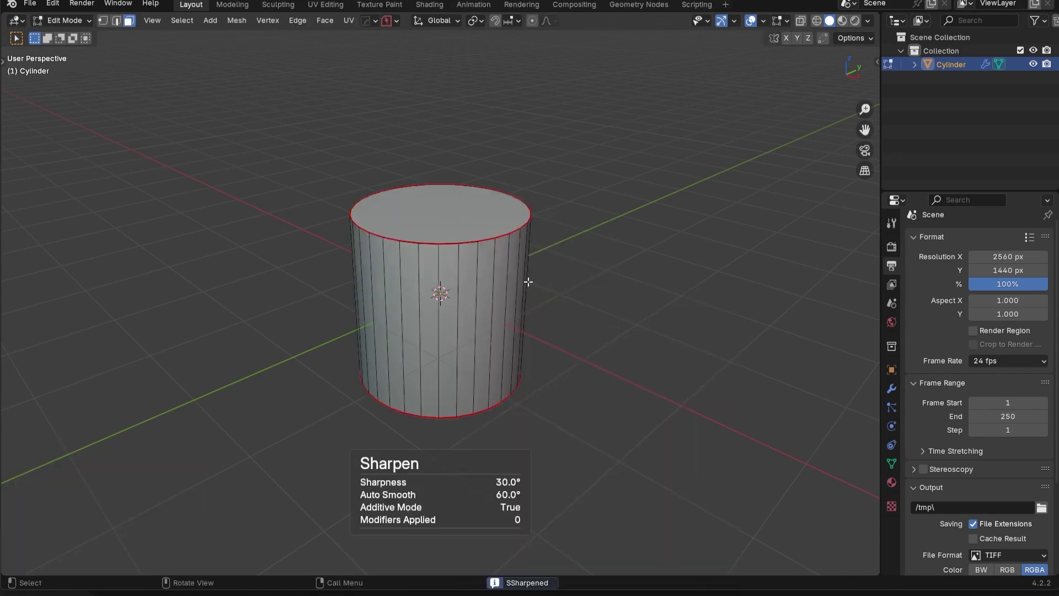
Clear the seam from the cylinder's top rim edges
click(482, 222)
right_click(721, 247)
mouse_move(721, 247)
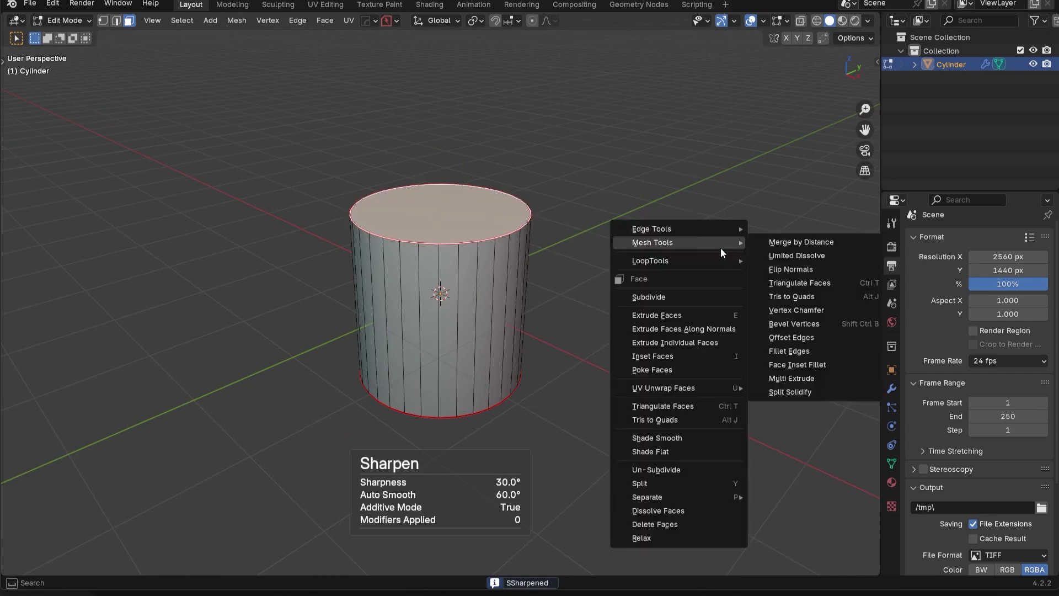
click(656, 438)
key(2)
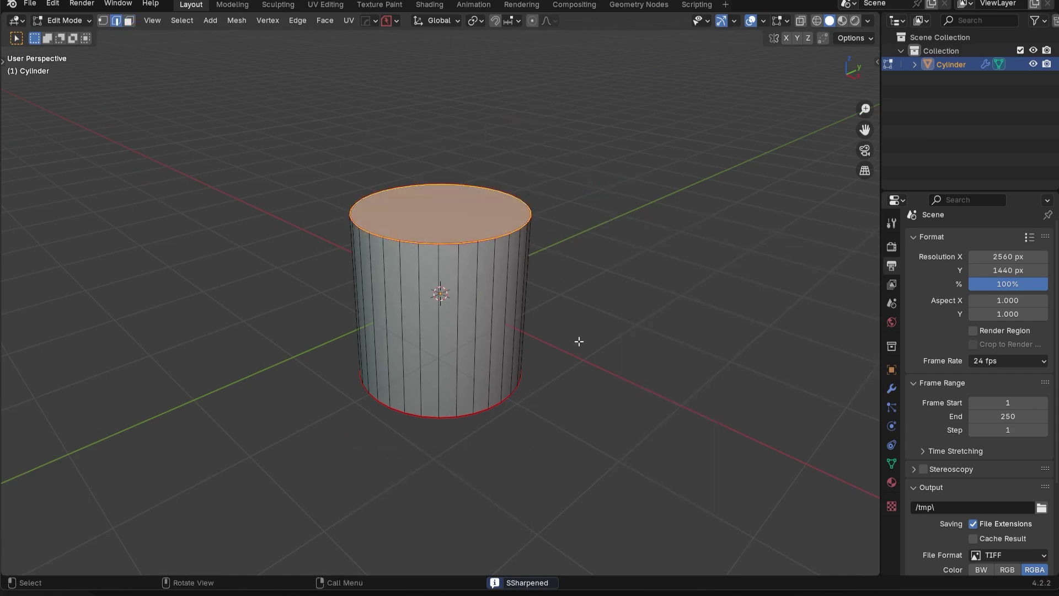
right_click(635, 314)
click(686, 409)
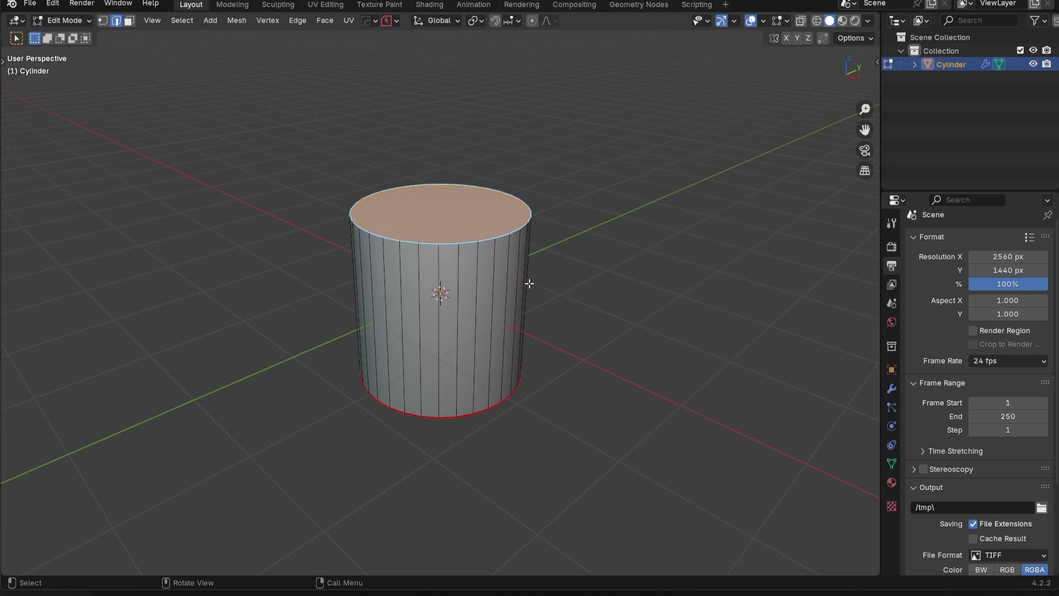
Set the mean bevel weight of the cylinder's top rim edges to 0
key(a)
key(alt+a)
key(3)
click(464, 221)
key(2)
right_click(707, 206)
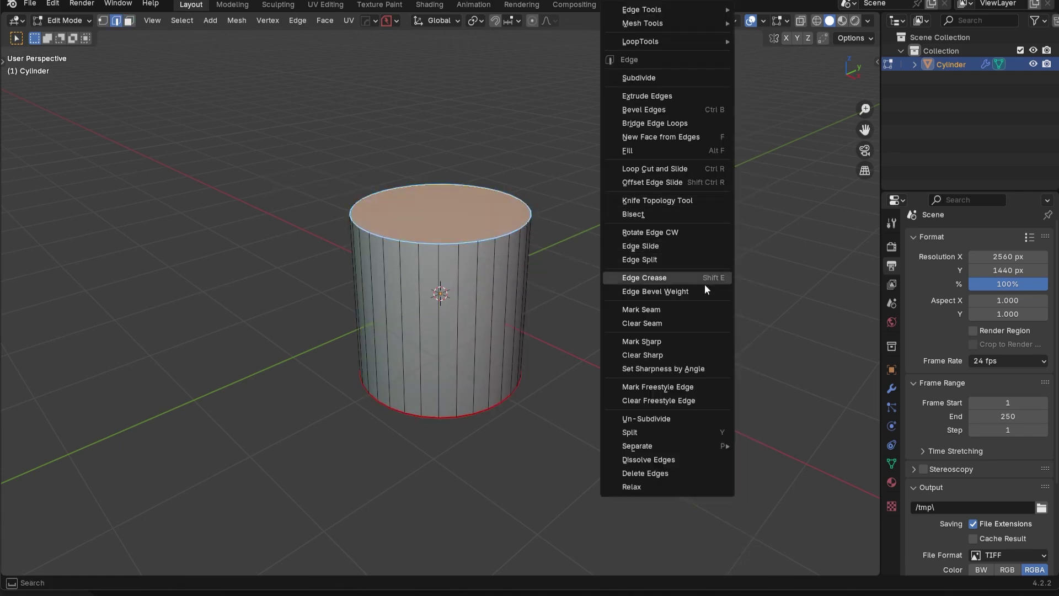
key(n)
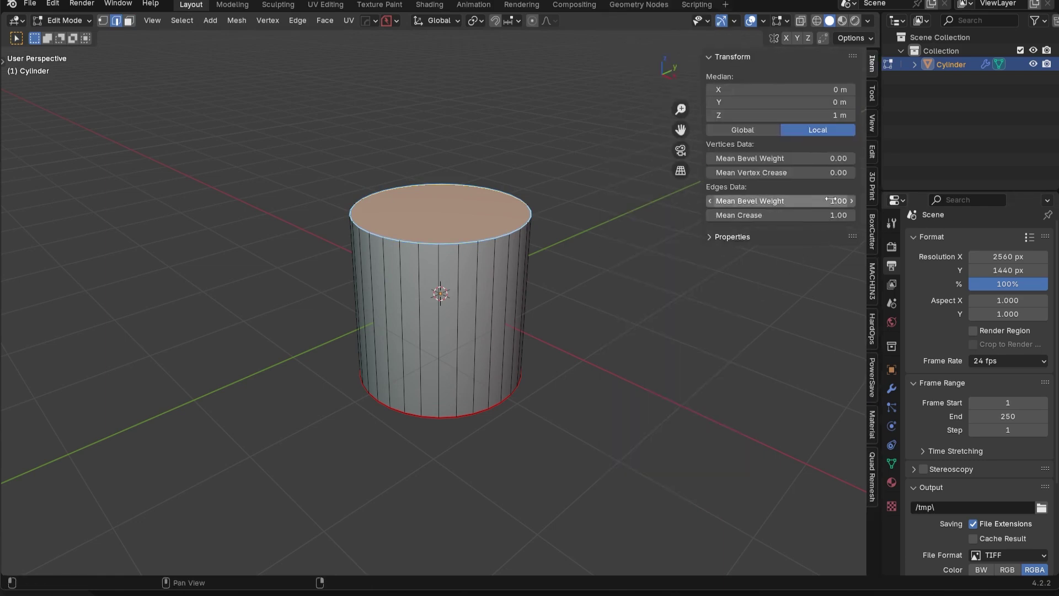
drag(832, 201, 711, 201)
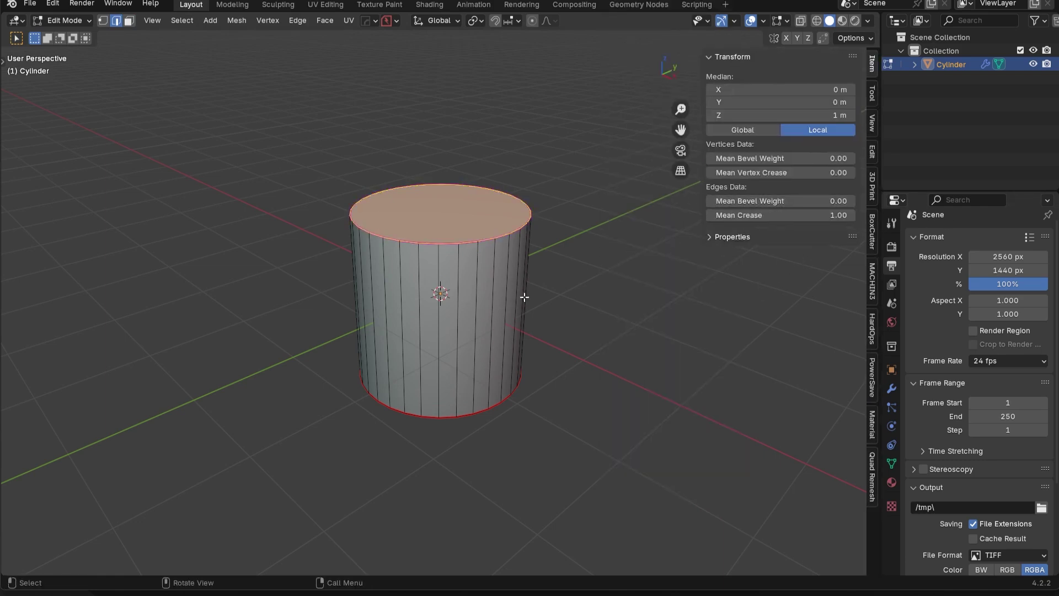
Set the mean crease of the top rim edges to 0 and return to Object Mode
key(alt+a)
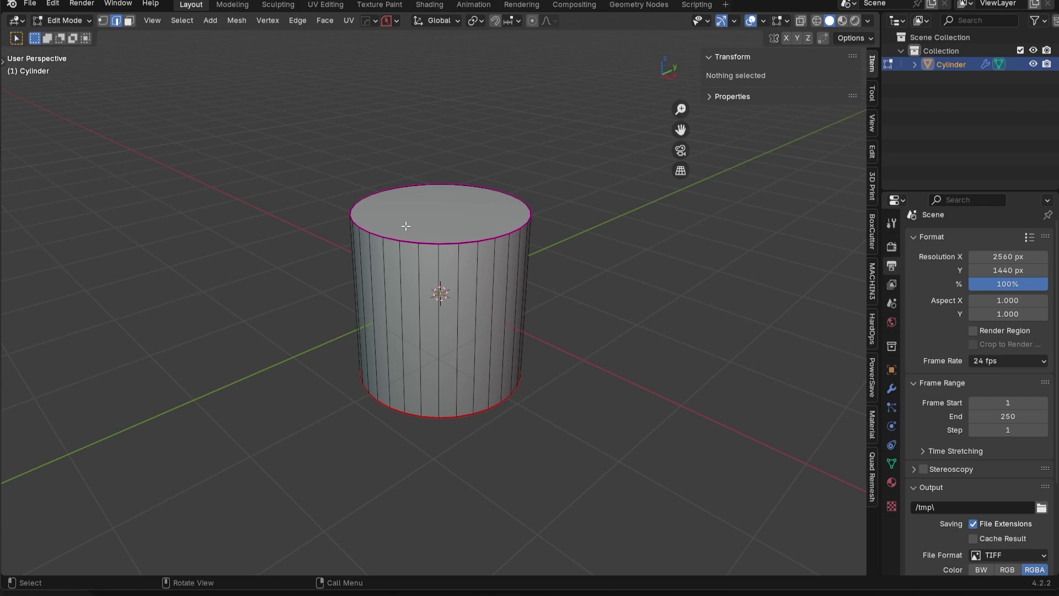
key(3)
click(452, 221)
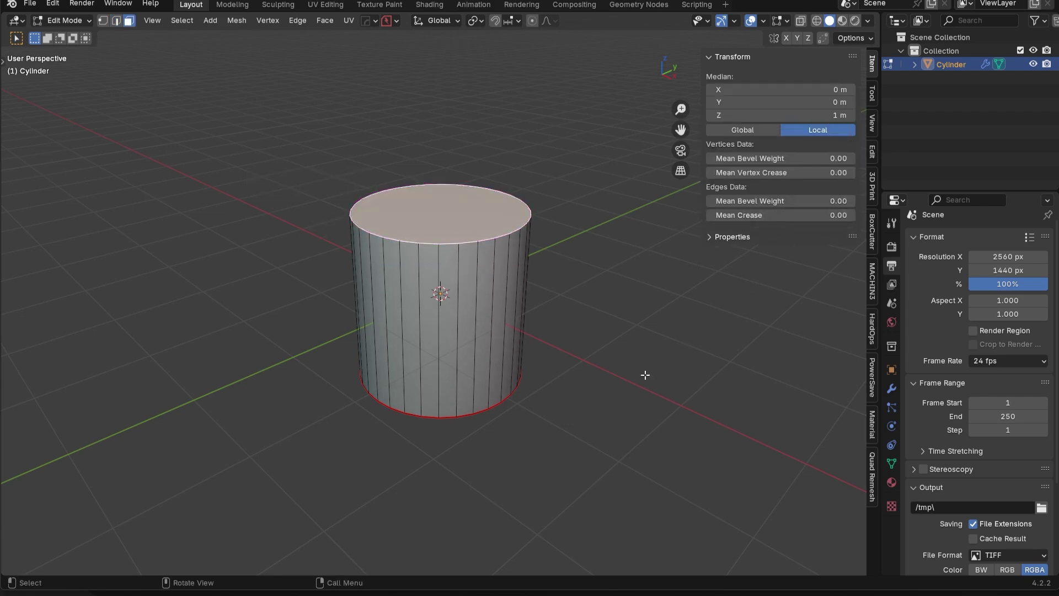
key(Tab)
key(n)
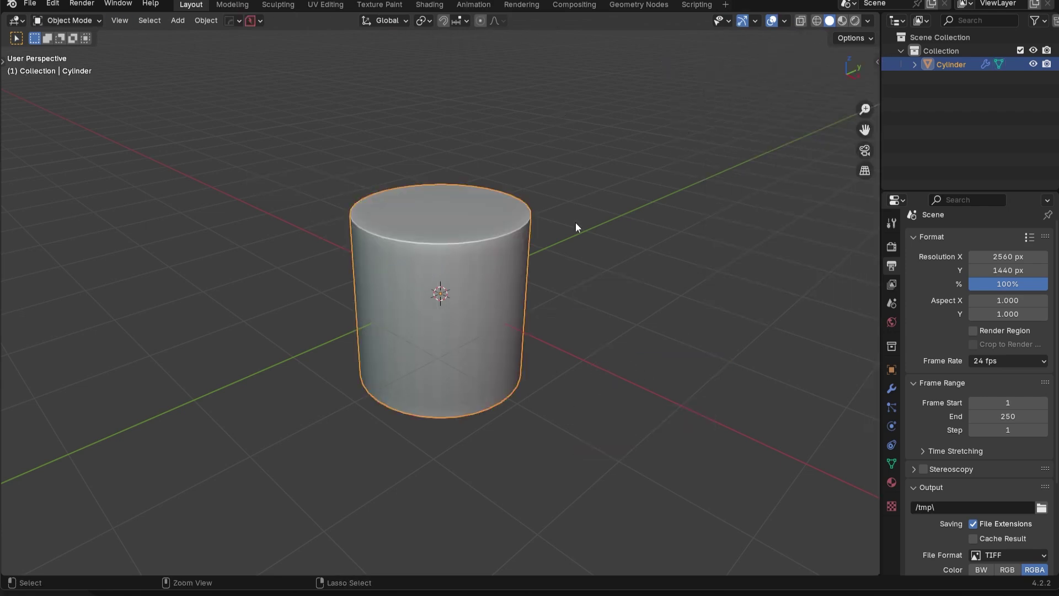
Enable the Sharp mark default in the HOps Helper, and sharpen the cylinder to show its marked edges in Edit Mode
key(ctrl+grave)
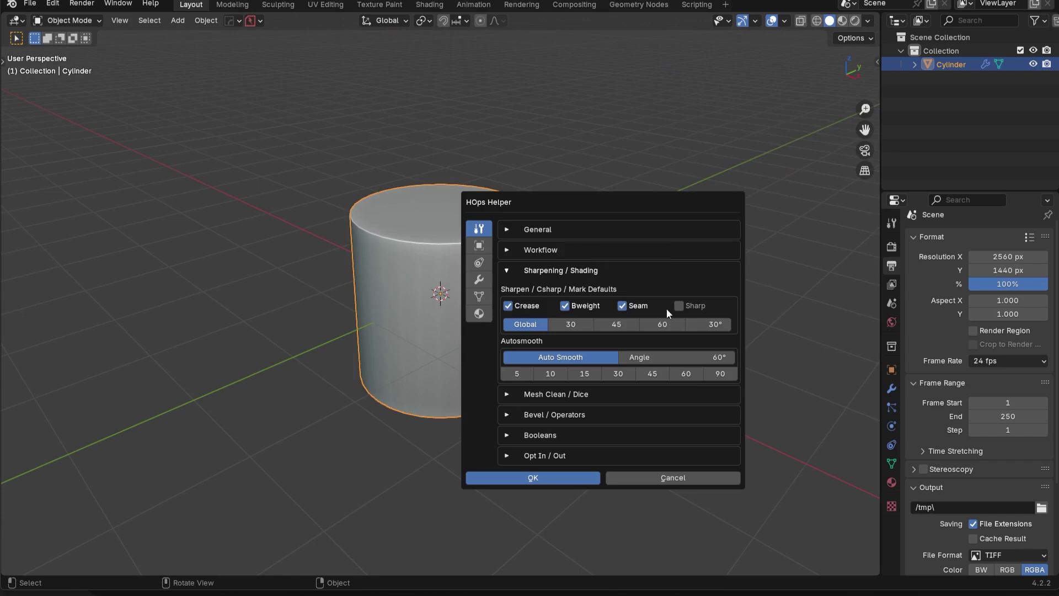
click(679, 306)
key(Return)
key(q)
click(557, 230)
key(Tab)
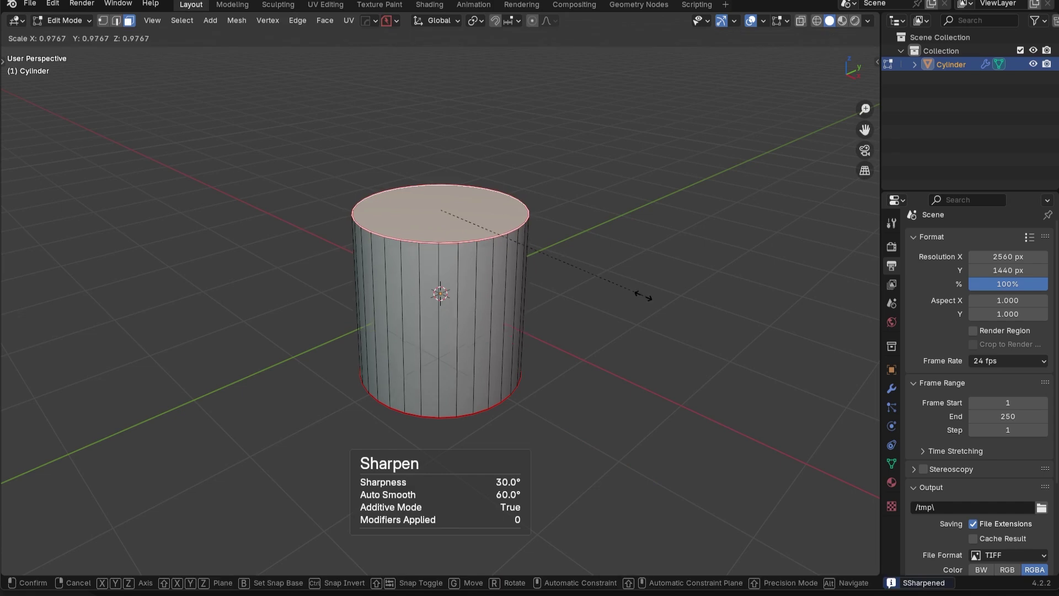
Select the top face's edges and clear their seam marking on the newly sharpened cylinder
click(575, 272)
scroll(474, 280, up, 3)
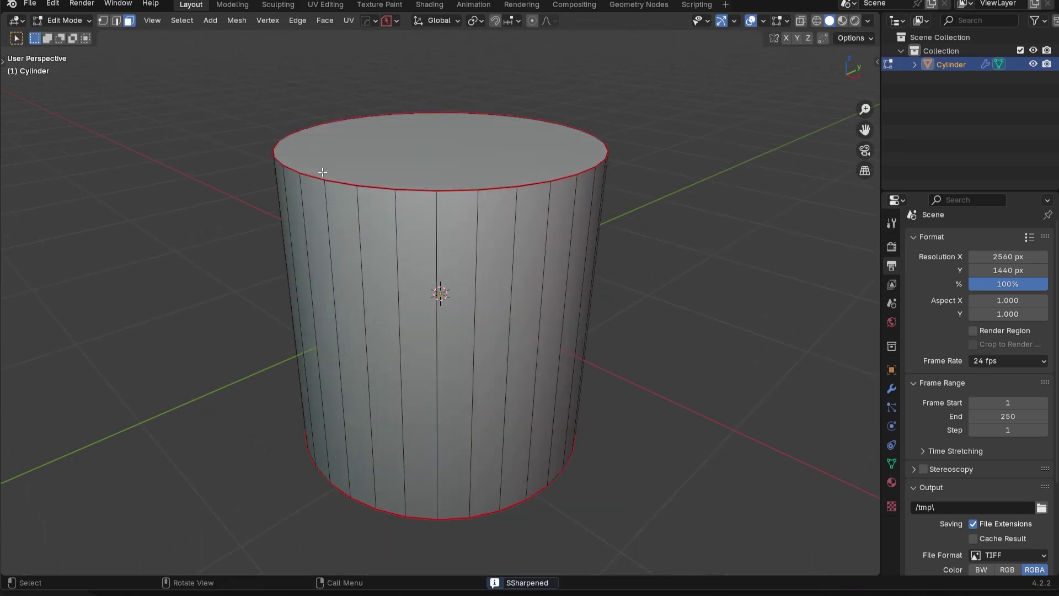
click(480, 166)
scroll(689, 218, down, 2)
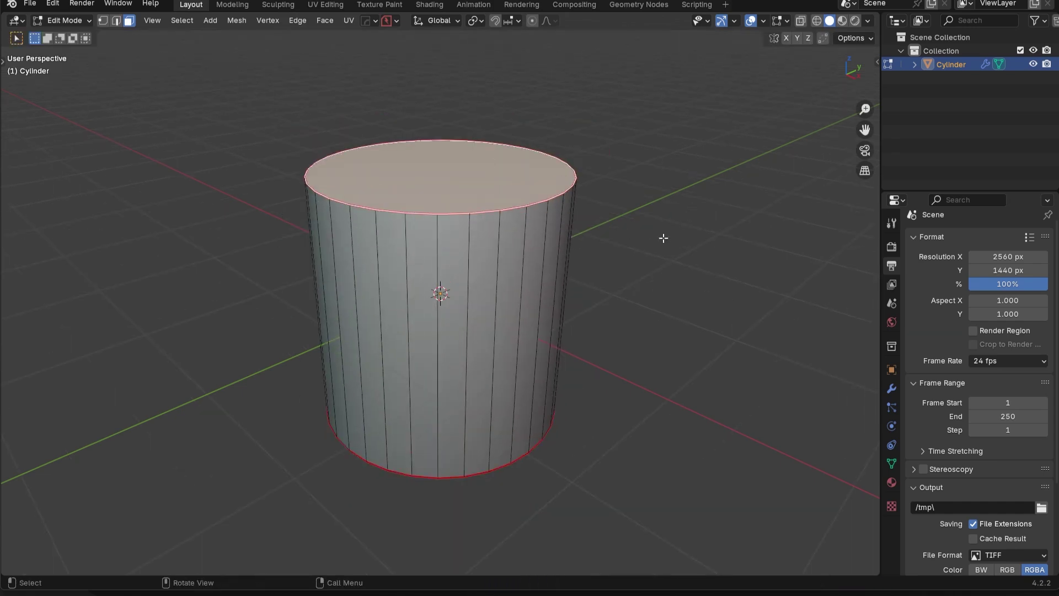
key(2)
key(ctrl+e)
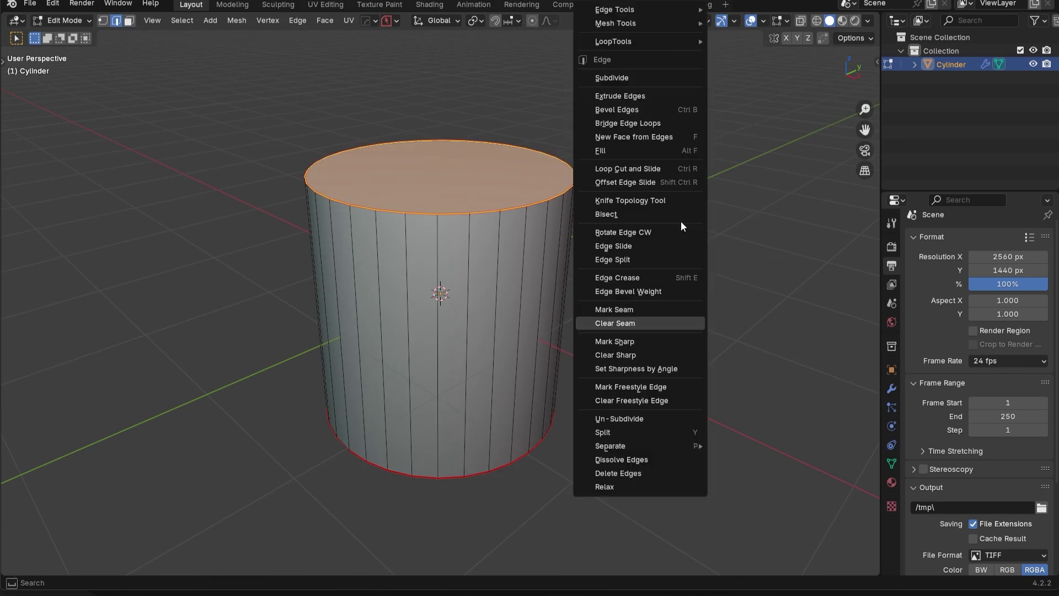
click(657, 319)
Deselect everything, undo the last seam clearing, and return the cylinder to Object Mode
key(a)
key(alt+a)
key(ctrl+z)
key(ctrl+z)
key(ctrl+z)
key(ctrl+z)
key(Tab)
scroll(681, 326, down, 3)
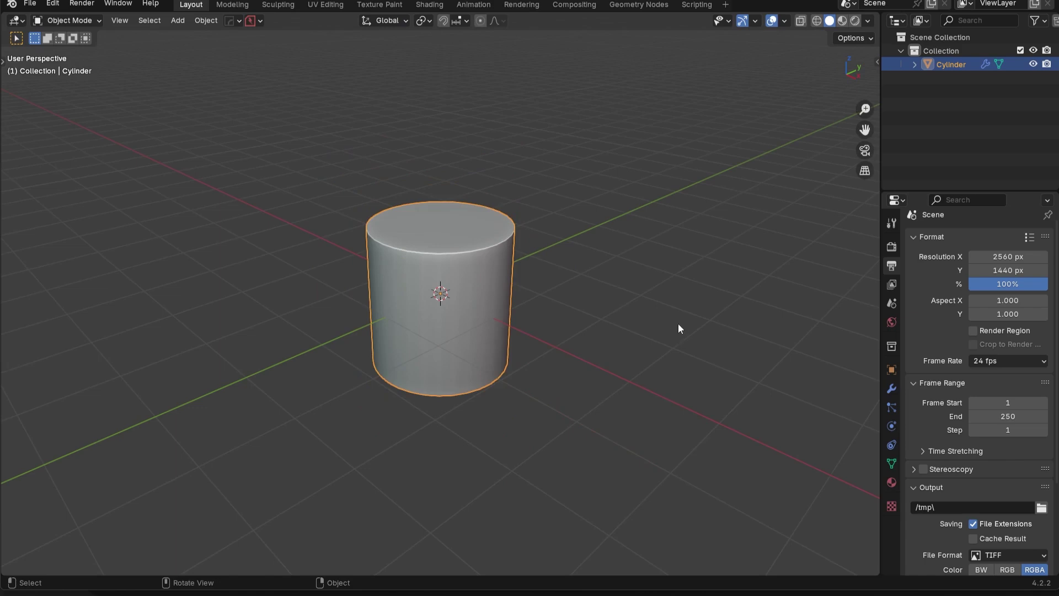
Disable the Crease, Bweight and Seam mark defaults in the HOps Helper, keeping only Sharp enabled
key(ctrl+grave)
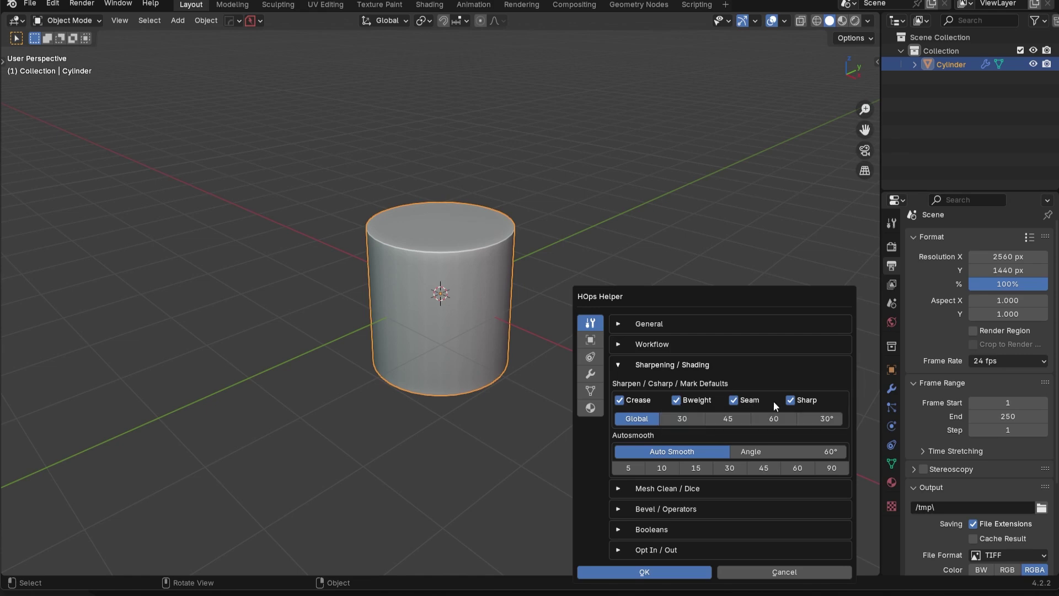
click(676, 401)
click(677, 401)
click(734, 400)
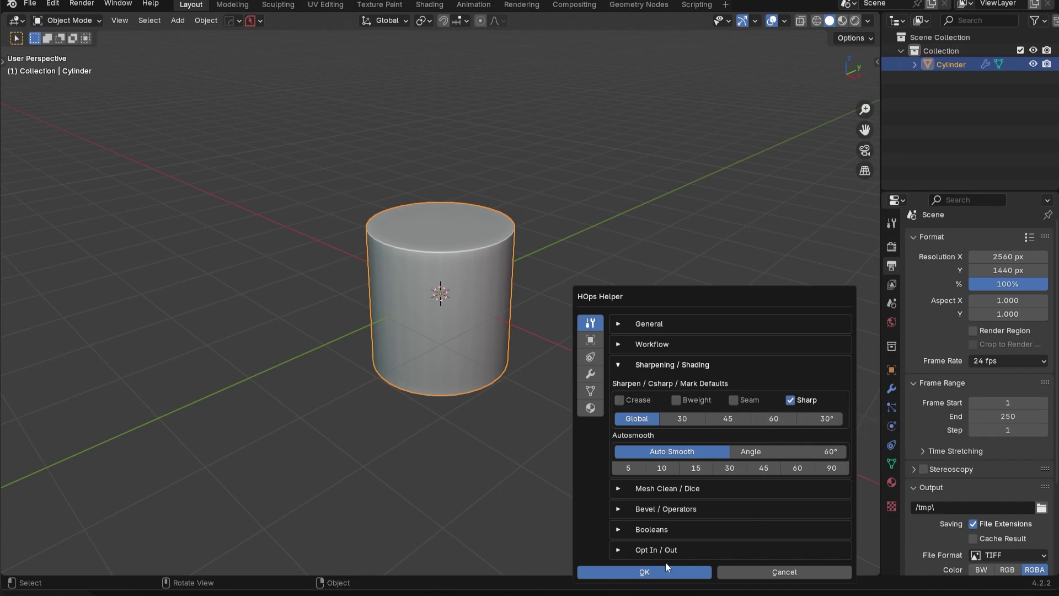
click(672, 578)
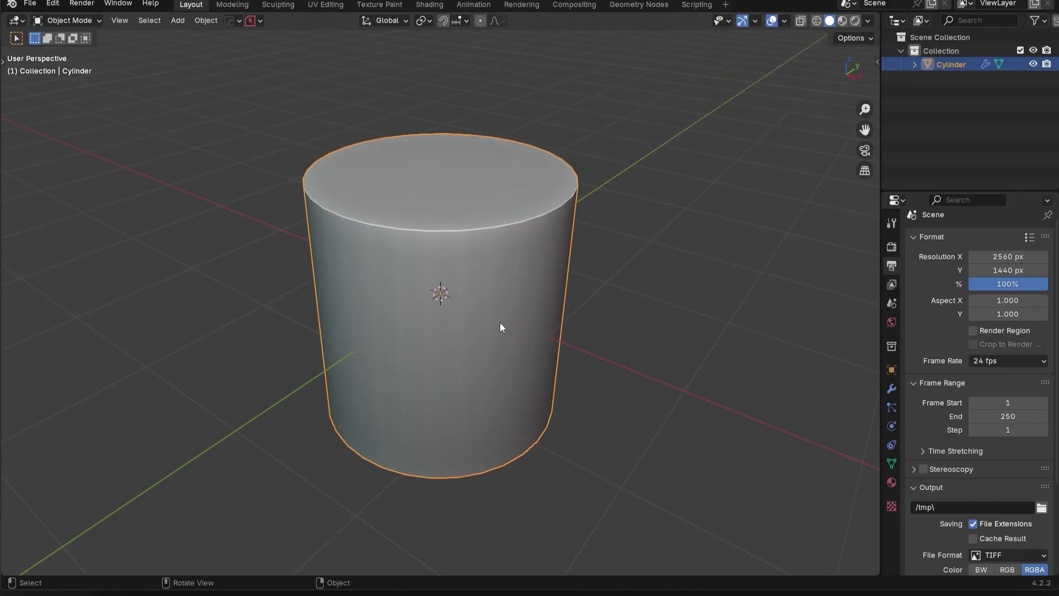
Enable all four mark defaults, Crease, Bweight, Seam and Sharp, and sharpen the cylinder with HardOps
key(ctrl+grave)
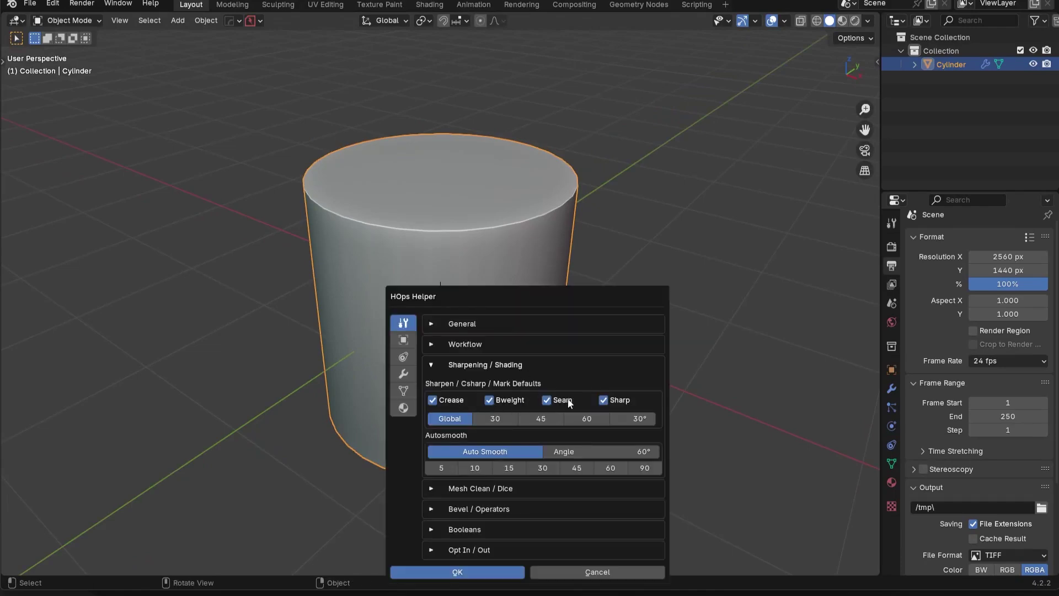
key(q)
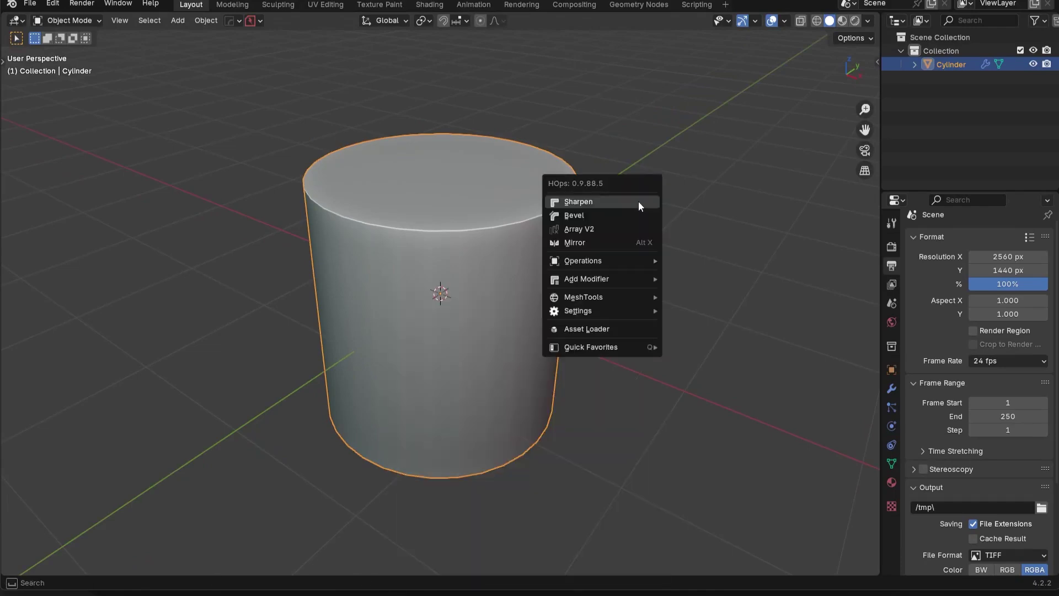
click(638, 201)
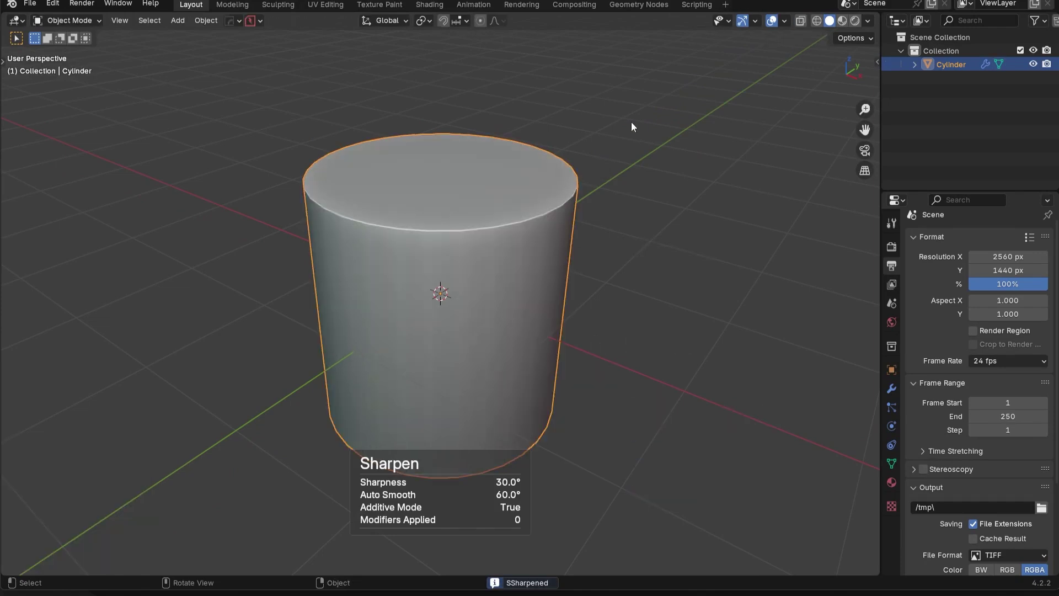
Apply the Ssharp variant of Sharpen to the cylinder again and show its sharpening parameters
middle_drag(578, 320, 534, 283)
key(q)
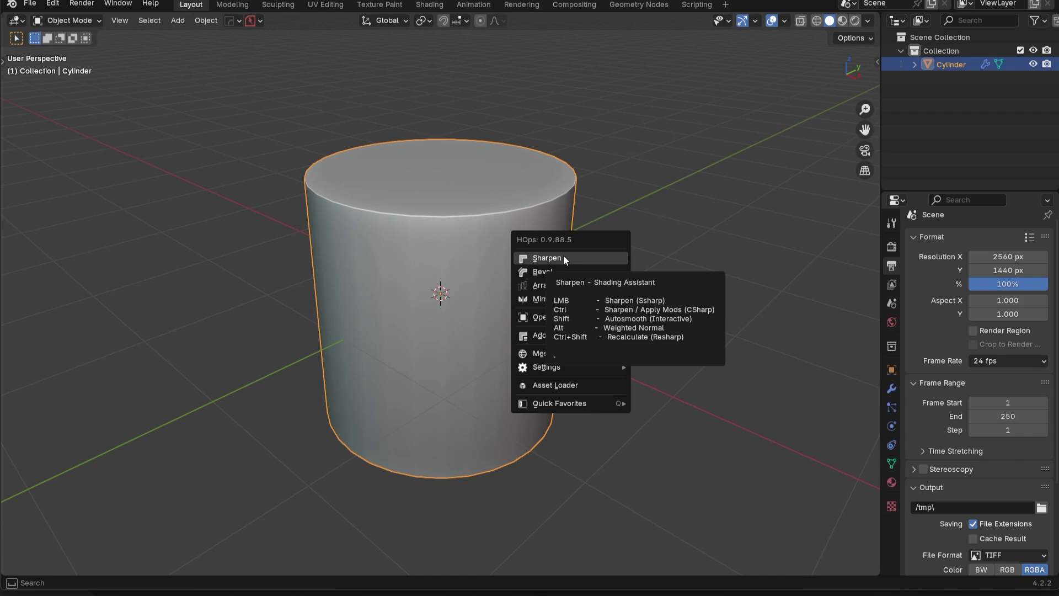
click(564, 258)
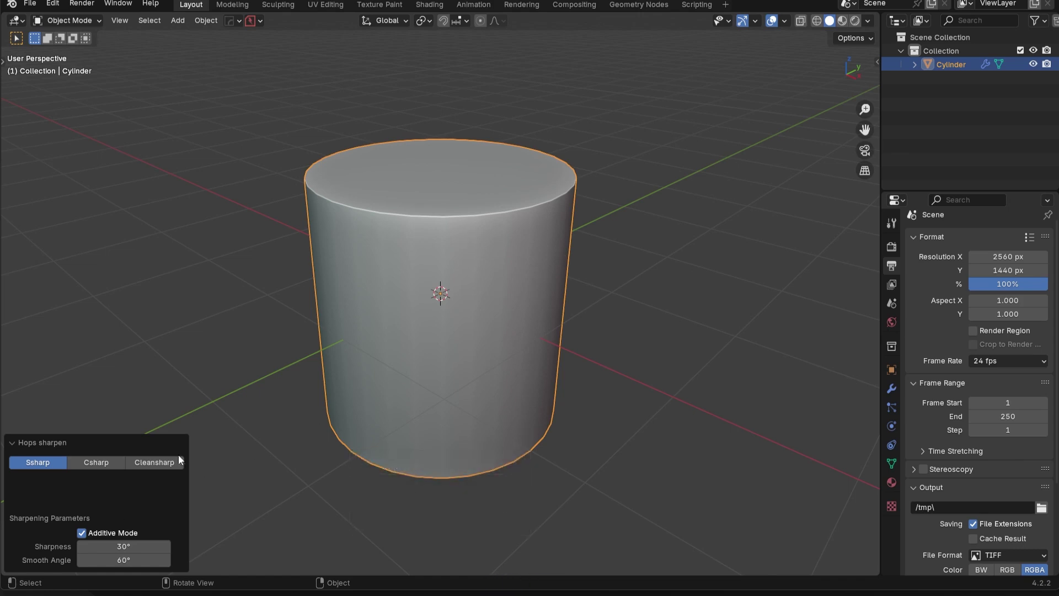
Apply the CSharp variant of Sharpen to the cylinder, check its edges in Edit Mode, and return to Object Mode
key(q)
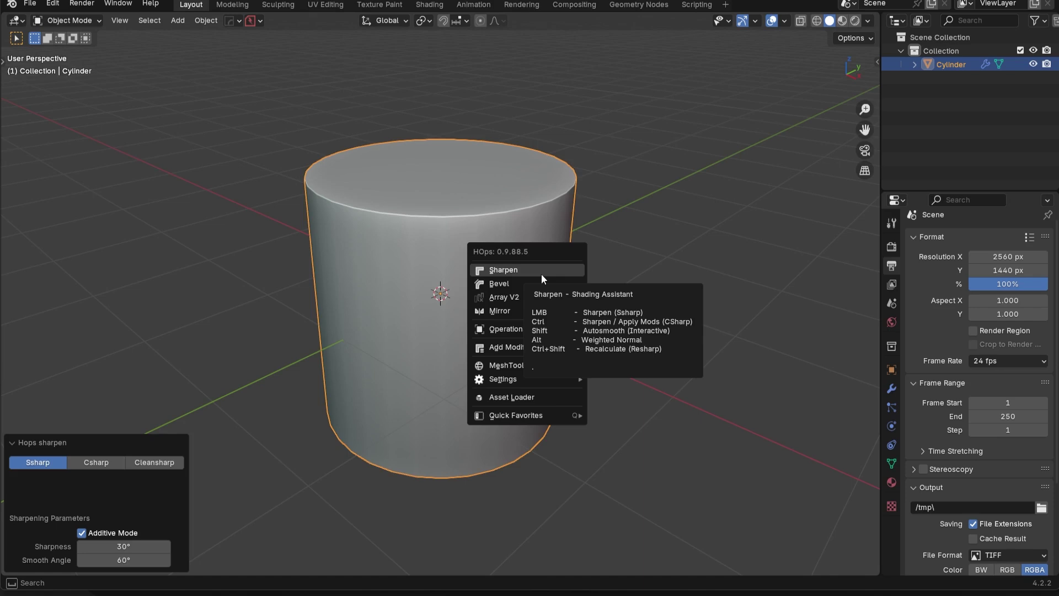
ctrl+click(541, 273)
key(Tab)
click(516, 385)
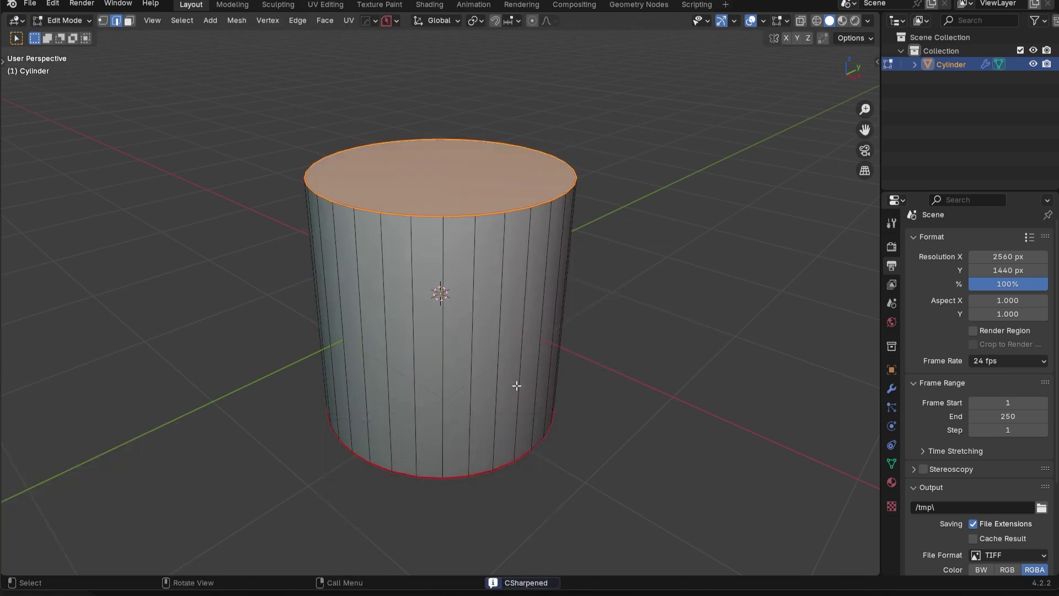
key(Tab)
Draw a BoxCutter box across the full width of the cylinder's upper part from the right orthographic view
key(q)
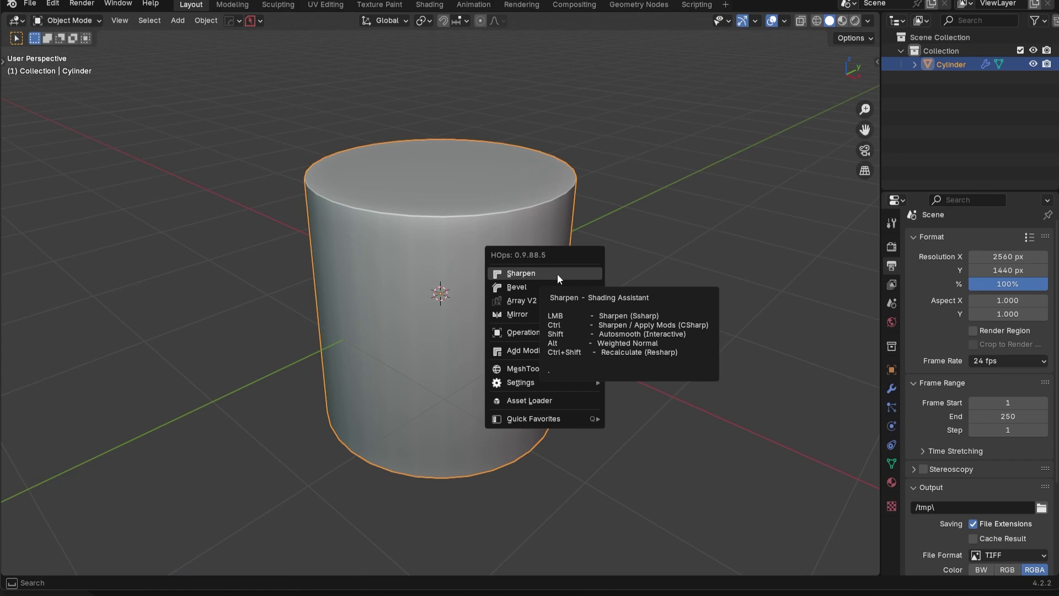
key(KP_3)
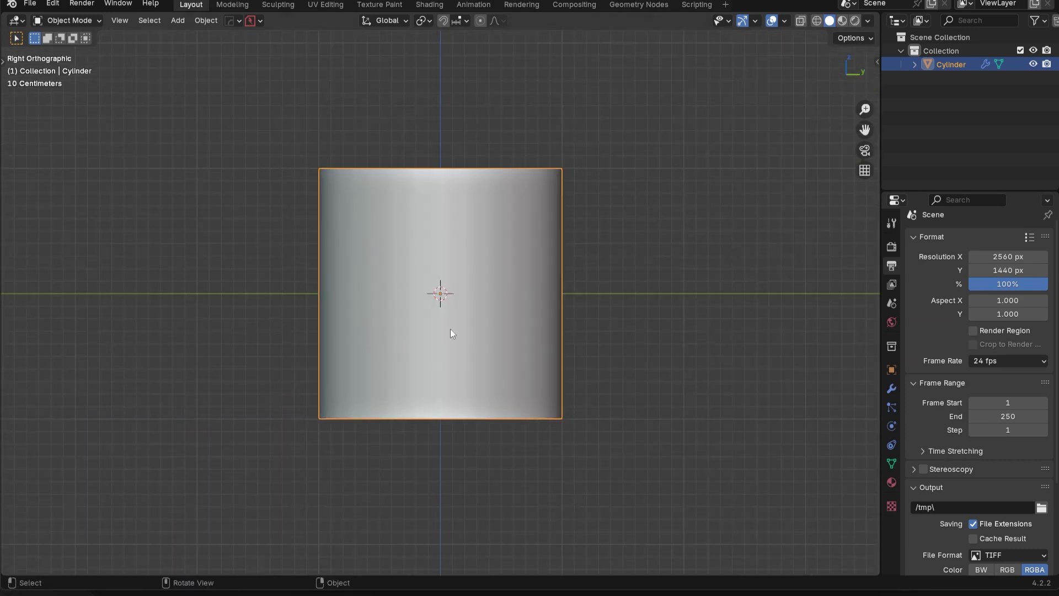
key(alt+w)
key(ctrl+d)
click(284, 223)
mouse_move(290, 201)
mouse_down()
mouse_move(407, 220)
mouse_move(624, 229)
mouse_up()
middle_drag(624, 230, 553, 283)
Switch the cutter to the Inset operation, adjust its solidify thickness, and confirm the groove around the cylinder
key(i)
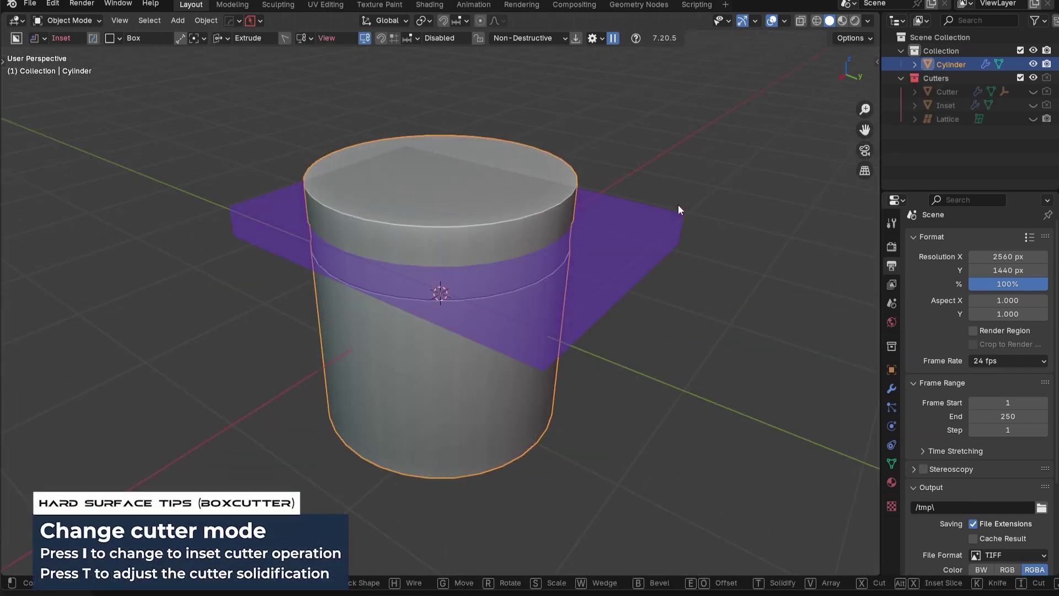
key(t)
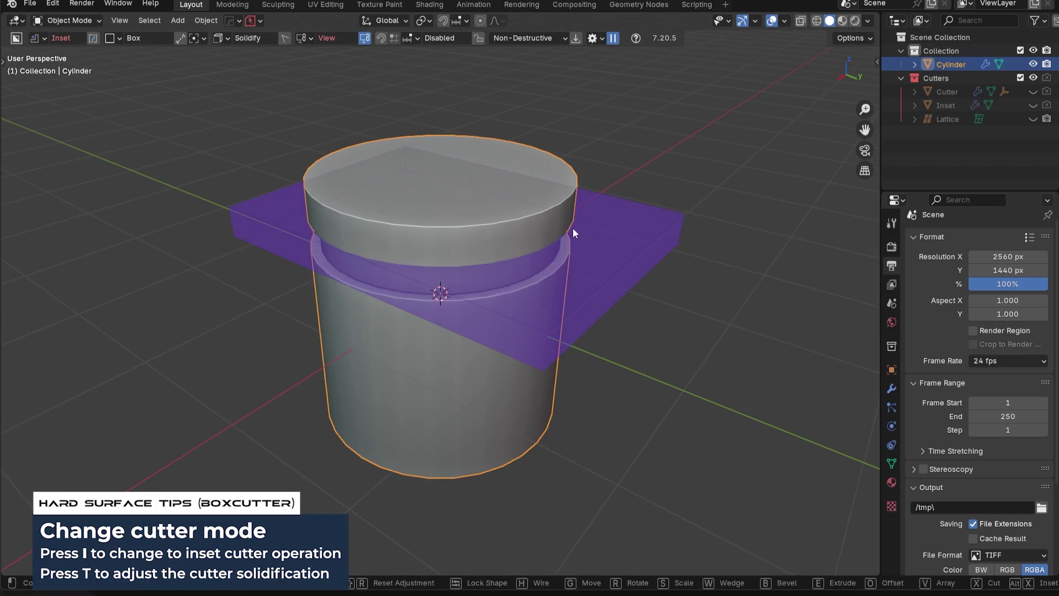
click(561, 234)
Apply the cylinder's Boolean modifier in Object Mode and check the groove's geometry in Edit Mode
middle_drag(472, 289, 662, 282)
key(Tab)
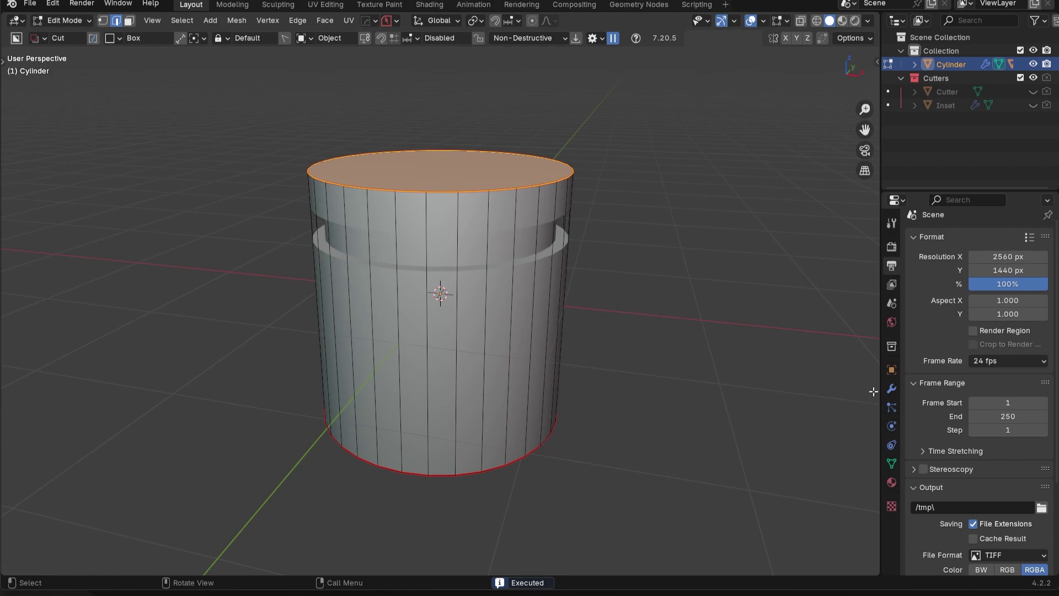
click(892, 388)
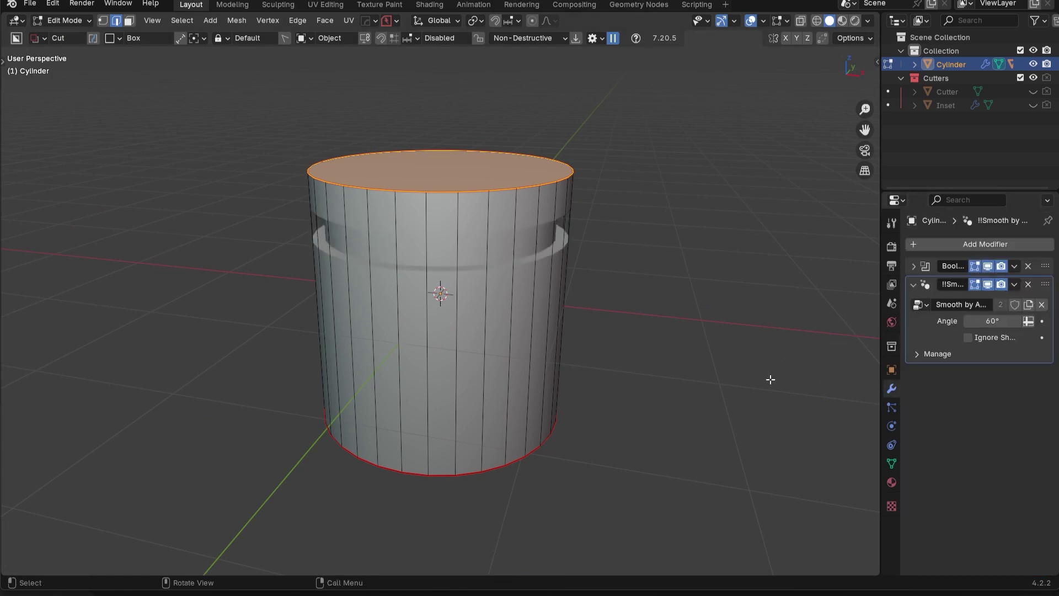
key(Tab)
click(1014, 266)
click(1006, 276)
key(Tab)
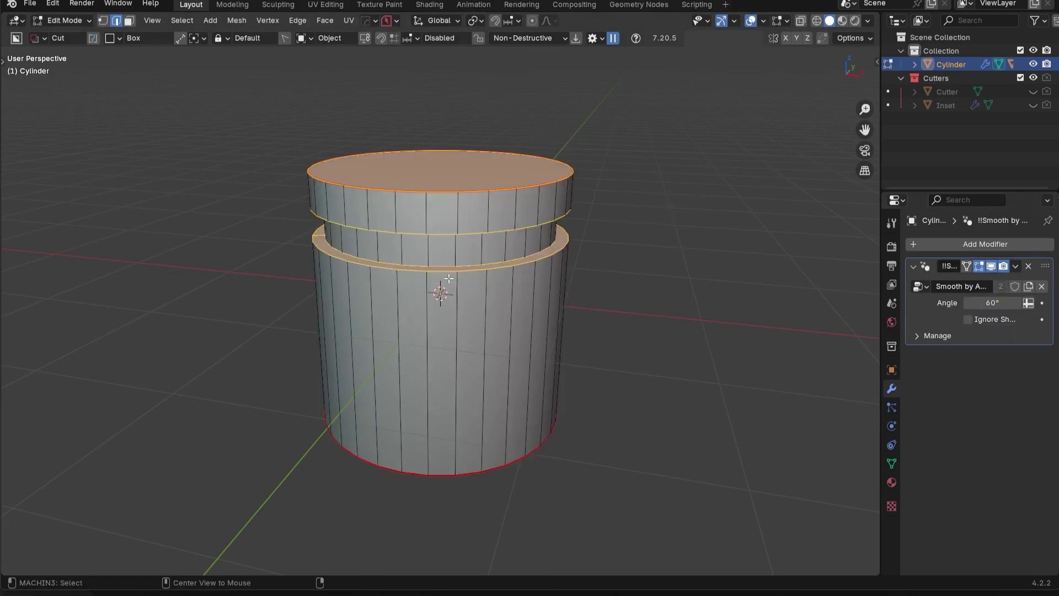
alt+click(443, 261)
Undo the application of the Boolean modifier so the groove is non-destructive again
key(ctrl+z)
key(ctrl+z)
key(ctrl+z)
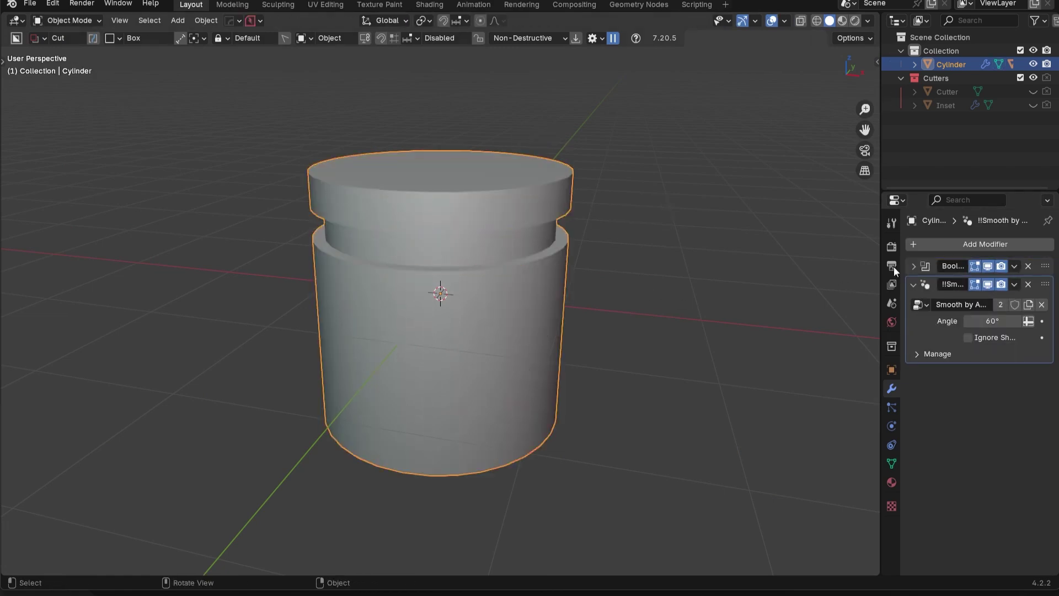
click(990, 268)
click(989, 268)
key(alt+v)
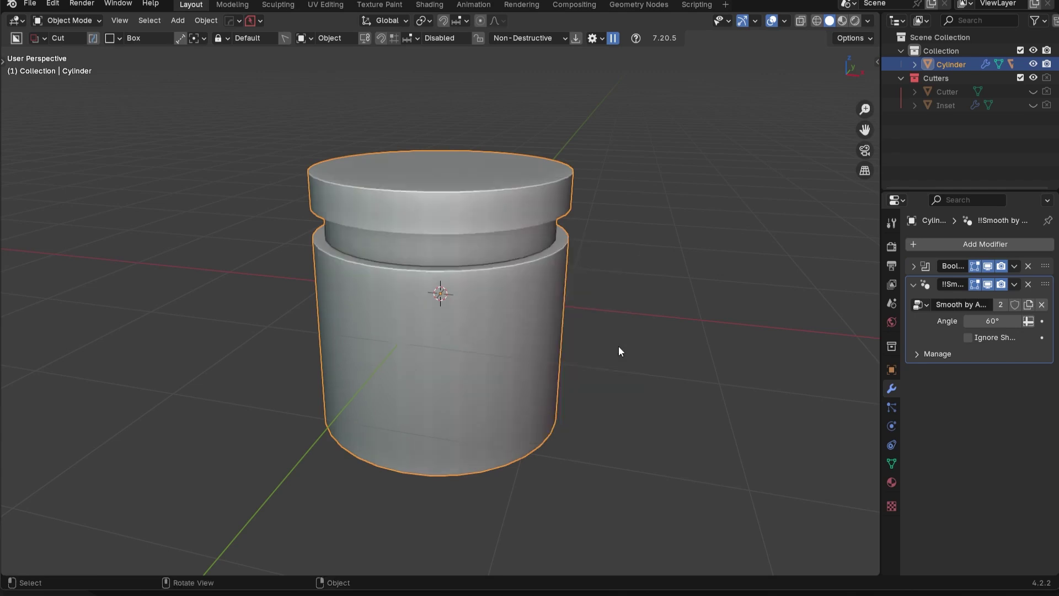
Sharpen the grooved cylinder with the HardOps Ssharp variant, leaving the Boolean modifier live
middle_drag(620, 351, 613, 220)
key(q)
click(612, 219)
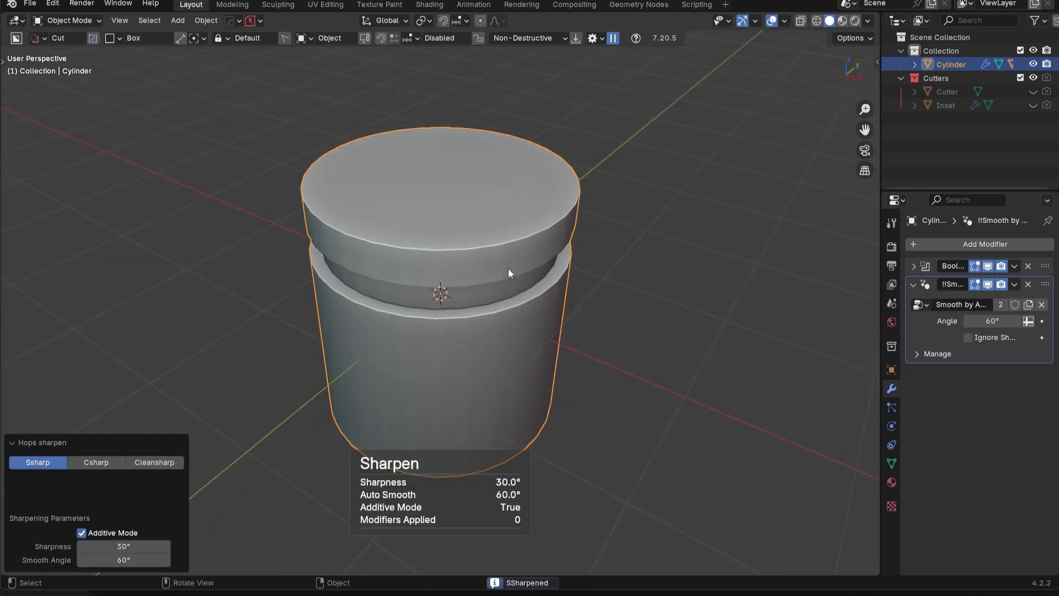
Examine in Edit Mode, with everything deselected, which cylinder edges are marked around the live Boolean groove
key(Tab)
middle_drag(501, 322, 522, 300)
scroll(522, 301, up, 2)
scroll(463, 303, down, 4)
key(a)
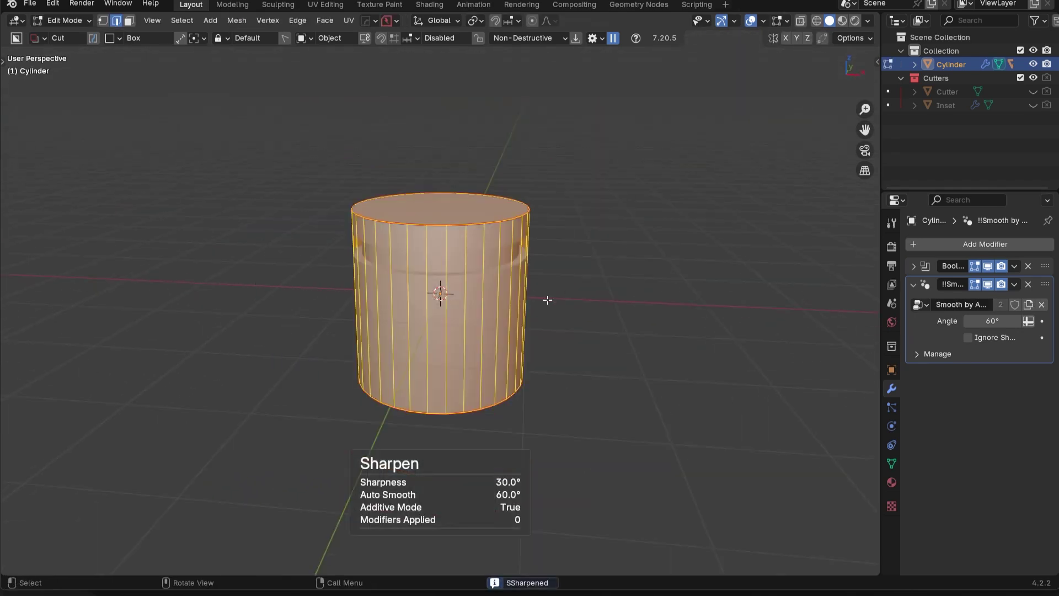
key(alt+a)
scroll(548, 300, up, 4)
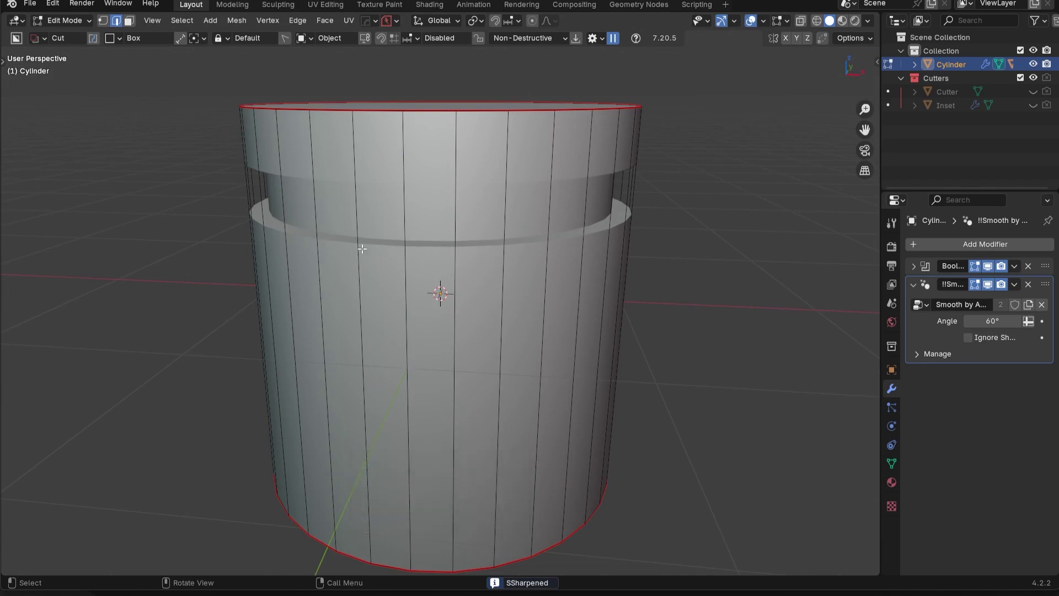
key(Tab)
scroll(512, 198, down, 3)
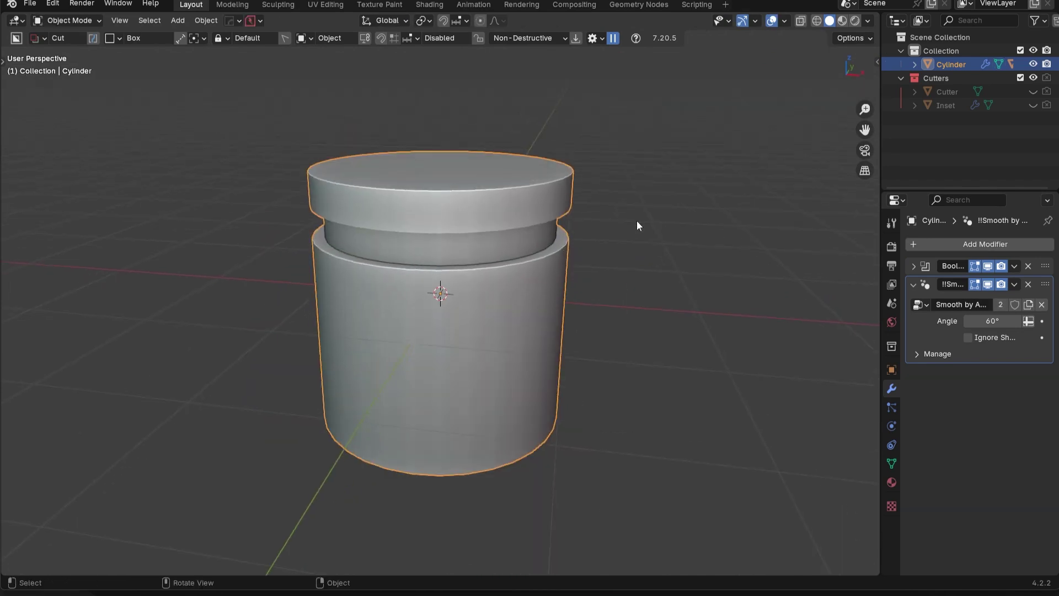
Apply the Boolean modifier, check the groove's edge marks in Edit Mode with everything deselected, and return to Object Mode
click(1014, 266)
click(949, 282)
key(Tab)
click(511, 378)
key(a)
key(alt+a)
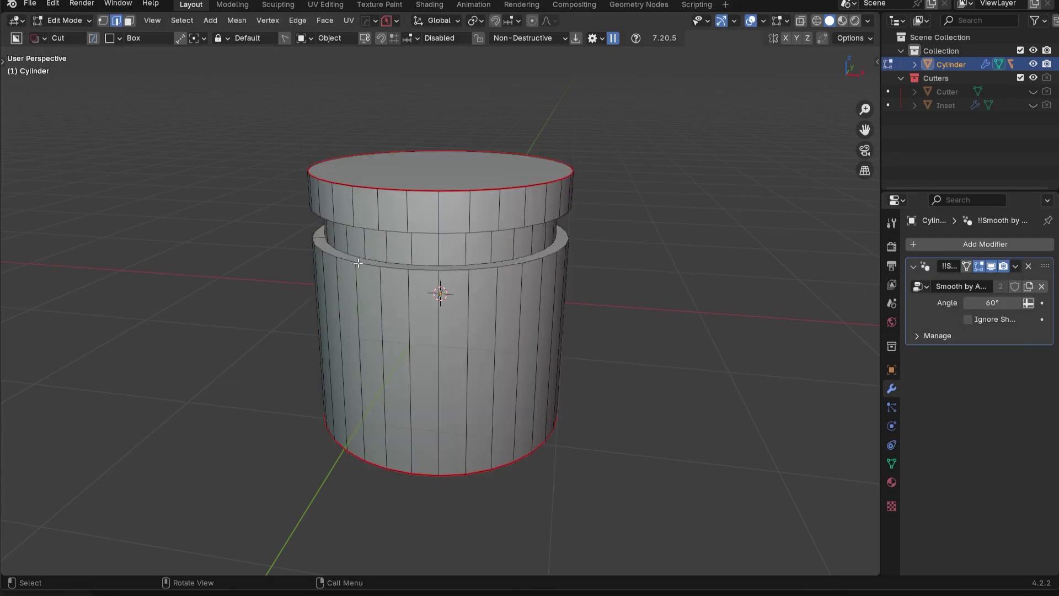
key(Tab)
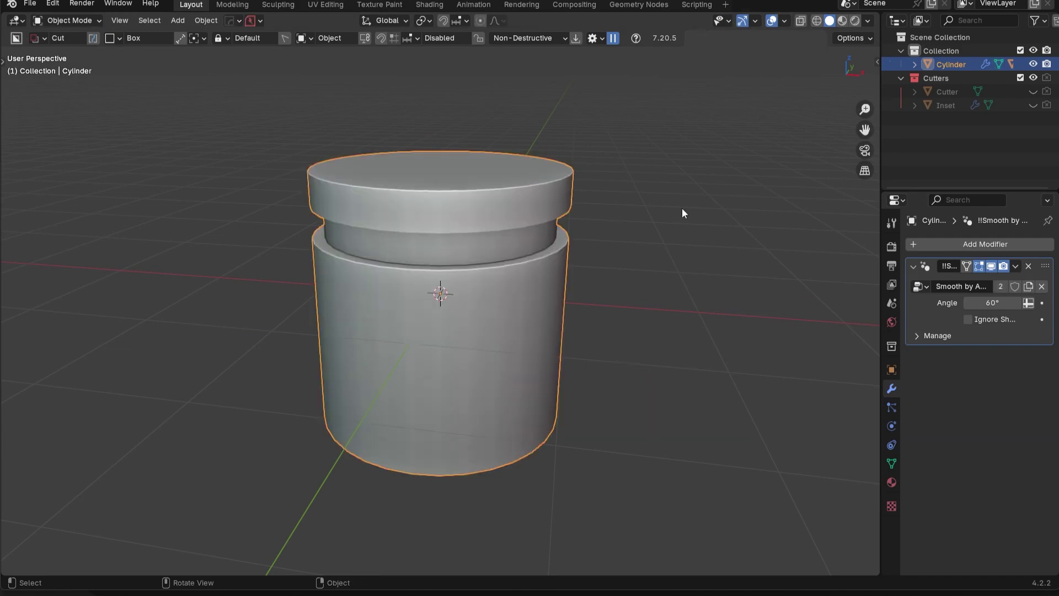
Sharpen the cylinder with Ssharp and inspect the groove's edges up close in Edit Mode
key(q)
click(682, 208)
key(Tab)
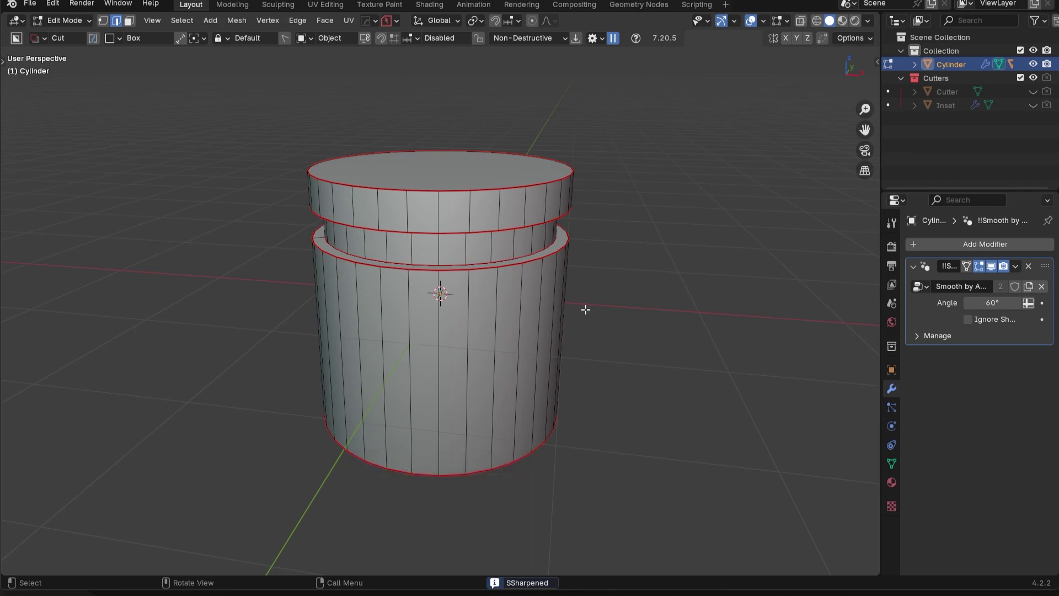
scroll(584, 307, up, 4)
click(400, 242)
click(342, 242)
Run Ssharp on the cylinder once more and recheck its edge marks in Edit Mode
key(Tab)
key(q)
click(679, 195)
key(Tab)
scroll(664, 223, down, 5)
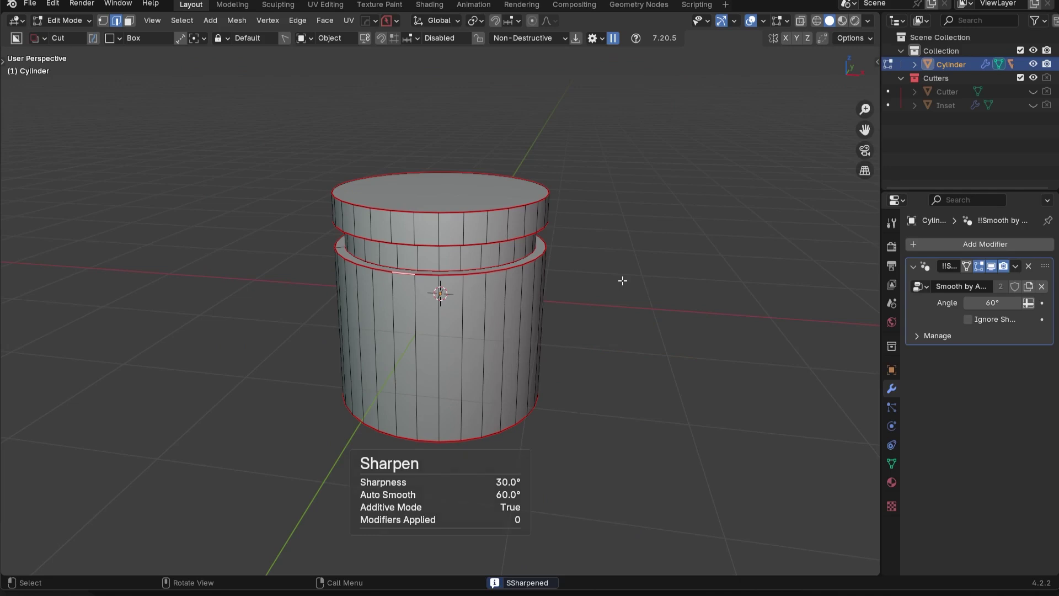
key(Tab)
Undo the Ssharp passes and the Boolean application, and return the cylinder to Object Mode
key(ctrl+z)
key(ctrl+z)
key(ctrl+z)
key(ctrl+z)
key(ctrl+z)
key(ctrl+z)
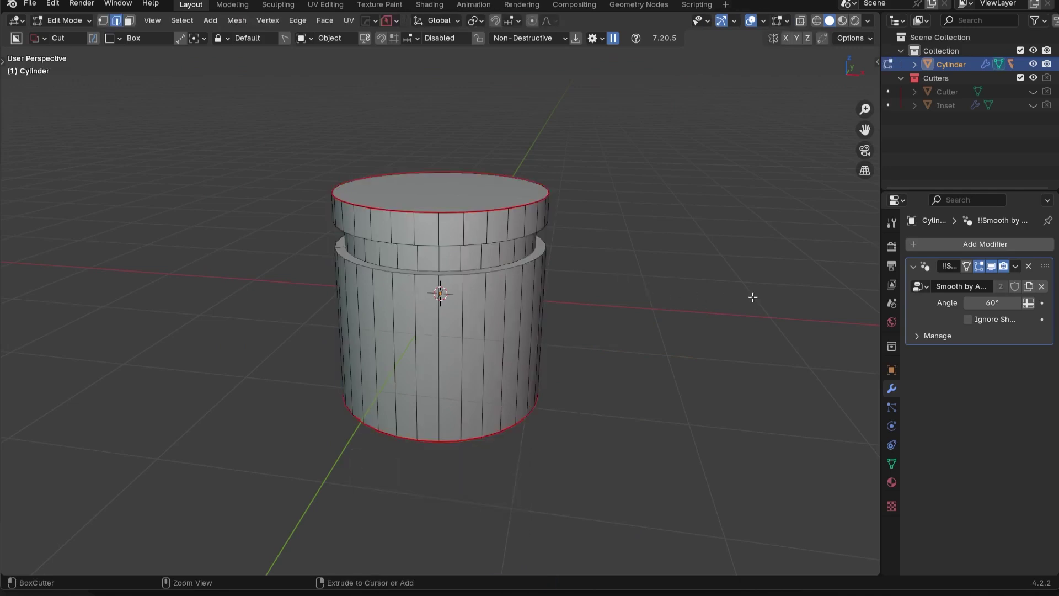
click(989, 265)
click(989, 266)
key(Tab)
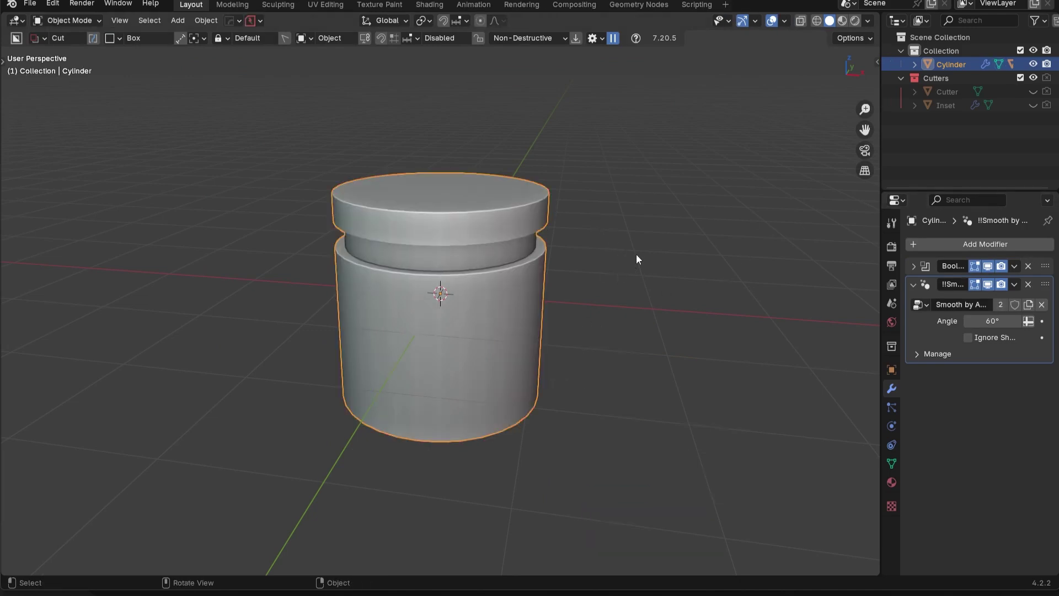
Apply the Boolean modifier and sharpen the cylinder in one go with CSharp, and inspect the groove's edges in Edit Mode
key(q)
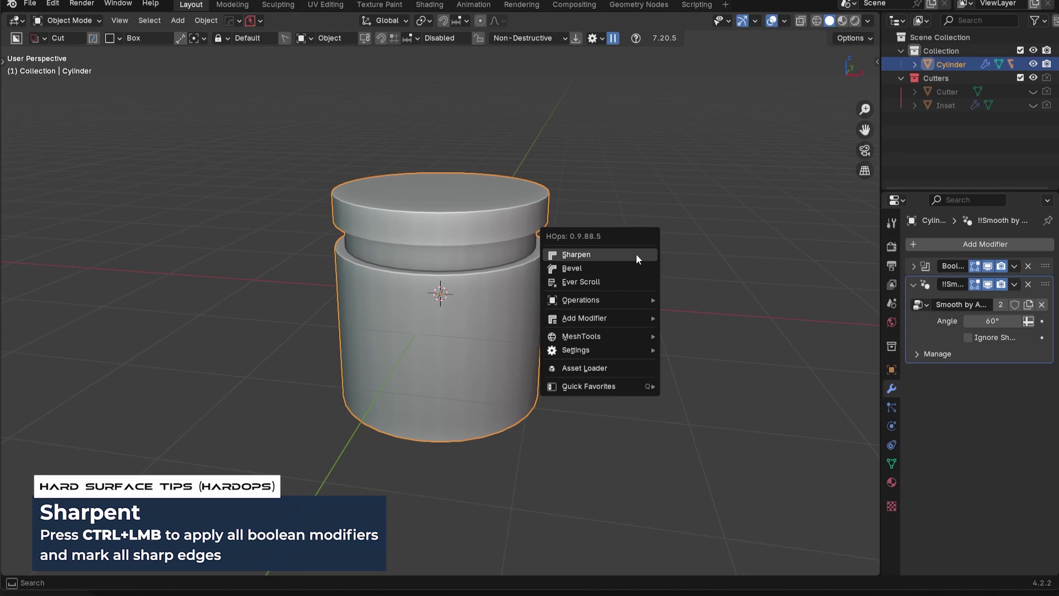
ctrl+click(637, 254)
key(Tab)
click(562, 371)
scroll(472, 319, up, 5)
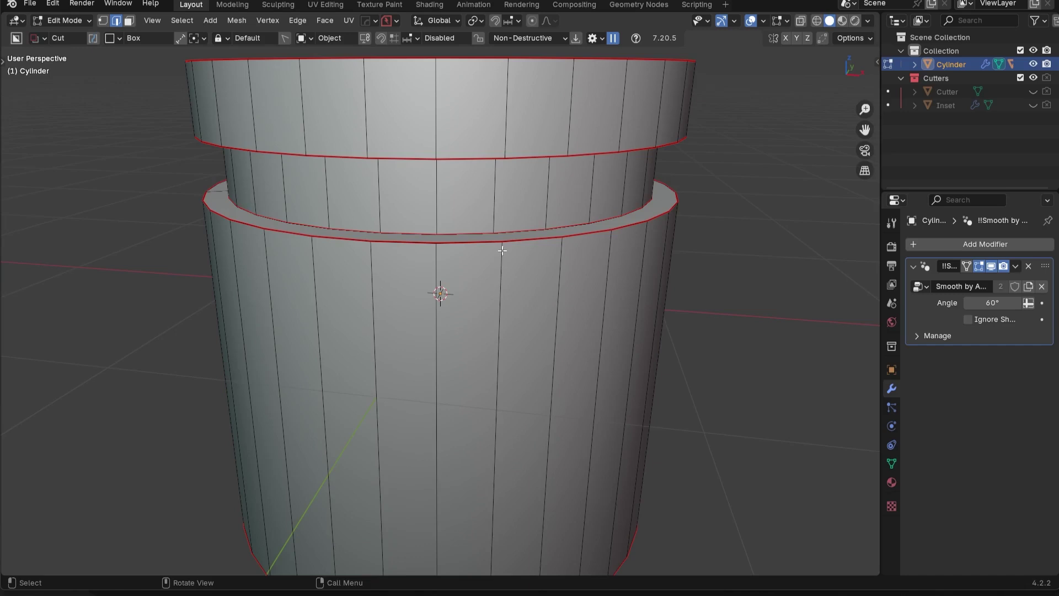
scroll(503, 250, down, 5)
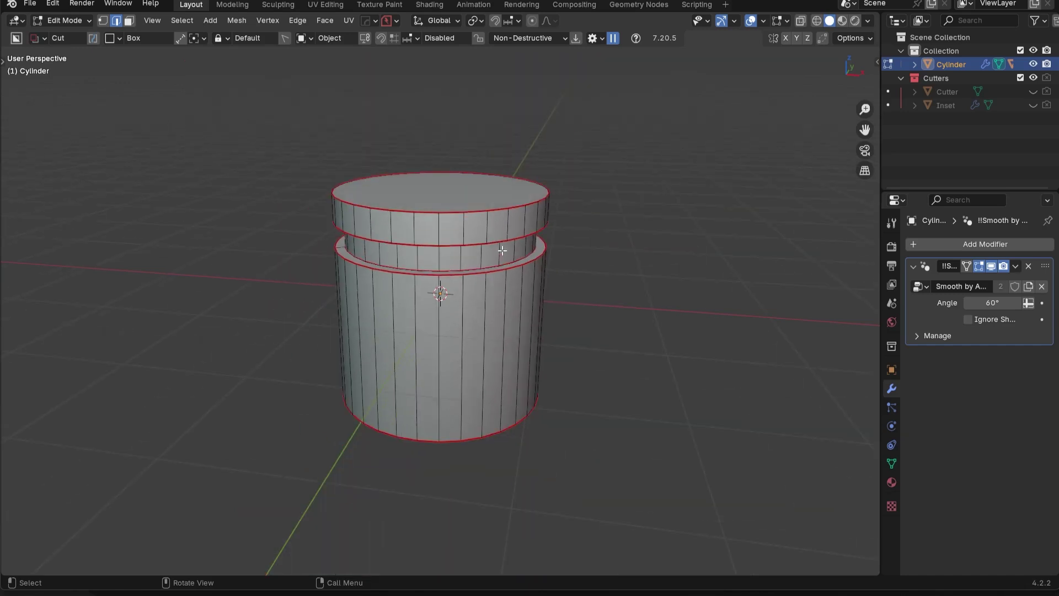
scroll(502, 250, up, 5)
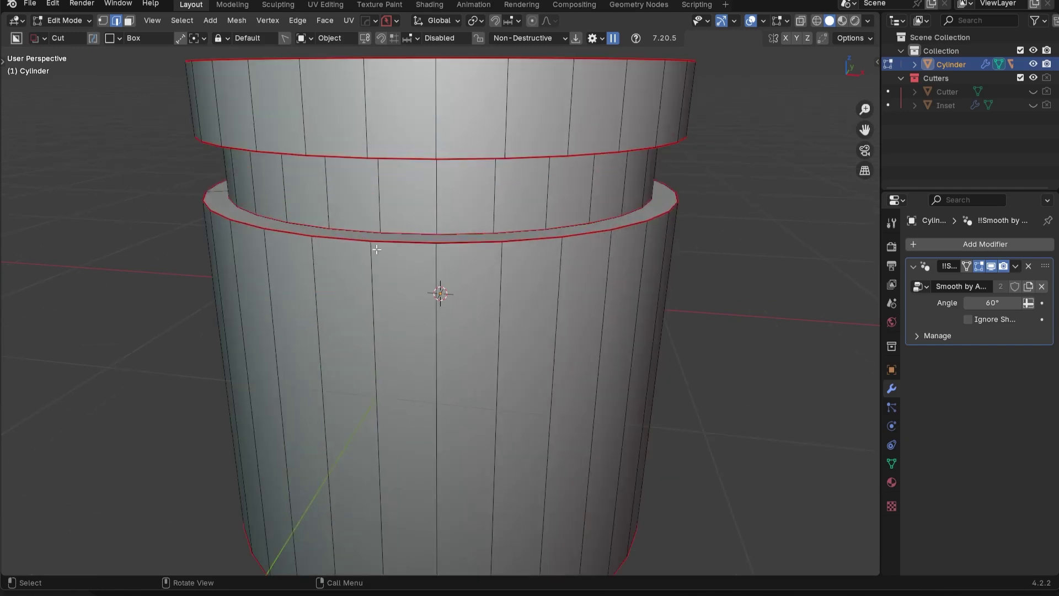
scroll(438, 237, down, 5)
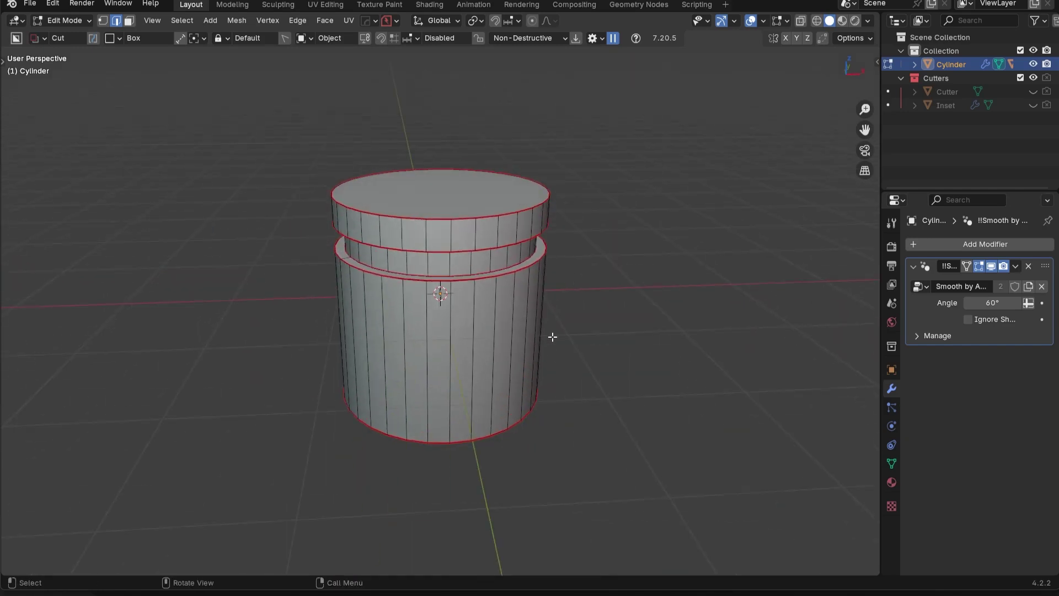
Cut off the cylinder's lower end with a BoxCutter box drawn from the right orthographic view
key(Tab)
key(KP_3)
mouse_move(307, 362)
mouse_down()
mouse_move(366, 414)
mouse_move(664, 455)
mouse_up()
middle_drag(664, 454, 589, 233)
Apply the bottom cut and sharpen the cylinder with CSharp, and view the shading from several angles
key(q)
click(613, 227)
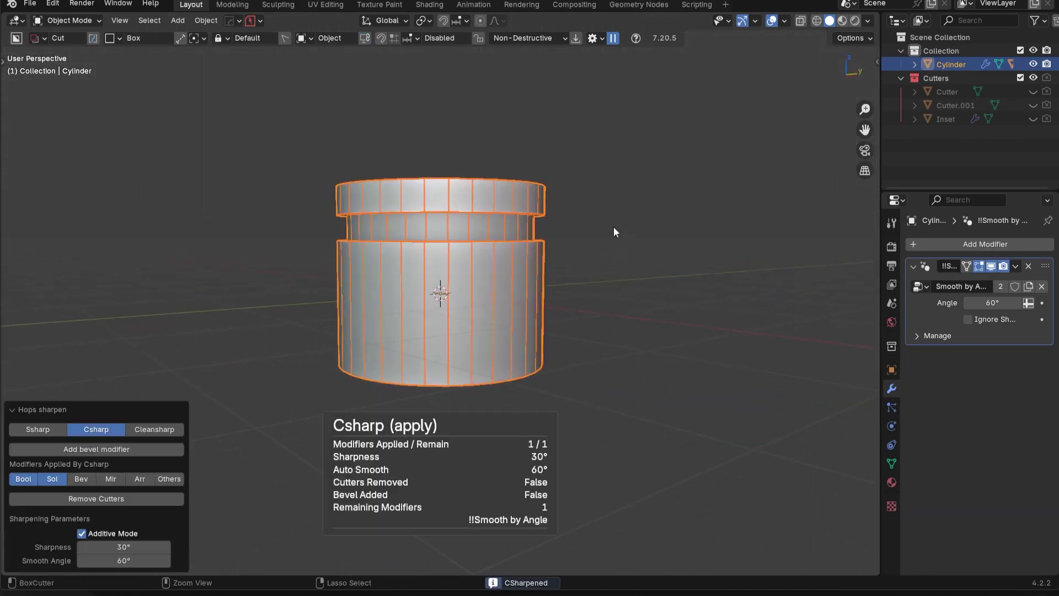
middle_drag(689, 344, 653, 280)
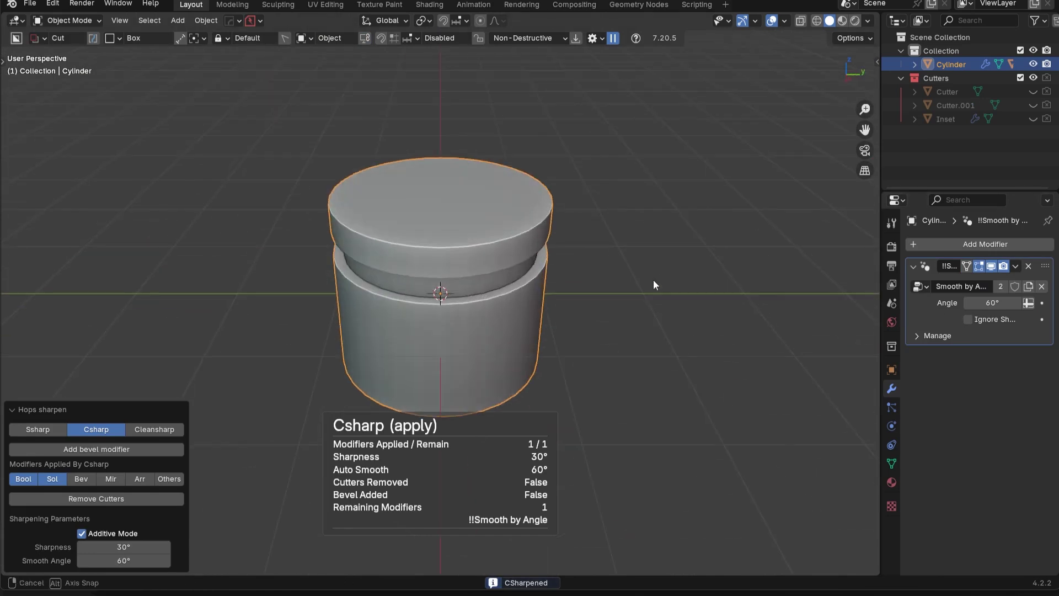
middle_drag(606, 324, 545, 304)
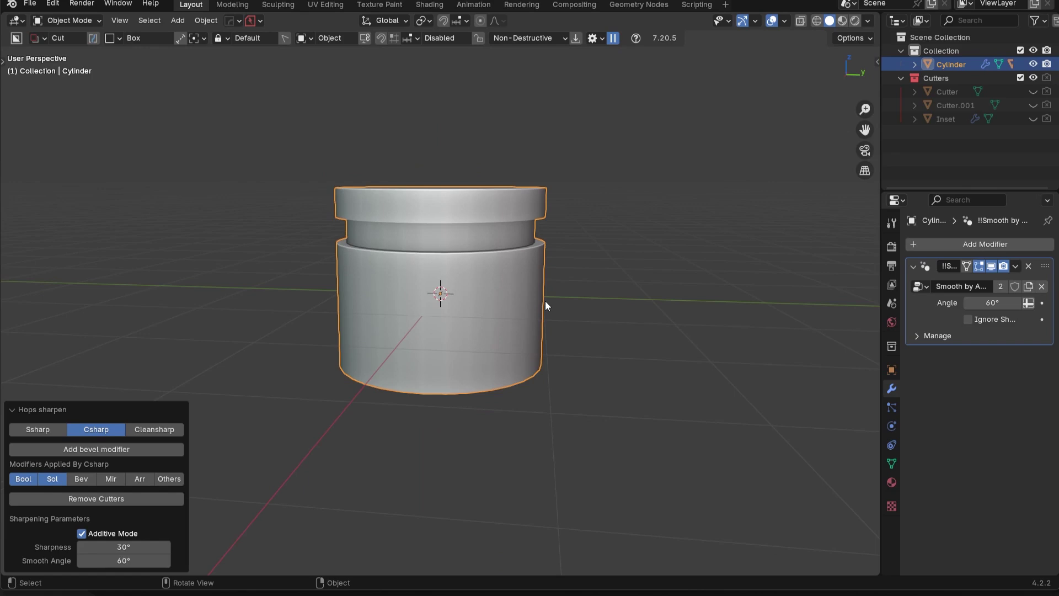
middle_drag(545, 301, 638, 316)
Undo the last CSharp and the cut at the cylinder's lower end
key(ctrl+z)
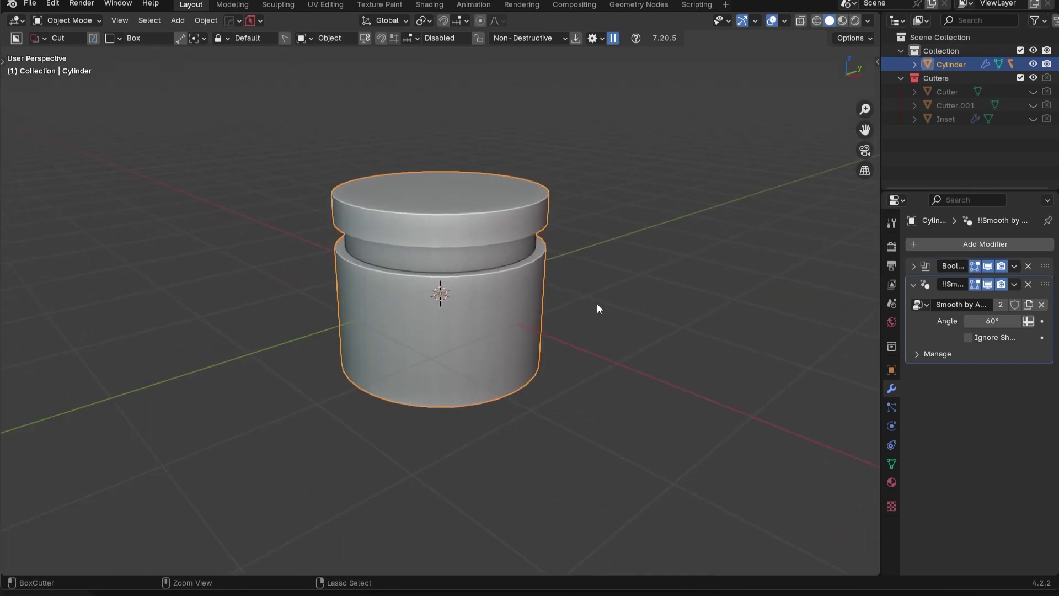
key(ctrl+z)
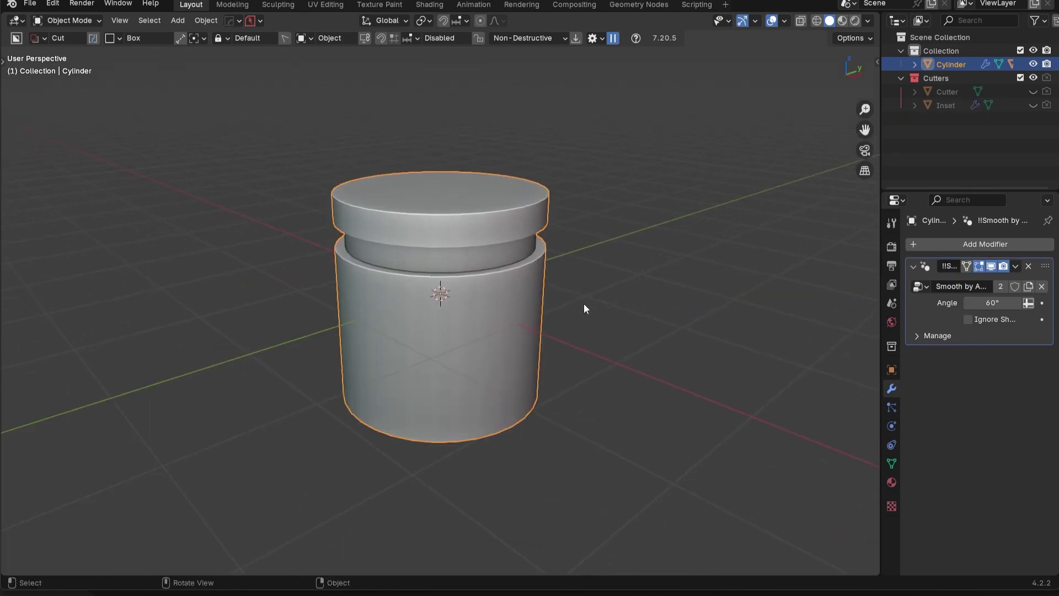
Check the cylinder's edge marks in Edit Mode and review the Sharpening / Shading mark defaults in the HOps Helper
middle_drag(582, 303, 551, 291)
middle_drag(456, 259, 440, 291)
scroll(429, 299, up, 4)
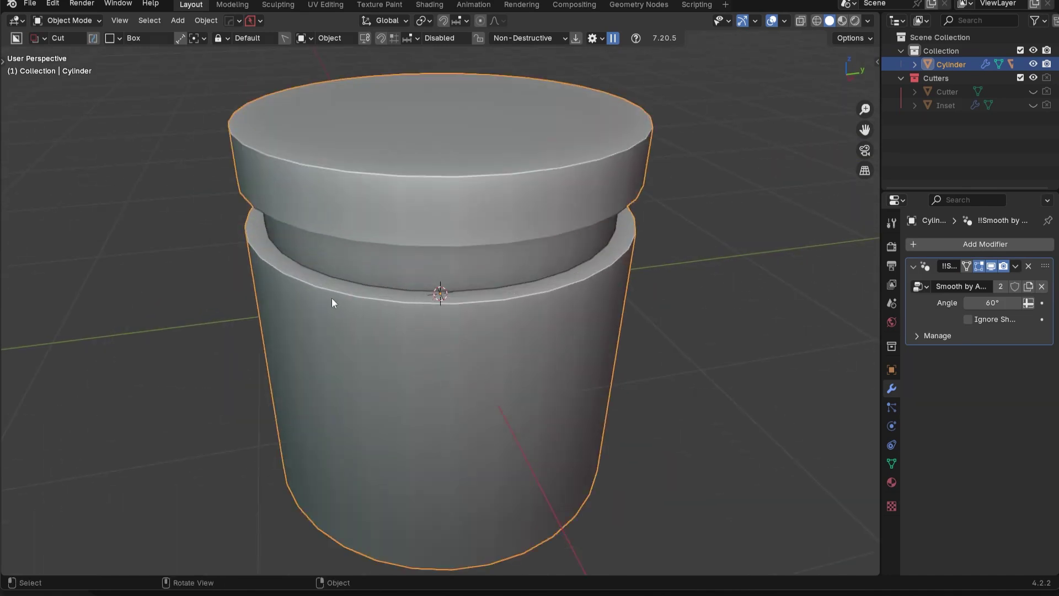
key(Tab)
click(425, 392)
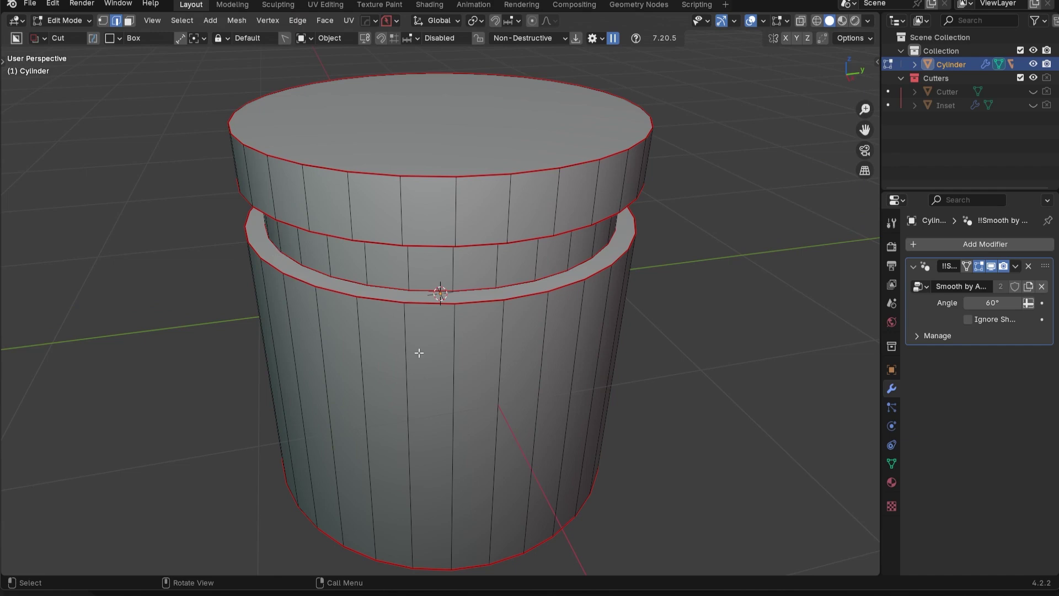
key(Tab)
key(ctrl+grave)
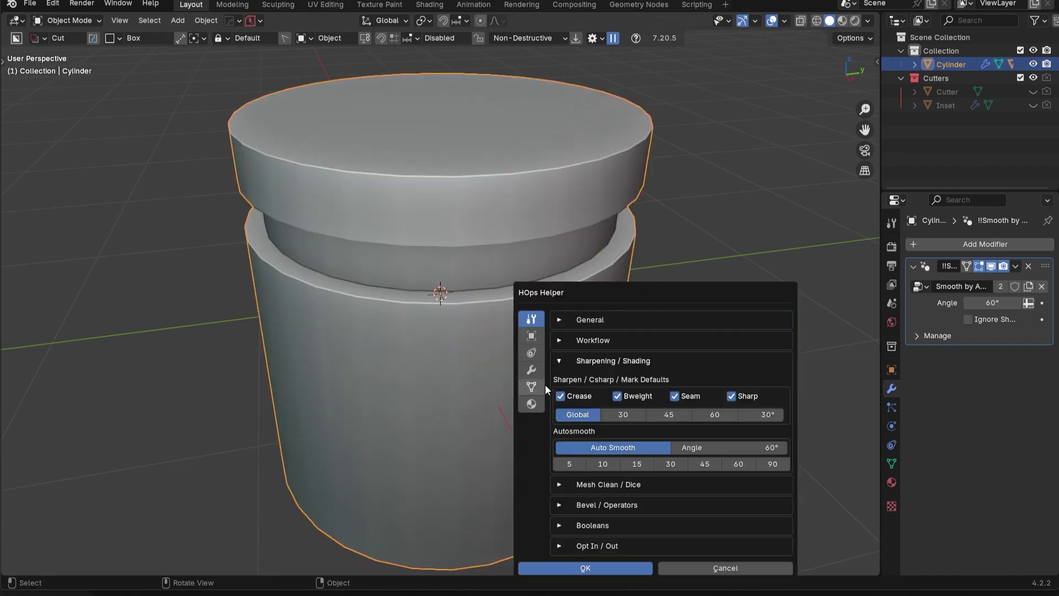
key(Escape)
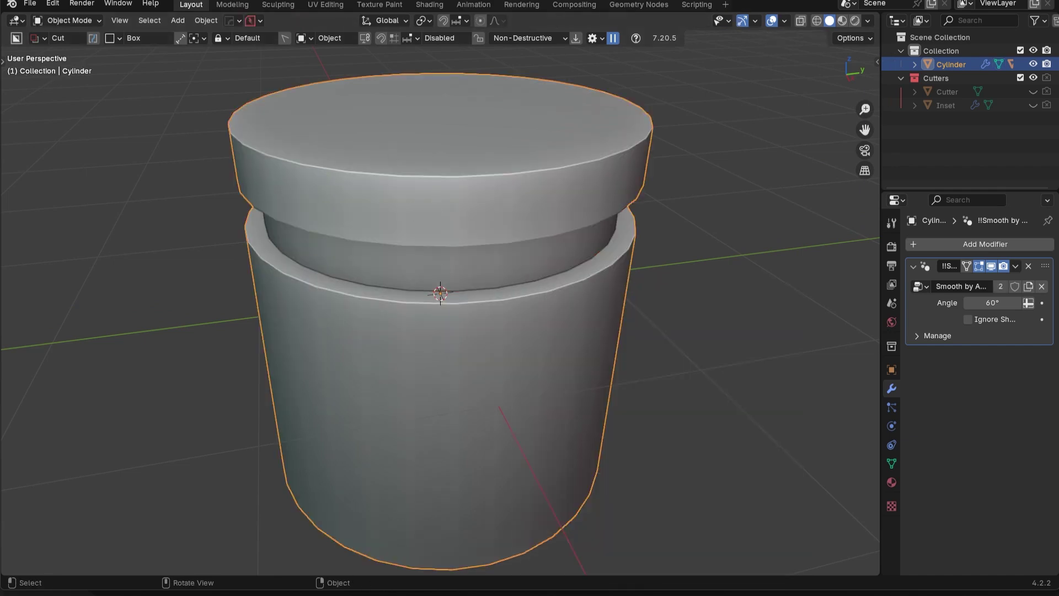
Run the HardOps Sharpen tool on the grooved cylinder in Object Mode
scroll(524, 276, down, 3)
key(q)
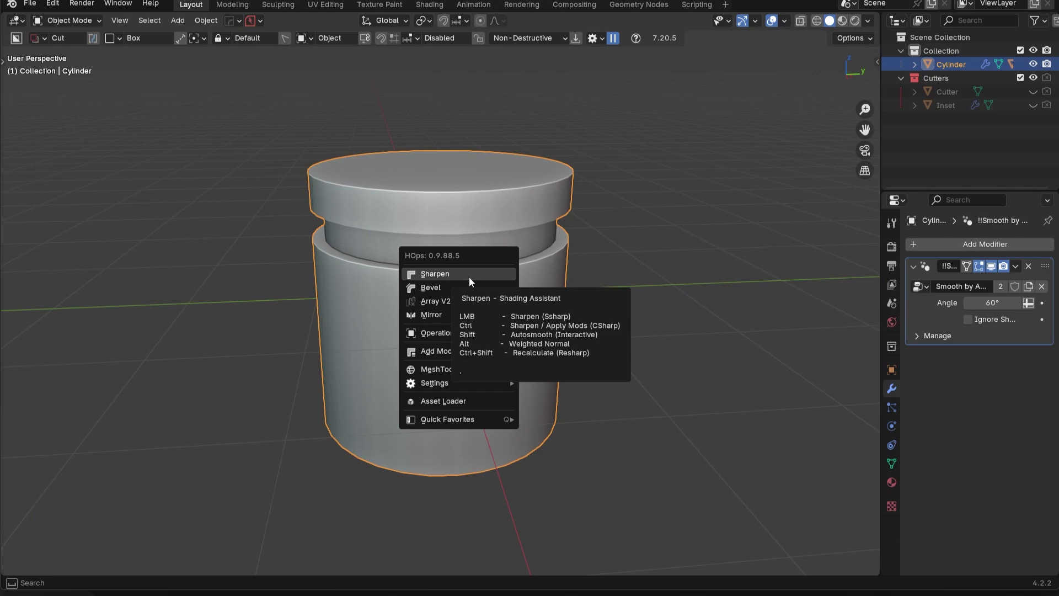
click(469, 276)
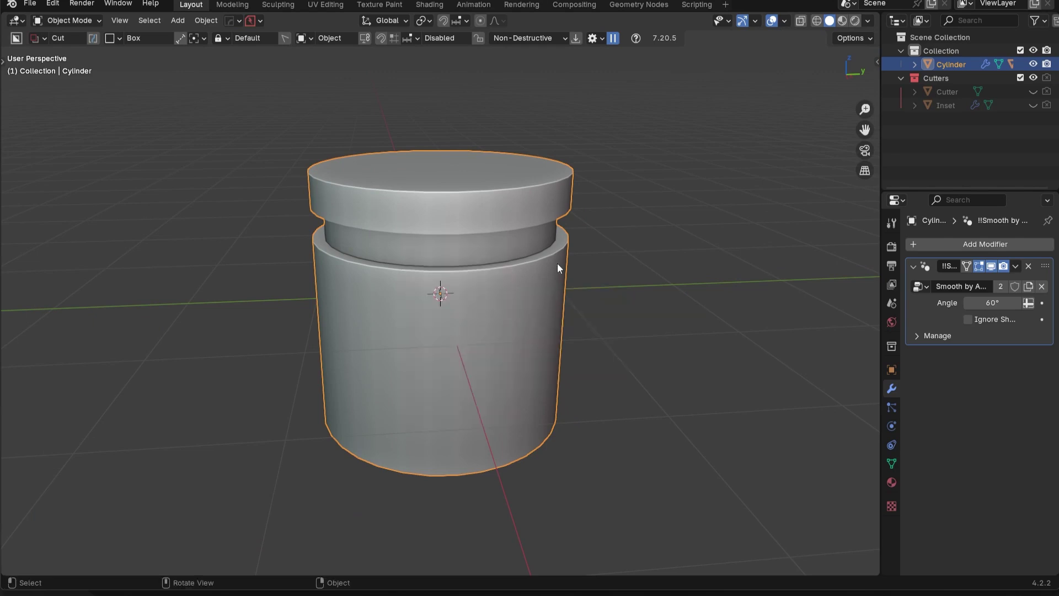
scroll(635, 295, up, 3)
key(Tab)
alt+click(440, 256)
scroll(441, 281, up, 5)
key(g)
key(z)
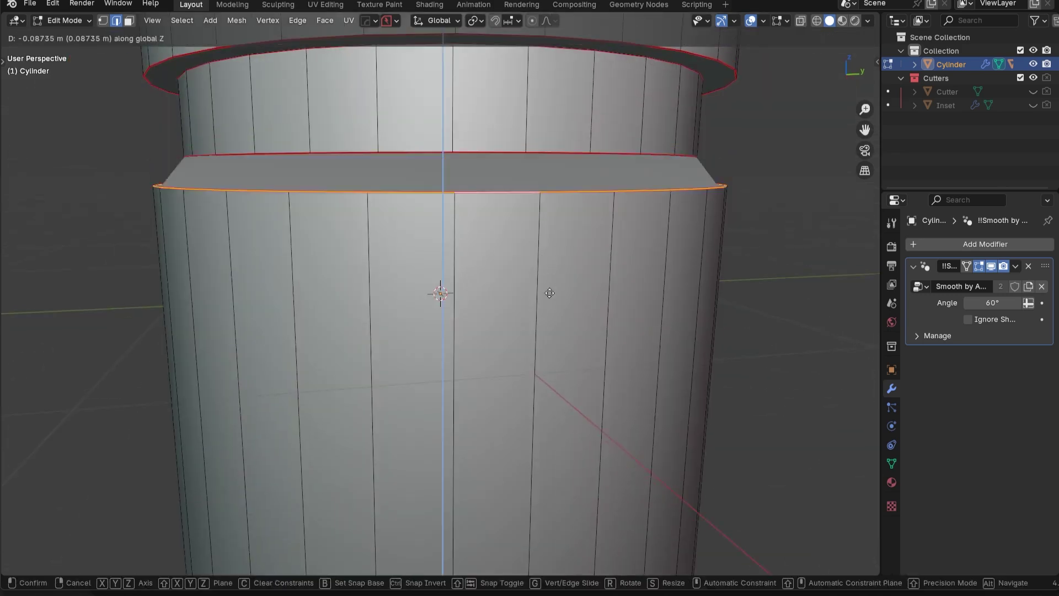
right_click(561, 333)
In Edit Mode, triangulate the ring-shaped ledge face below the groove and convert its triangles to quads
middle_drag(556, 266, 540, 304)
key(a)
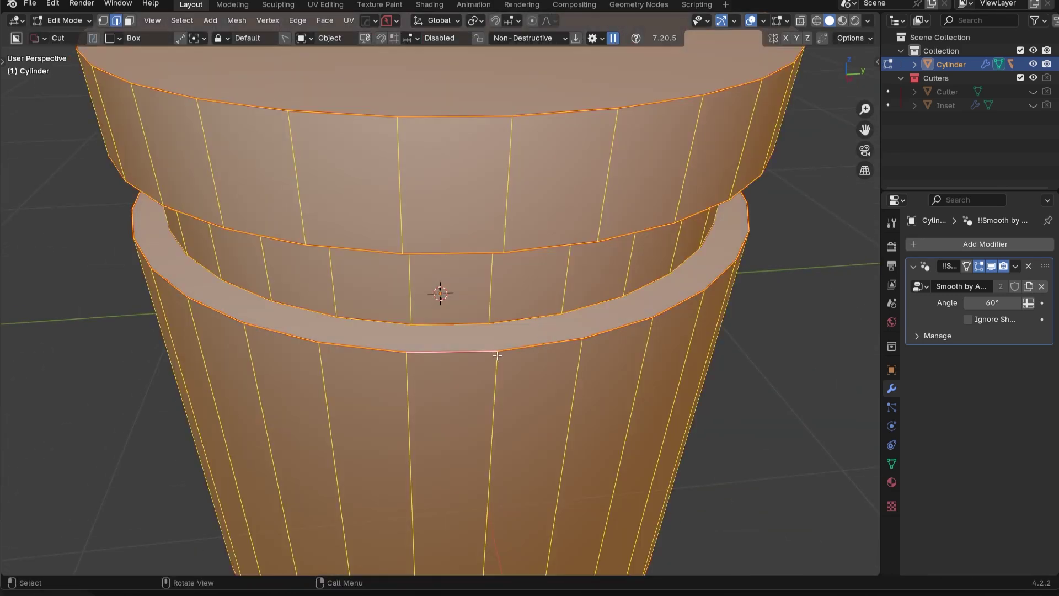
key(3)
key(Tab)
click(462, 332)
key(ctrl+t)
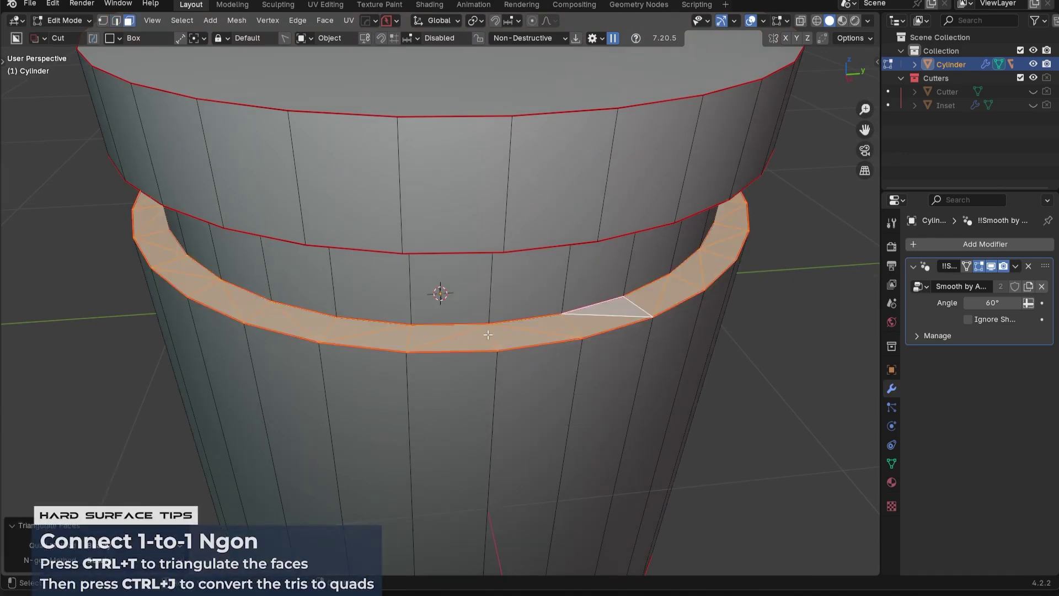
key(ctrl+j)
key(2)
Triangulate the remaining ngon section of the groove's lower ledge and convert its triangles to quads
middle_drag(517, 365, 354, 337)
key(3)
click(321, 303)
key(ctrl+t)
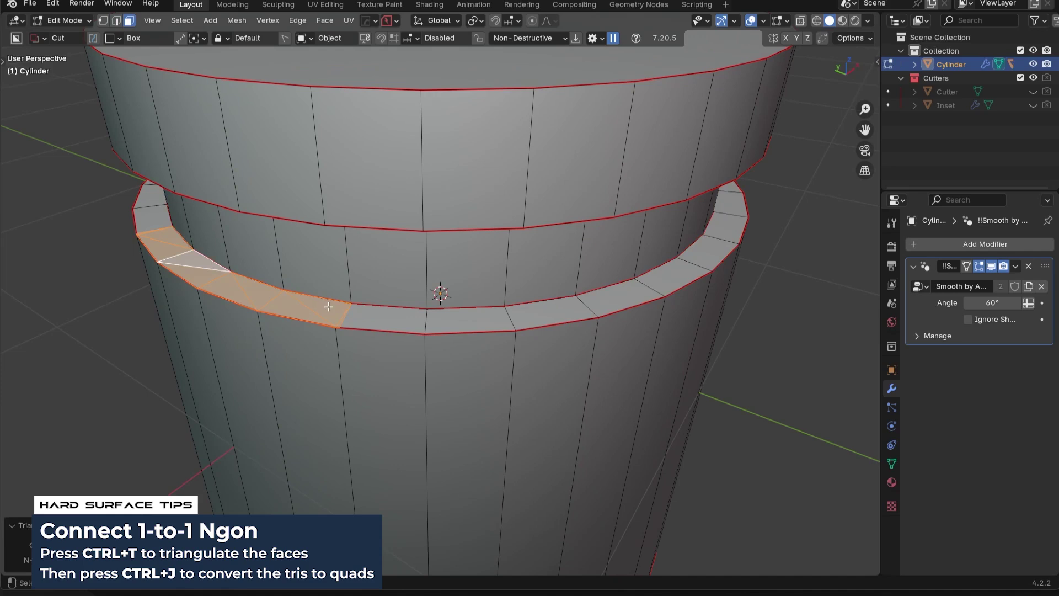
key(ctrl+j)
scroll(371, 359, up, 4)
key(1)
click(308, 382)
shift+click(336, 322)
key(h)
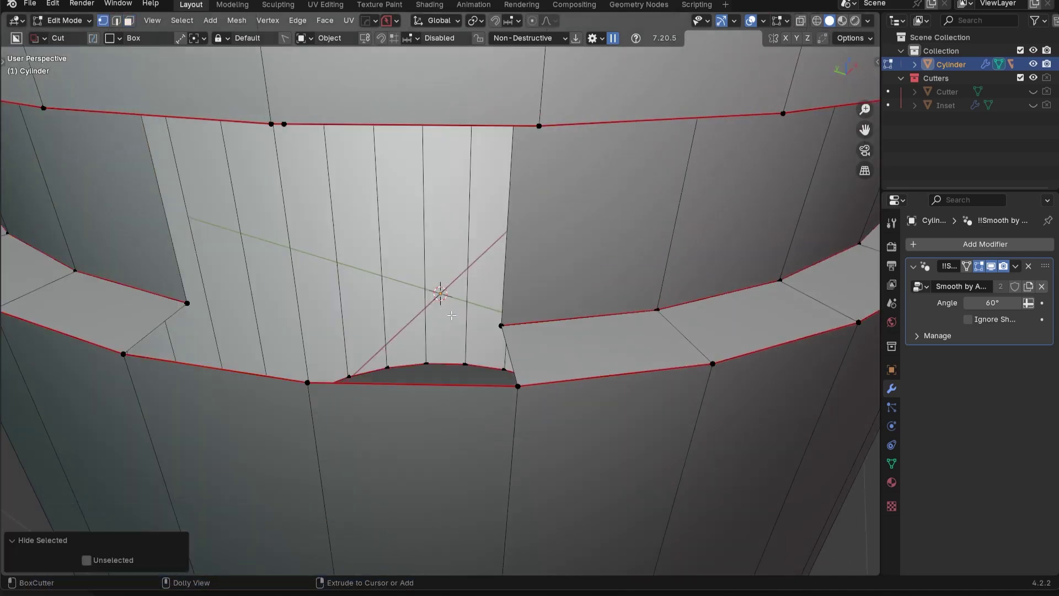
key(ctrl+z)
key(g)
key(g)
right_click(368, 302)
Move the ledge's outer edge loop down about 0.35 m along Z and return to Object Mode
scroll(368, 303, down, 7)
middle_drag(368, 303, 440, 296)
key(2)
alt+click(439, 295)
key(g)
key(z)
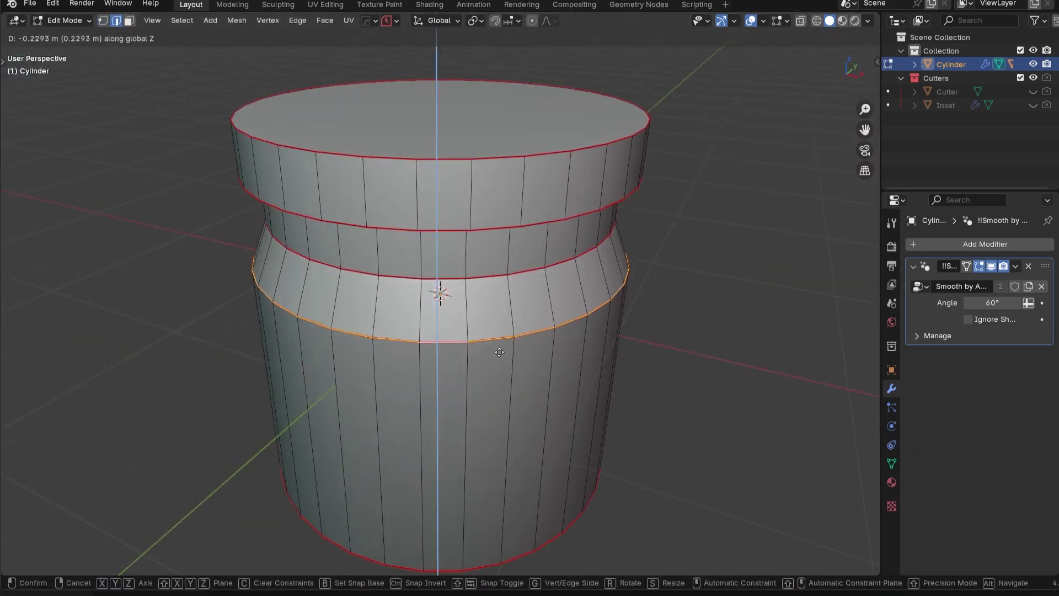
click(501, 368)
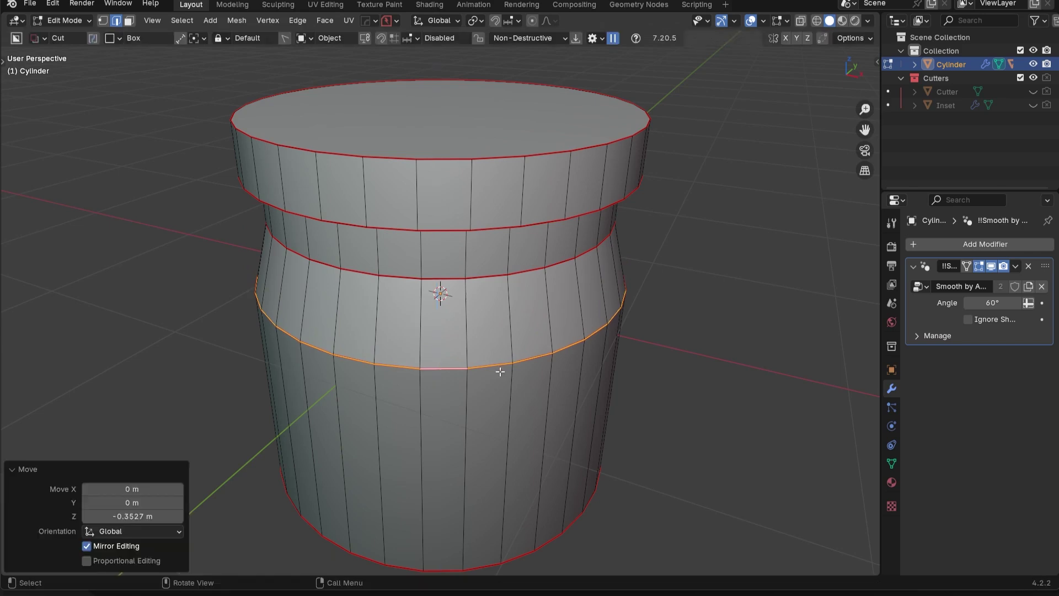
key(Tab)
scroll(447, 364, up, 3)
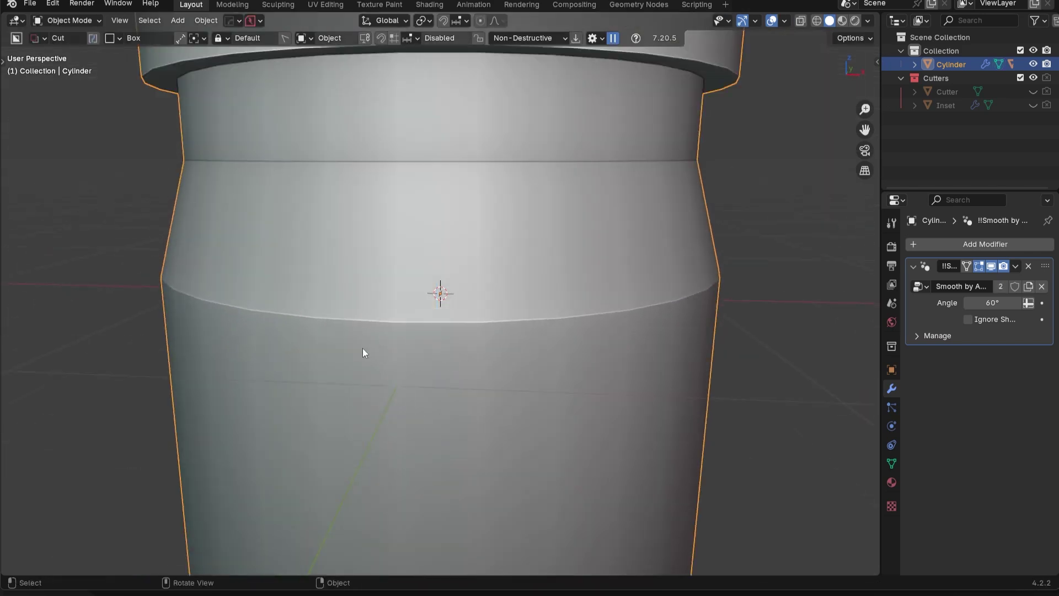
Lower the ledge's outer edge loop further along Z in Edit Mode and check the shading in Object Mode
key(Tab)
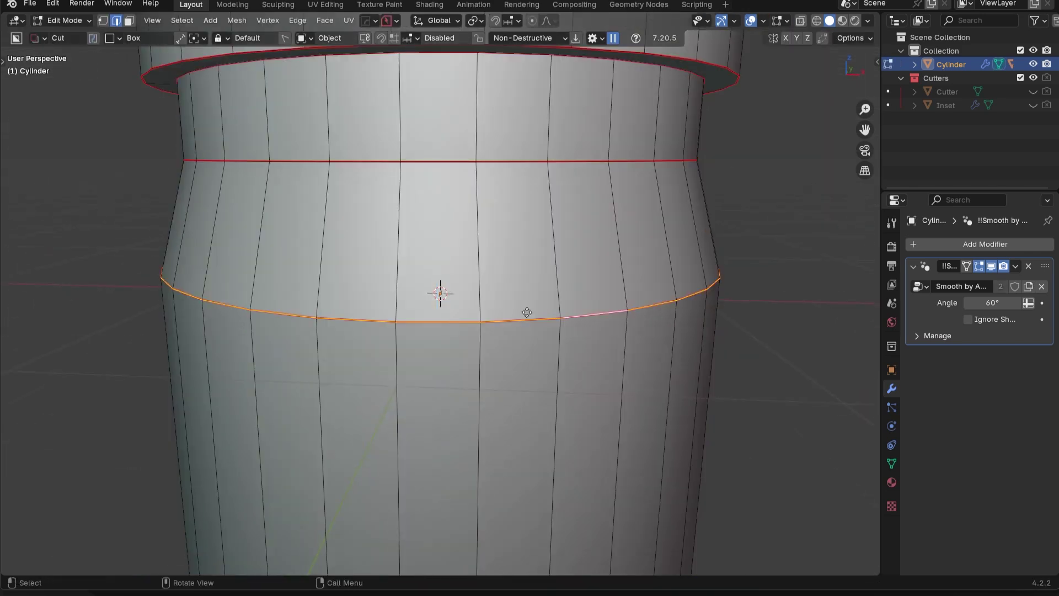
key(g)
key(z)
click(532, 371)
key(Tab)
scroll(461, 387, down, 3)
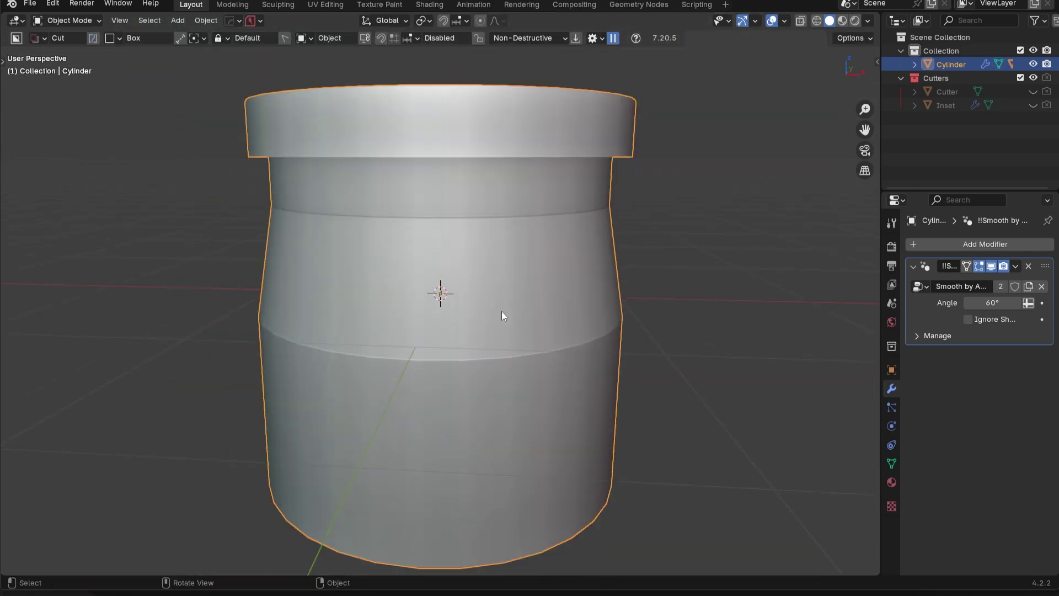
Review the Sharpening / Shading mark defaults and Auto Smooth angle in the HOps Helper
key(q)
key(ctrl+grave)
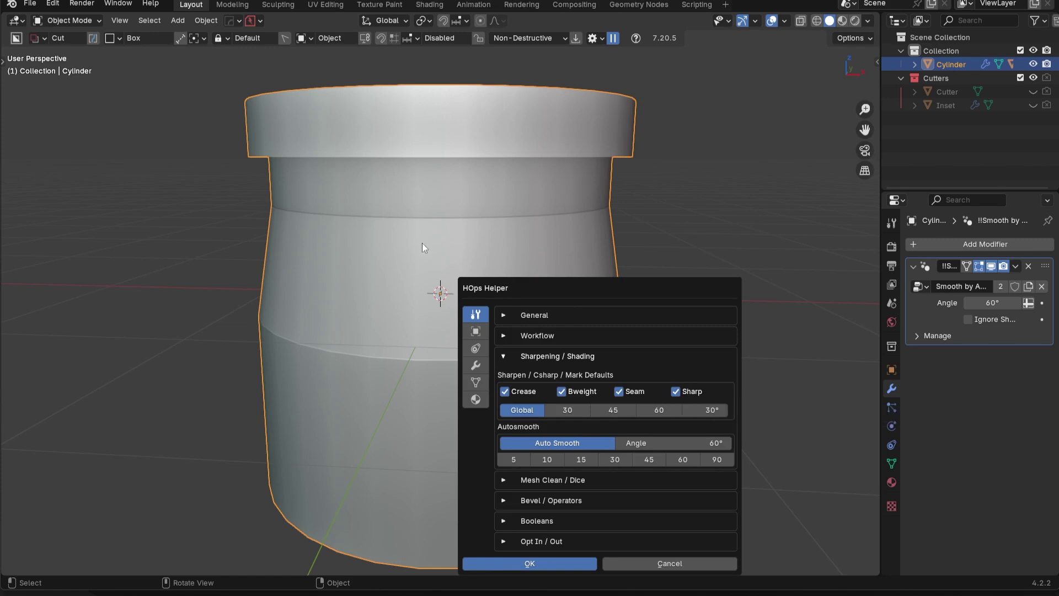
key(Escape)
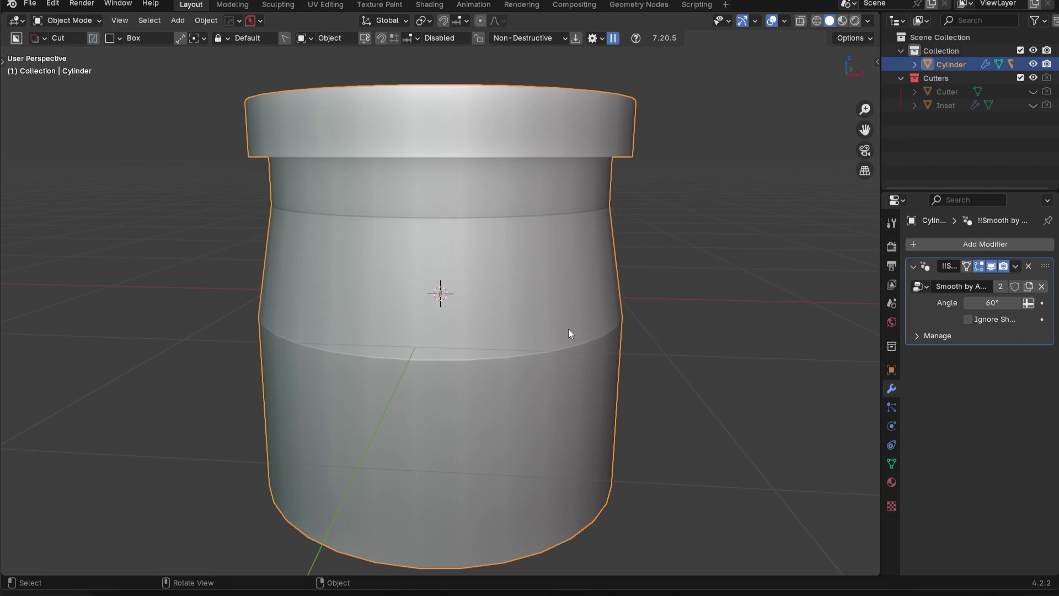
Clear the sharp mark from the selected outer edge loop and view the cylinder's shading from below in Object Mode
key(Tab)
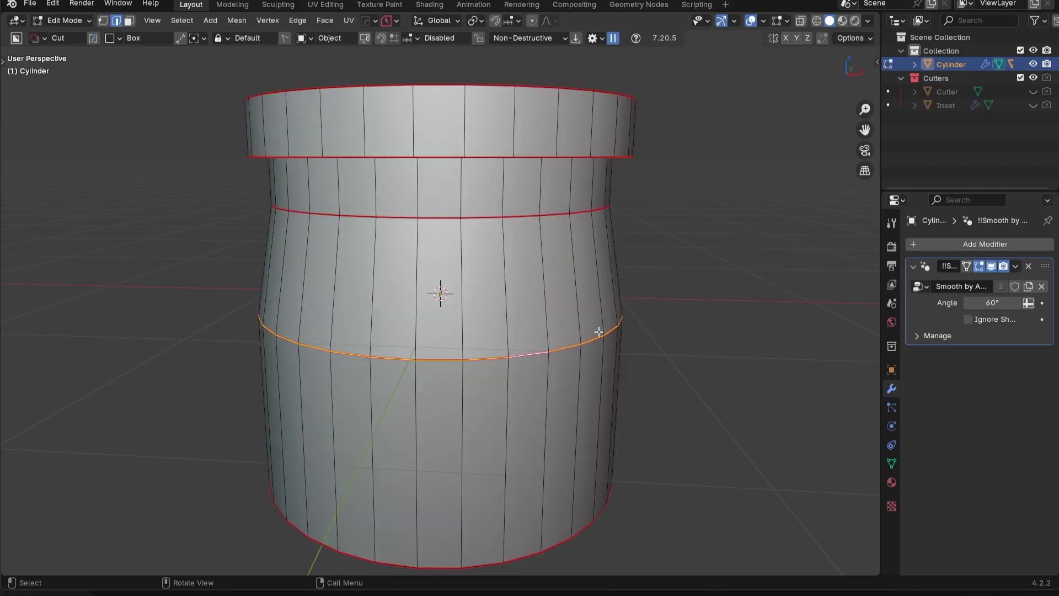
key(ctrl+e)
click(756, 443)
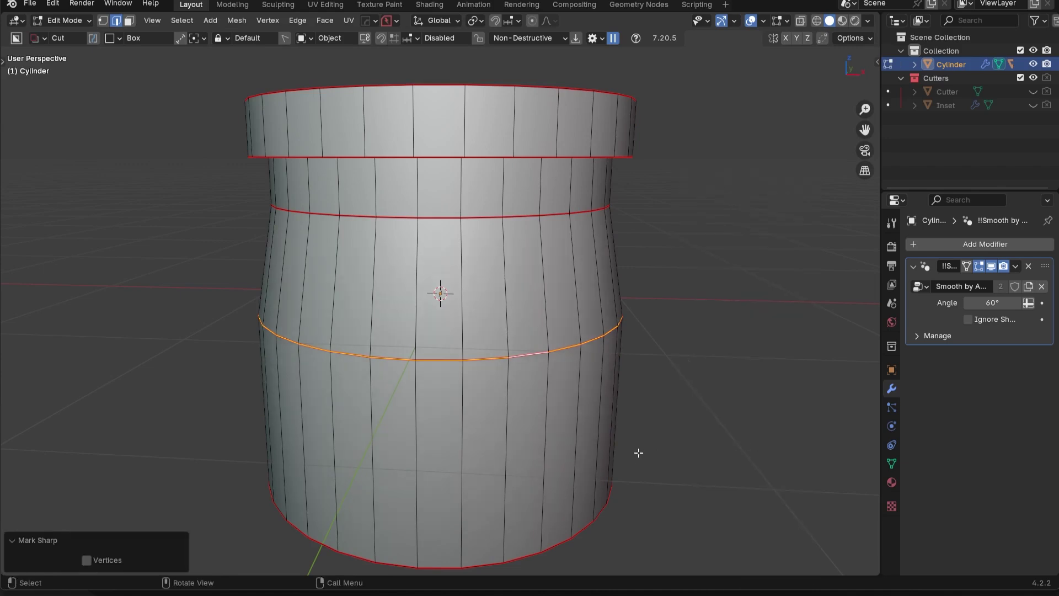
key(Tab)
middle_drag(463, 350, 406, 210)
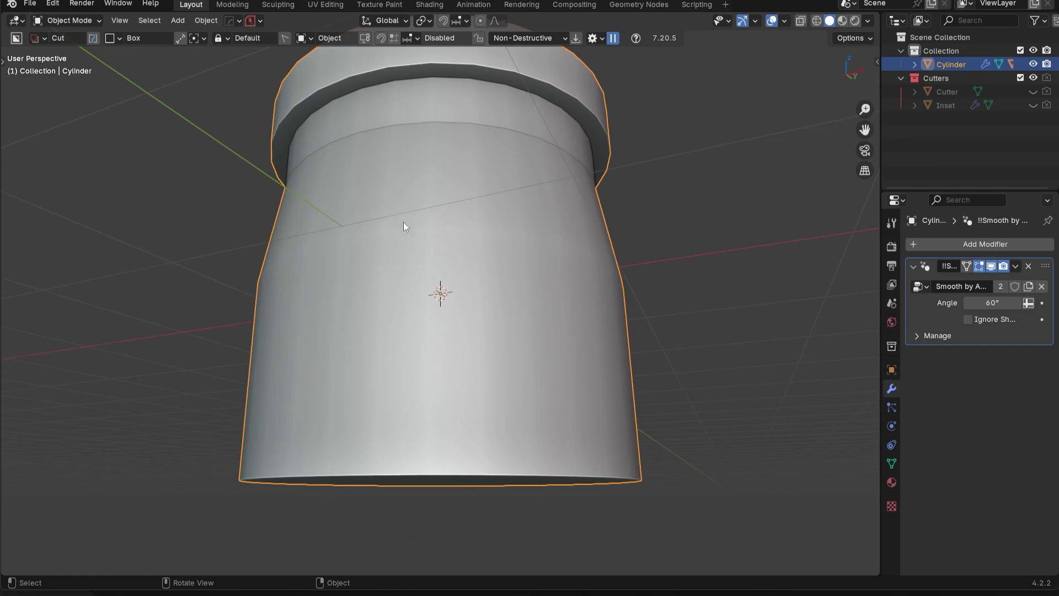
Raise the outer edge loop along Z toward the groove and inspect the resulting shading in Object Mode
key(Tab)
key(Tab)
Lower the outer edge loop along Z in two small moves, checking the shading in Object Mode after each
key(Tab)
key(g)
key(z)
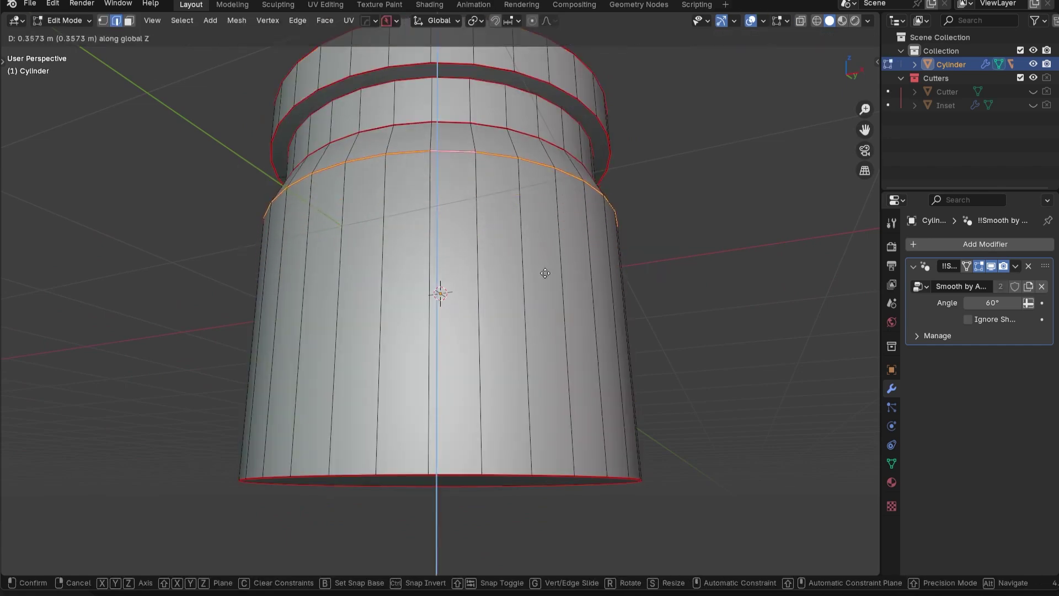
click(546, 265)
key(Tab)
middle_drag(476, 191, 534, 244)
key(Tab)
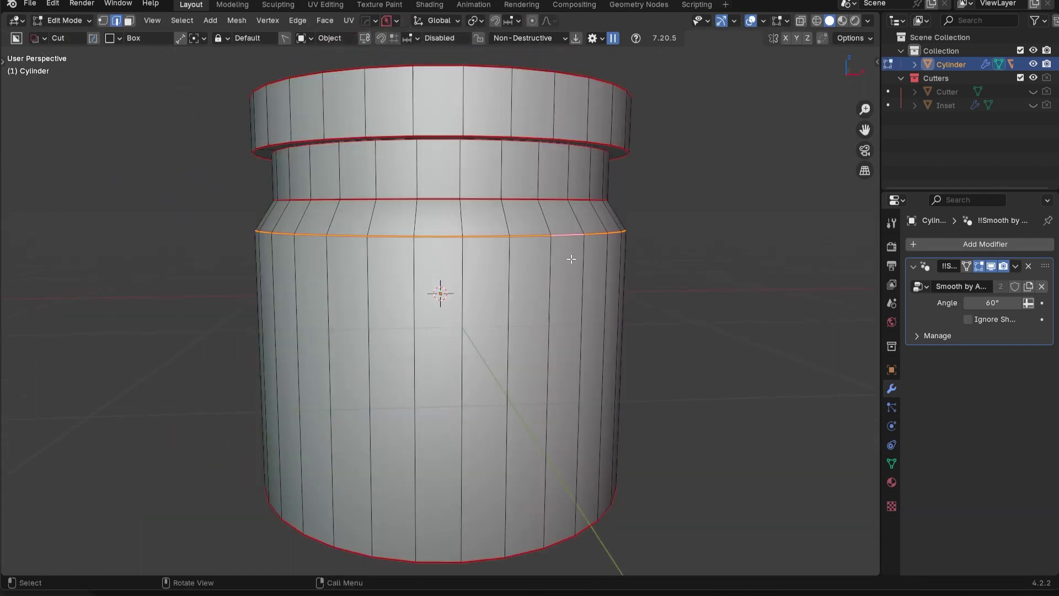
key(g)
key(z)
click(570, 269)
key(Tab)
middle_drag(465, 240, 406, 230)
key(Tab)
key(g)
key(z)
click(538, 301)
key(Tab)
middle_drag(530, 267, 640, 286)
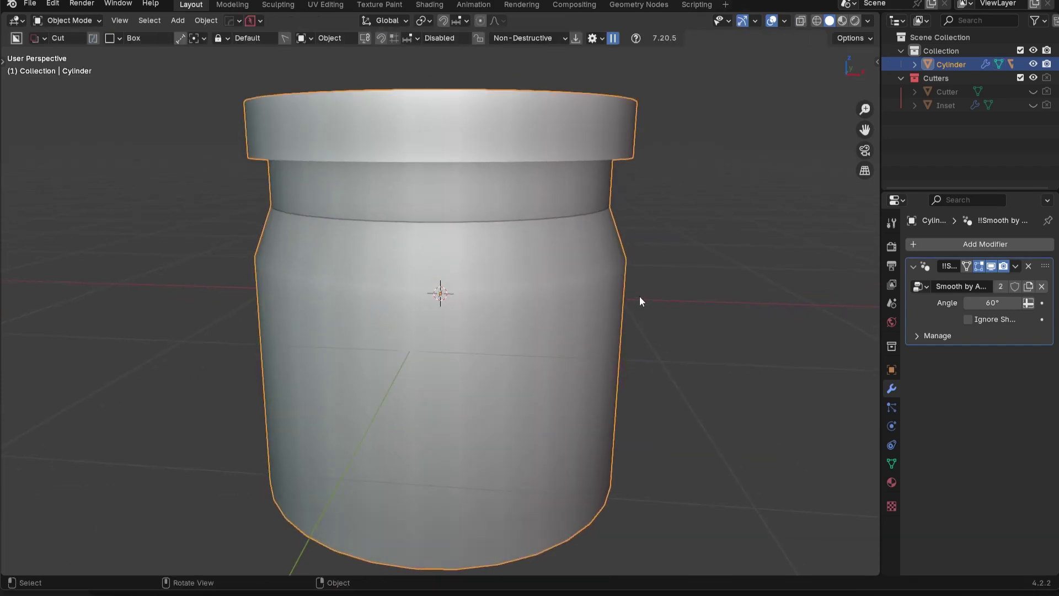
Widen the Properties editor, try another angle in the Smooth by Angle modifier and undo that angle change
drag(881, 293, 790, 375)
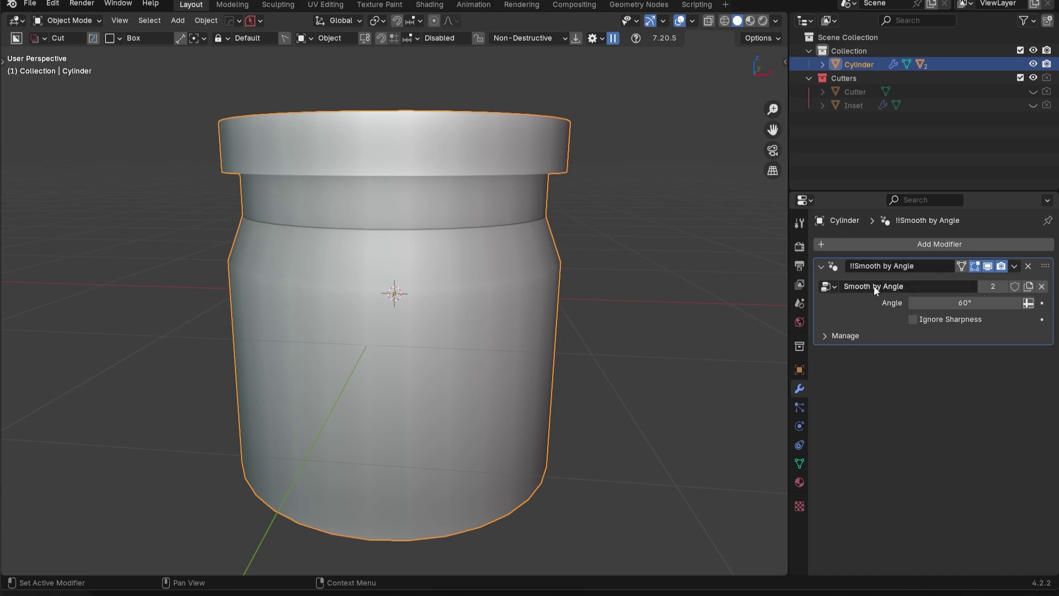
drag(938, 302, 889, 302)
key(ctrl+z)
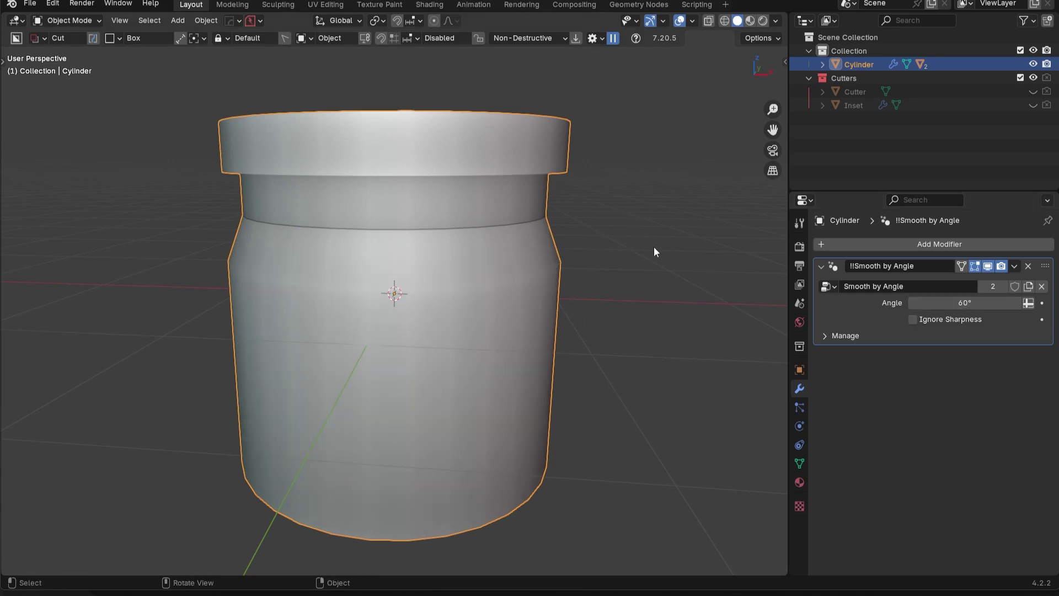
Set the cylinder's smoothing angle to about 15.6° with the interactive Autosmooth variant of HardOps Sharpen
key(q)
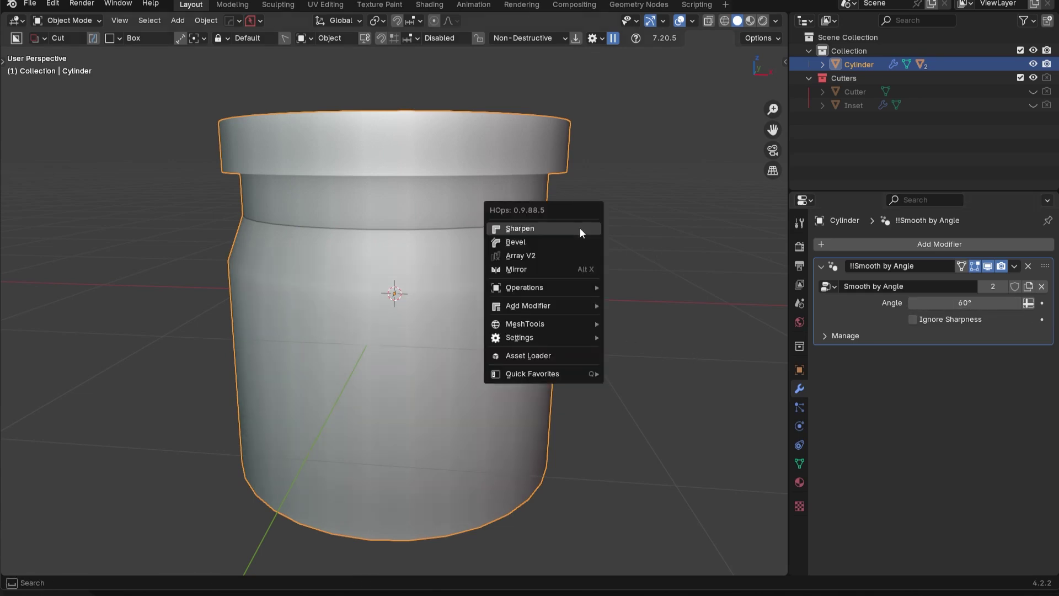
shift+click(537, 229)
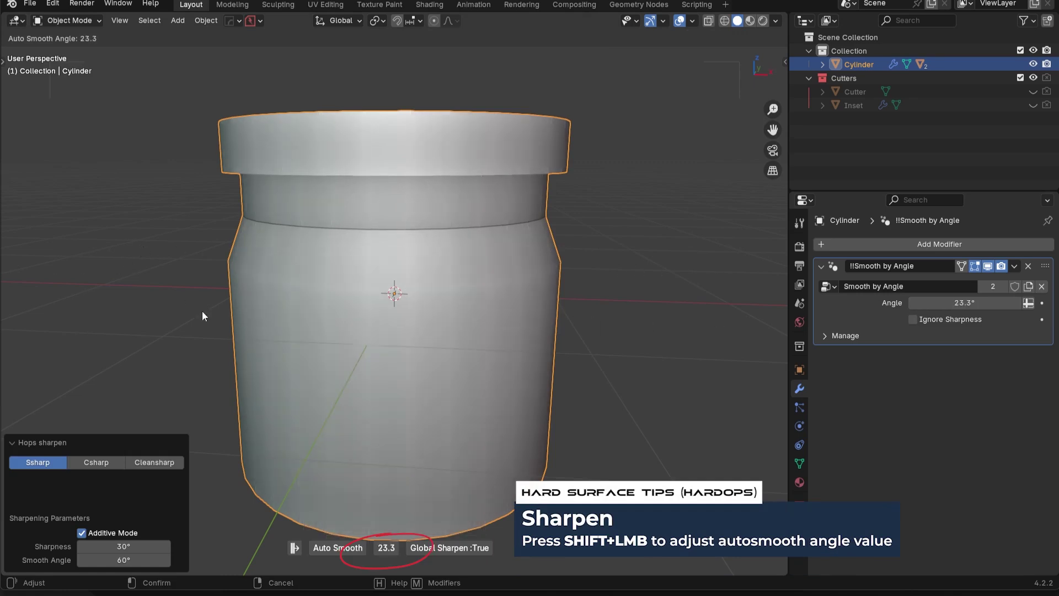
click(400, 314)
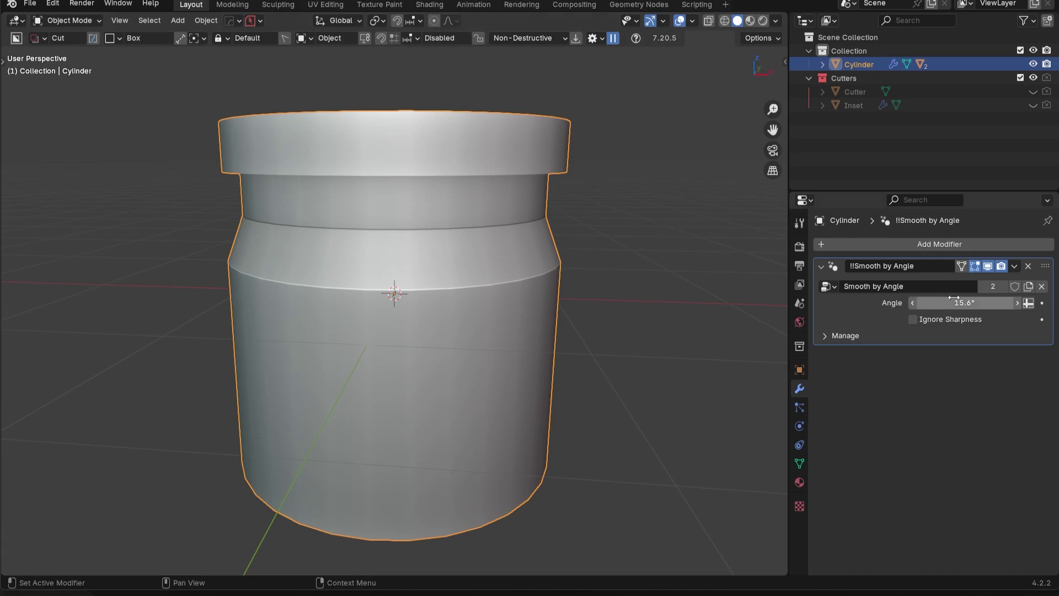
Adjust the cylinder's smoothing angle to about 18.4° with HardOps interactive Autosmooth
scroll(494, 310, down, 5)
key(q)
shift+click(422, 290)
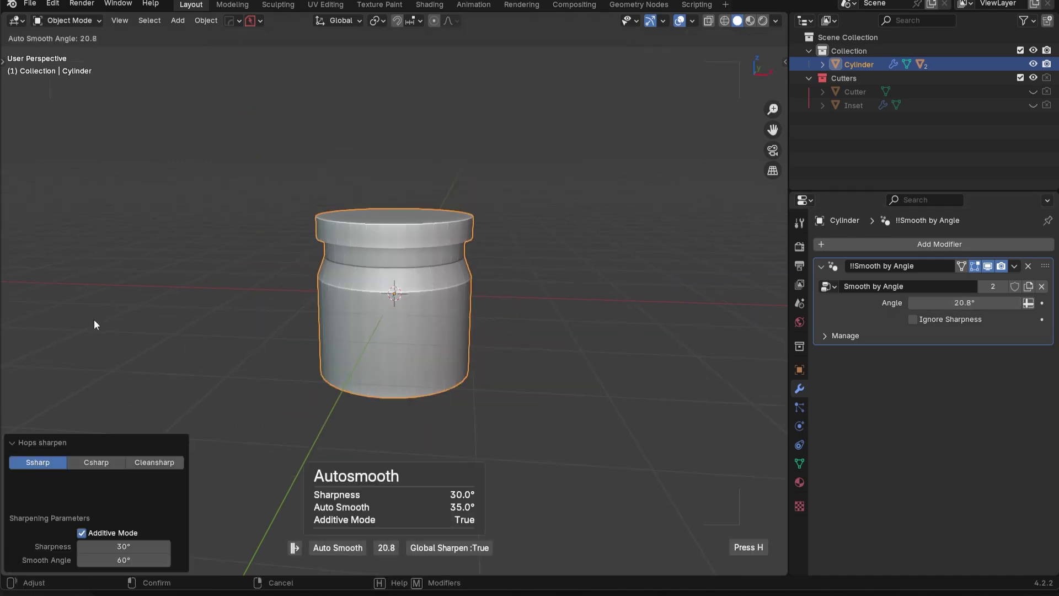
click(132, 324)
scroll(506, 308, up, 3)
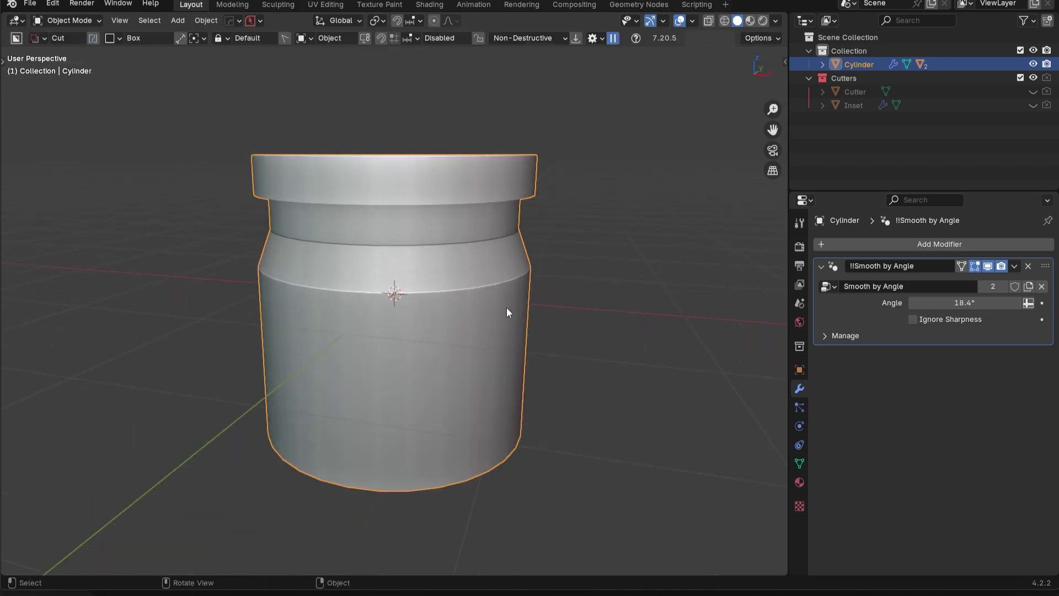
Review the HardOps Sharpen variants, including Autosmooth and Weighted Normal
key(q)
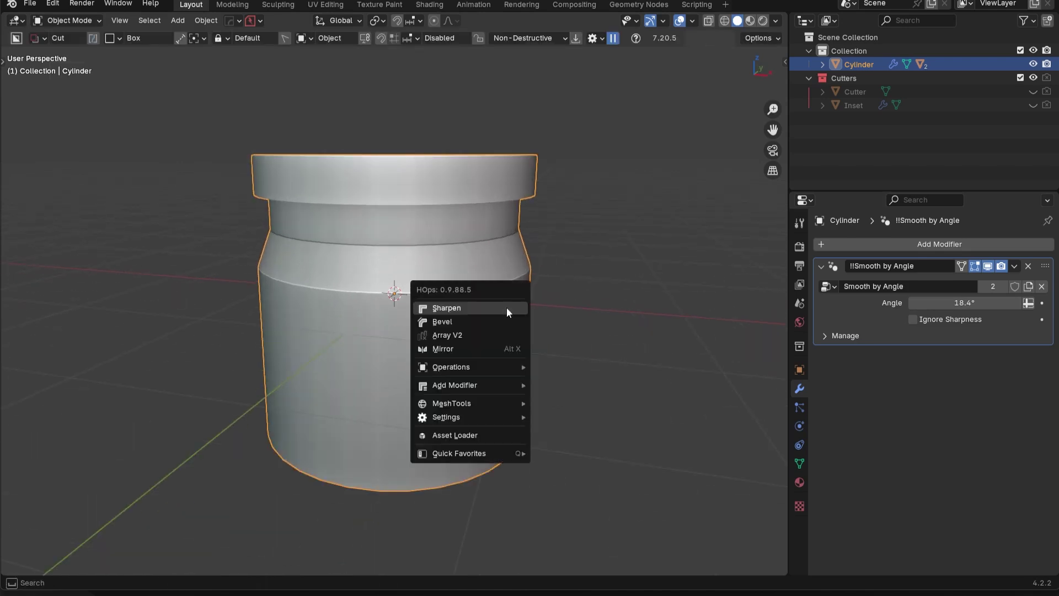
click(468, 306)
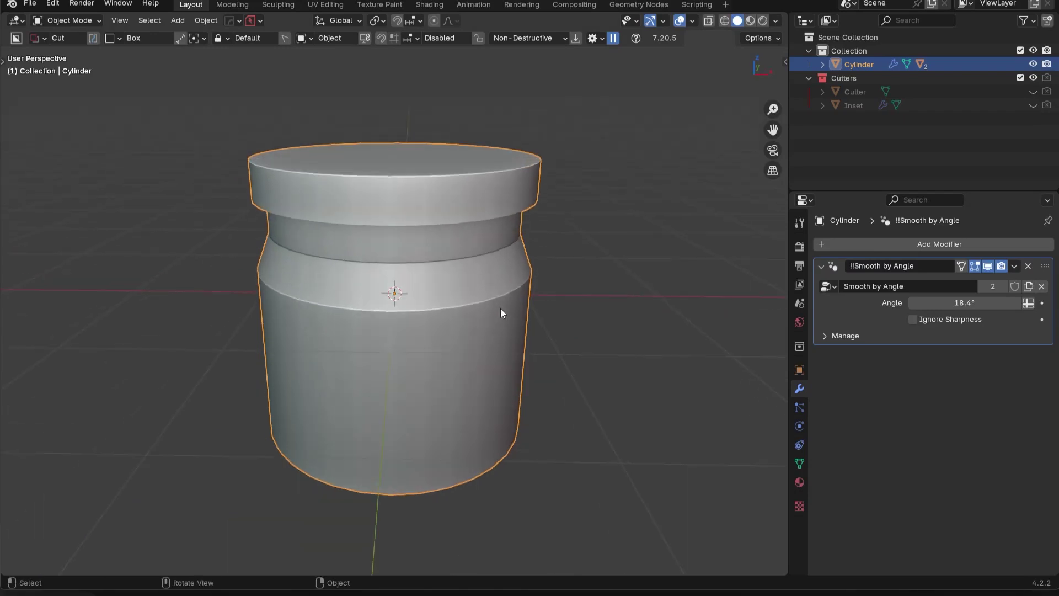
key(q)
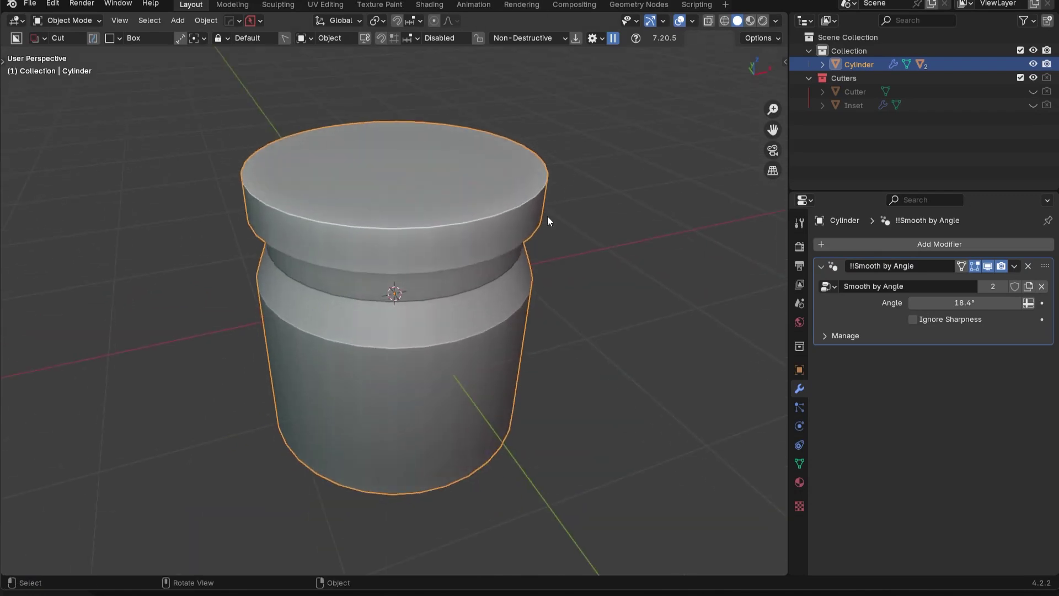
Add a 30° HardOps bevel with 3 segments and 0.0226 width to the cylinder, and inspect its top rim
key(q)
click(540, 236)
mouse_move(539, 236)
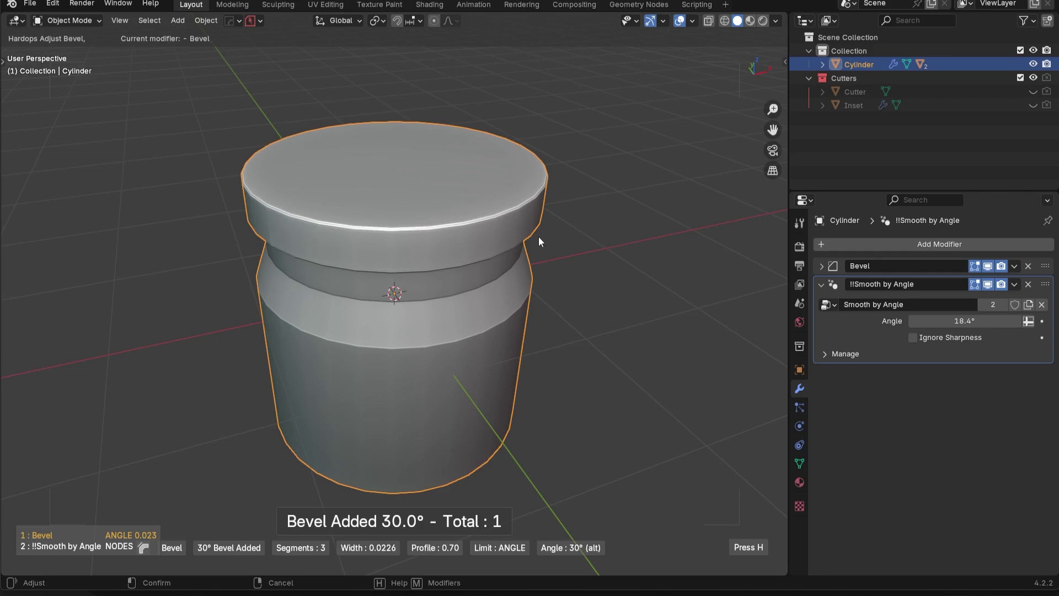
click(538, 237)
middle_drag(538, 236, 427, 180)
scroll(457, 240, up, 1)
shift+middle_drag(426, 180, 409, 259)
scroll(457, 240, up, 1)
scroll(442, 250, up, 1)
scroll(514, 261, down, 2)
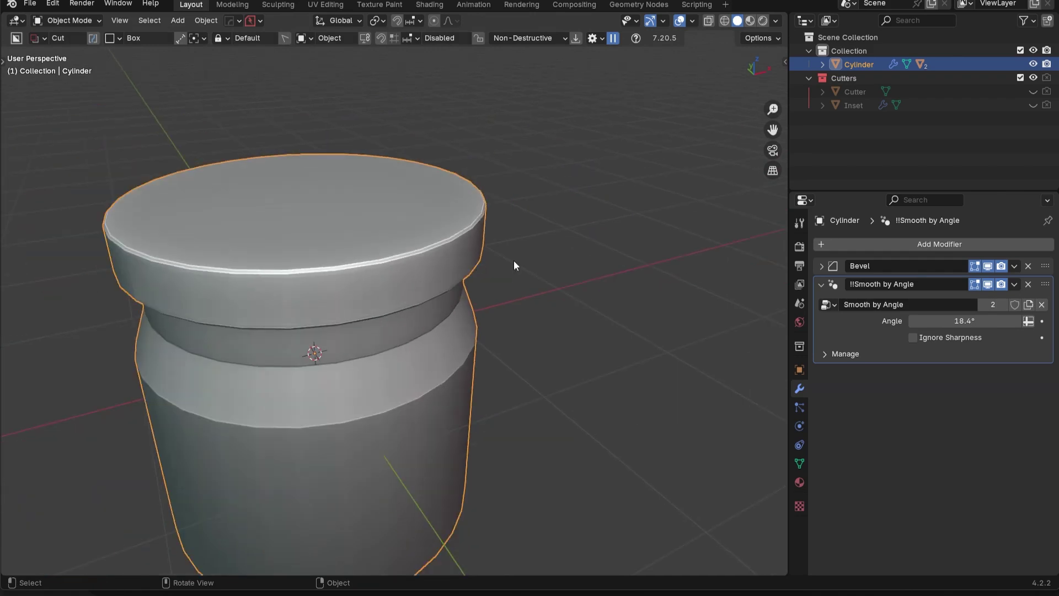
Add a Weighted Normal modifier to the beveled cylinder
click(892, 242)
mouse_move(874, 257)
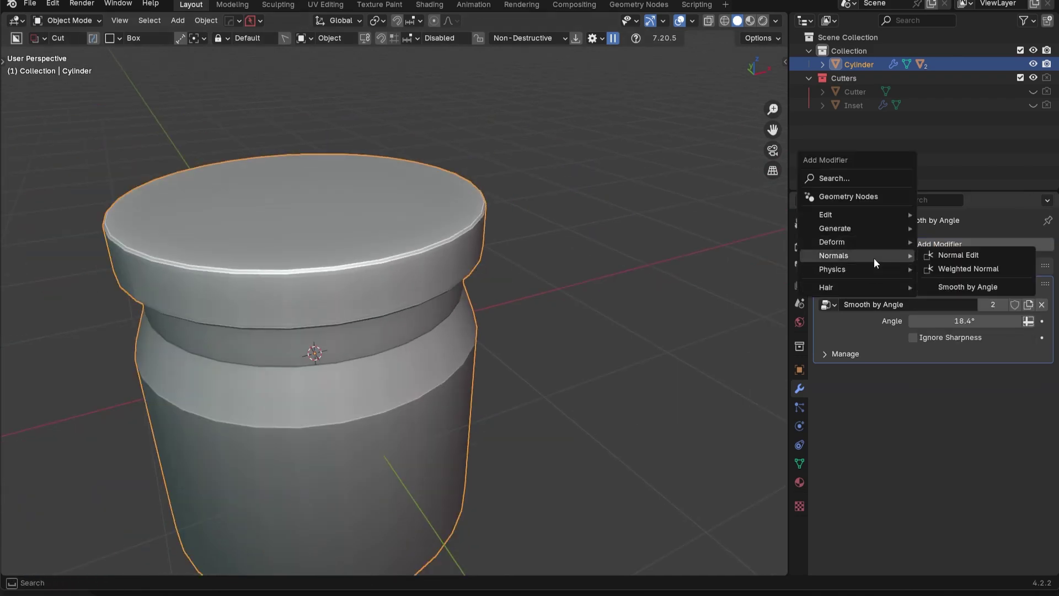
click(970, 273)
mouse_move(662, 237)
middle_down()
mouse_move(567, 221)
mouse_move(603, 201)
mouse_move(532, 243)
middle_up()
Compare the shading without and with the Weighted Normal modifier, and with its Keep Sharp option on and off
key(ctrl+z)
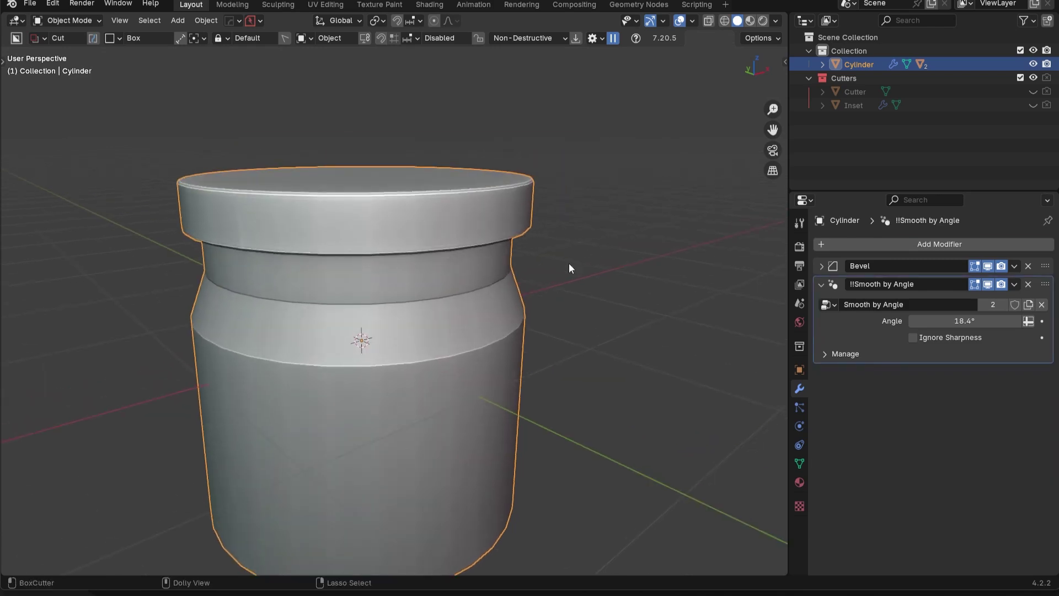
key(ctrl+shift+z)
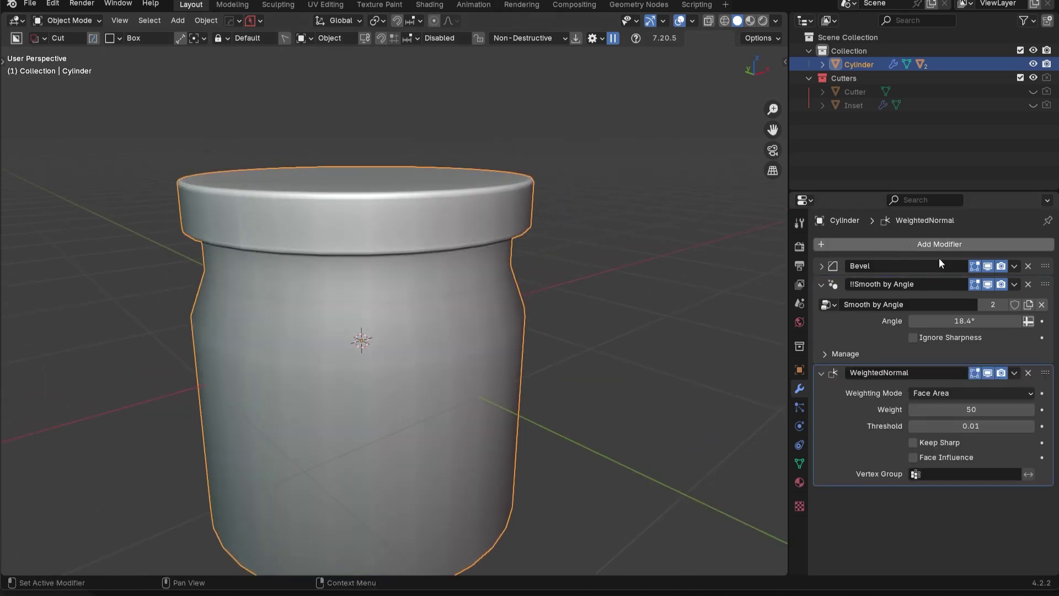
click(913, 443)
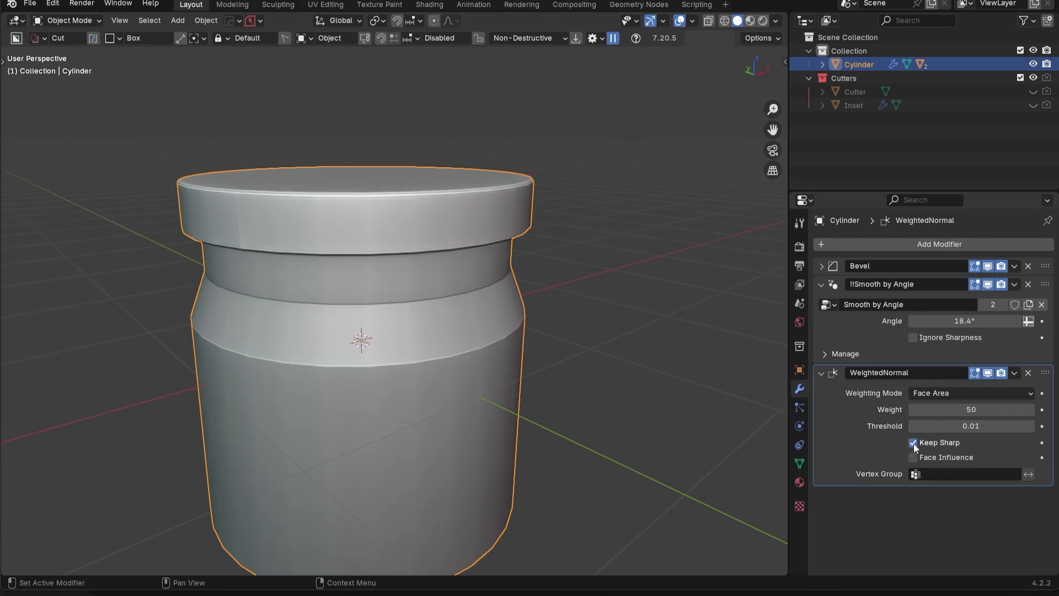
click(913, 443)
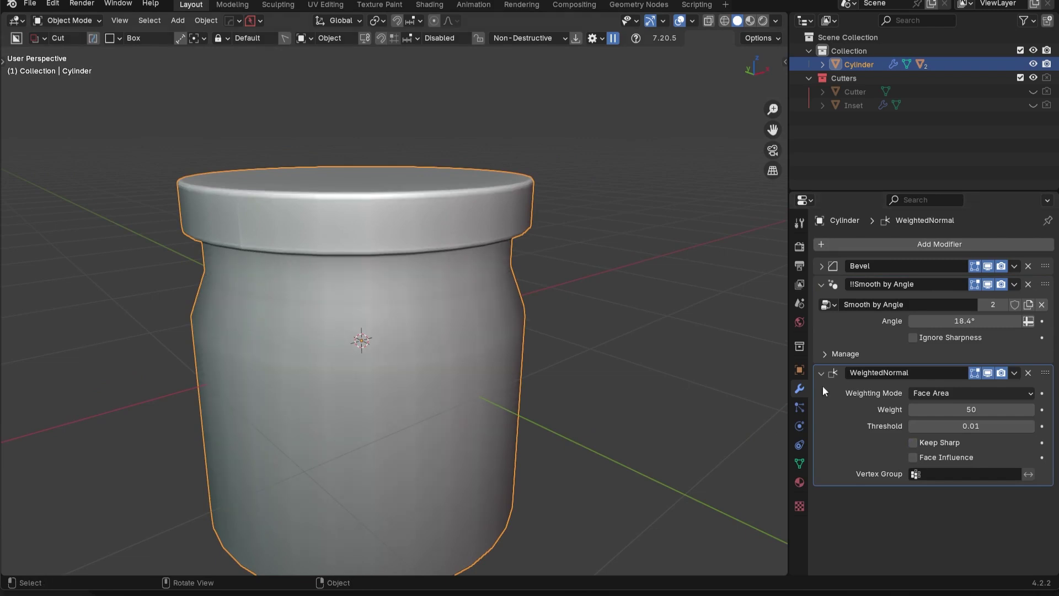
Delete the WeightedNormal modifier and add a new one with the Weighted Normal variant of HardOps Sharpen
click(1029, 372)
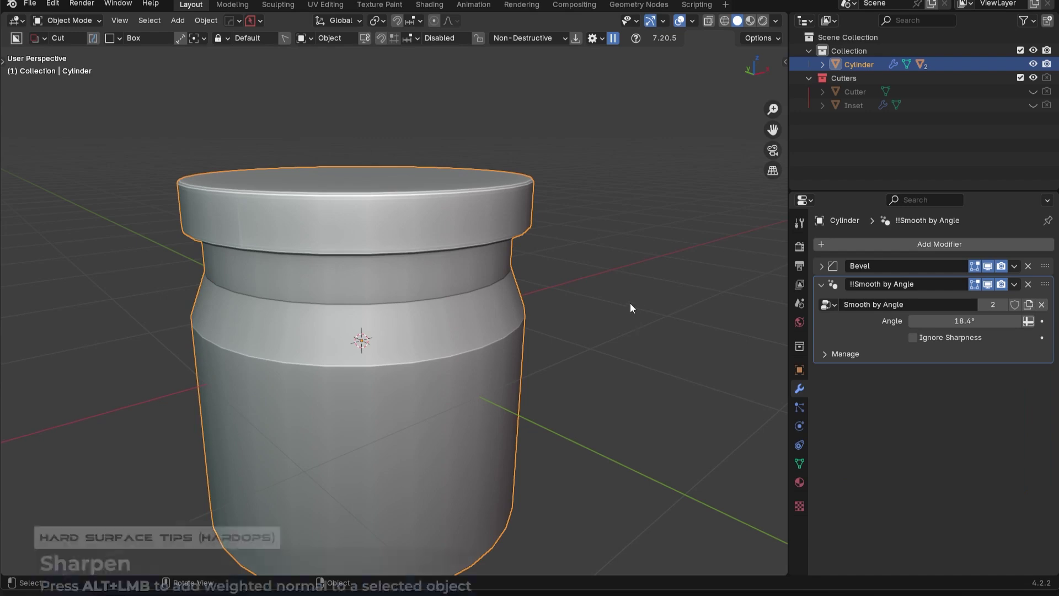
key(q)
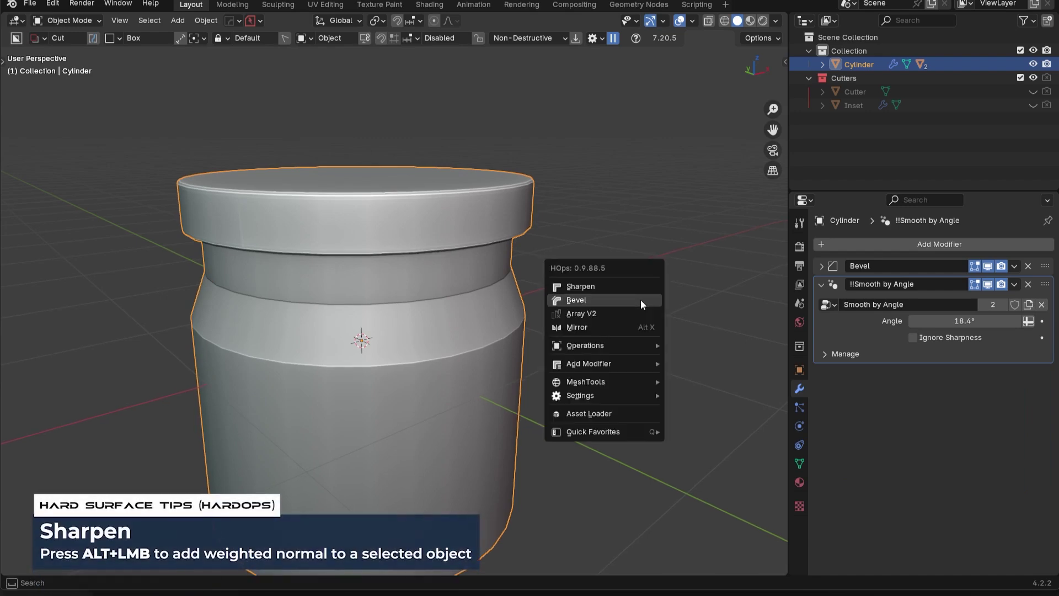
alt+click(602, 286)
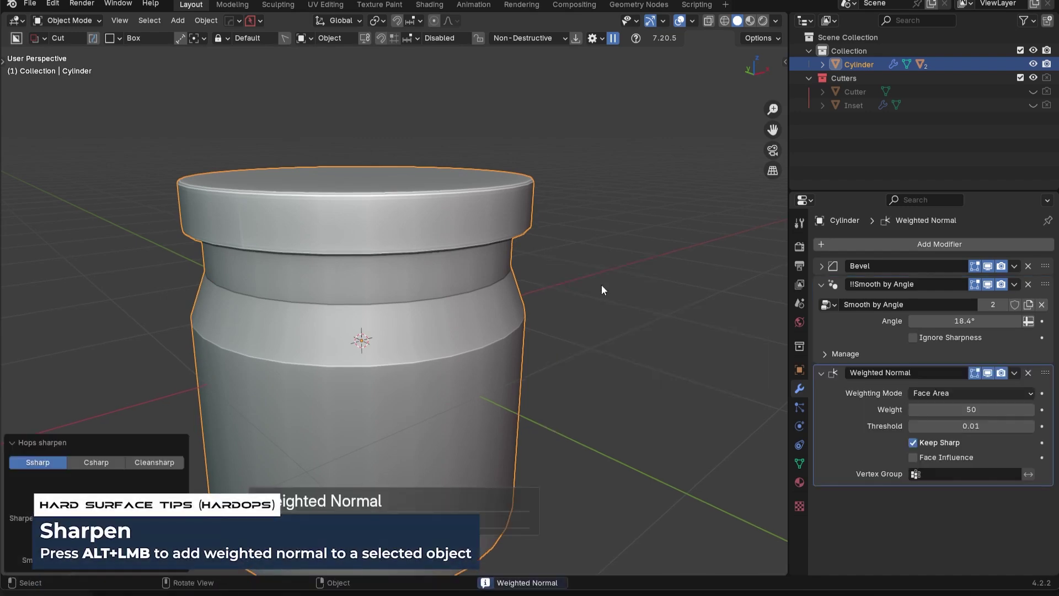
middle_drag(601, 285, 597, 383)
Undo back to the unbeveled cylinder and review the Recalculate (Resharp) variant of HardOps Sharpen
key(ctrl+z)
key(q)
alt+click(666, 275)
scroll(616, 371, down, 3)
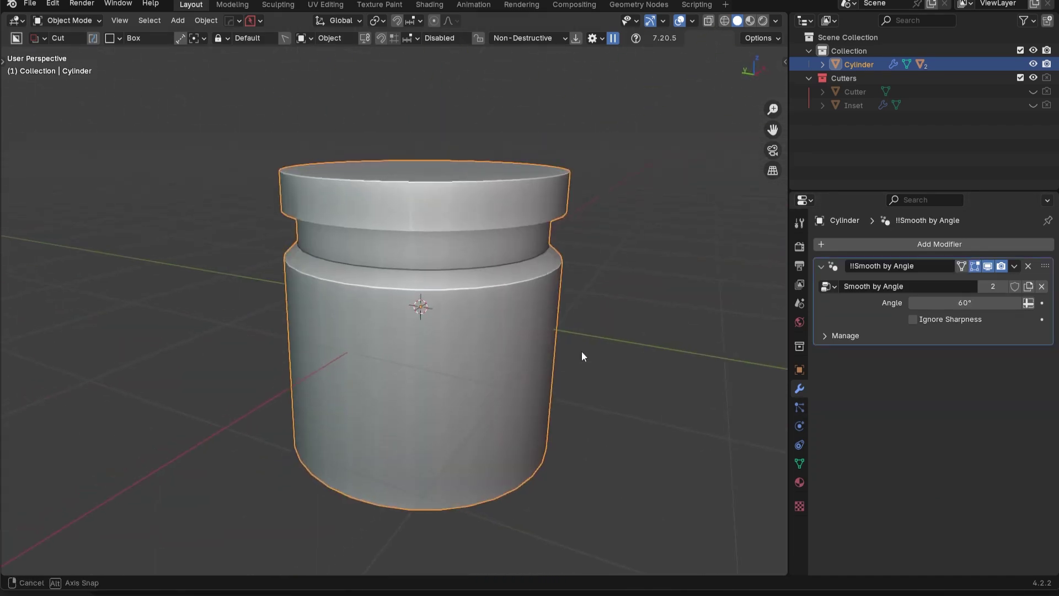
key(q)
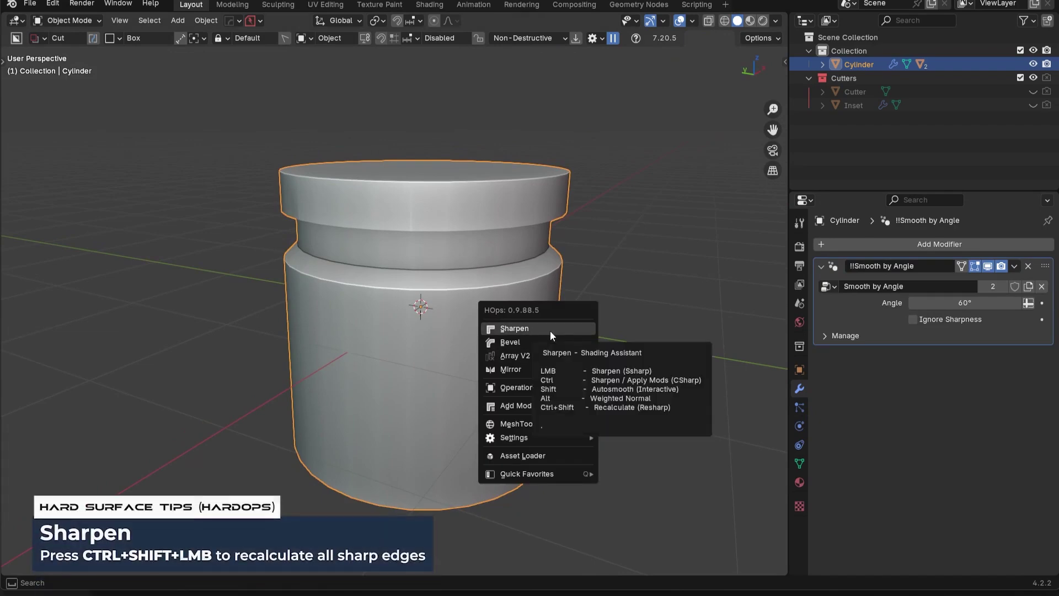
ctrl+shift+click(551, 330)
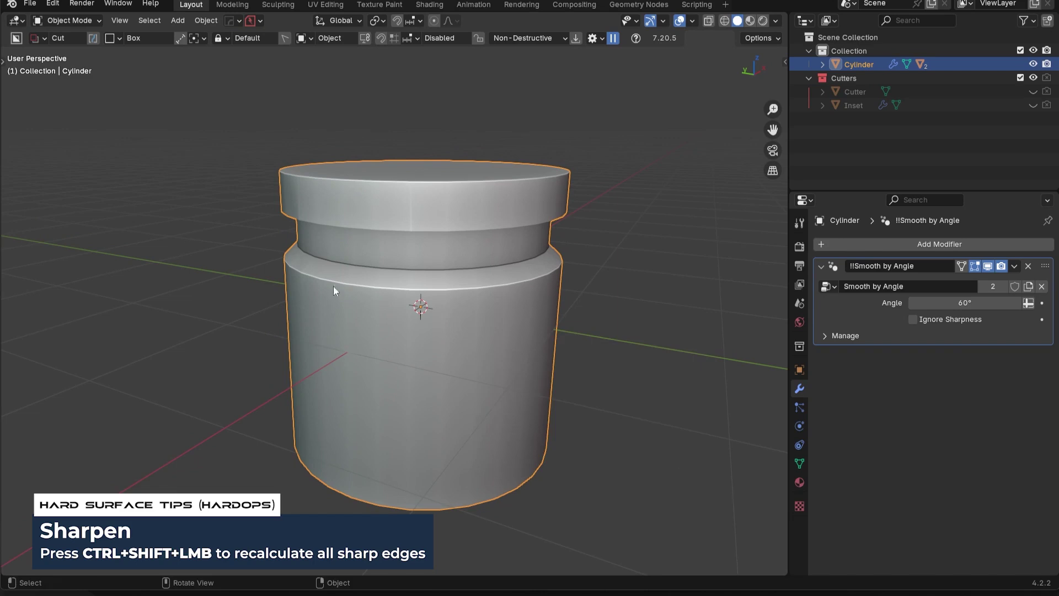
In Edit Mode, select the outer edge loop of the sloped shoulder below the groove and lower it about 0.2558 m along global Z
scroll(389, 354, up, 3)
scroll(430, 315, down, 4)
key(Tab)
scroll(426, 349, up, 5)
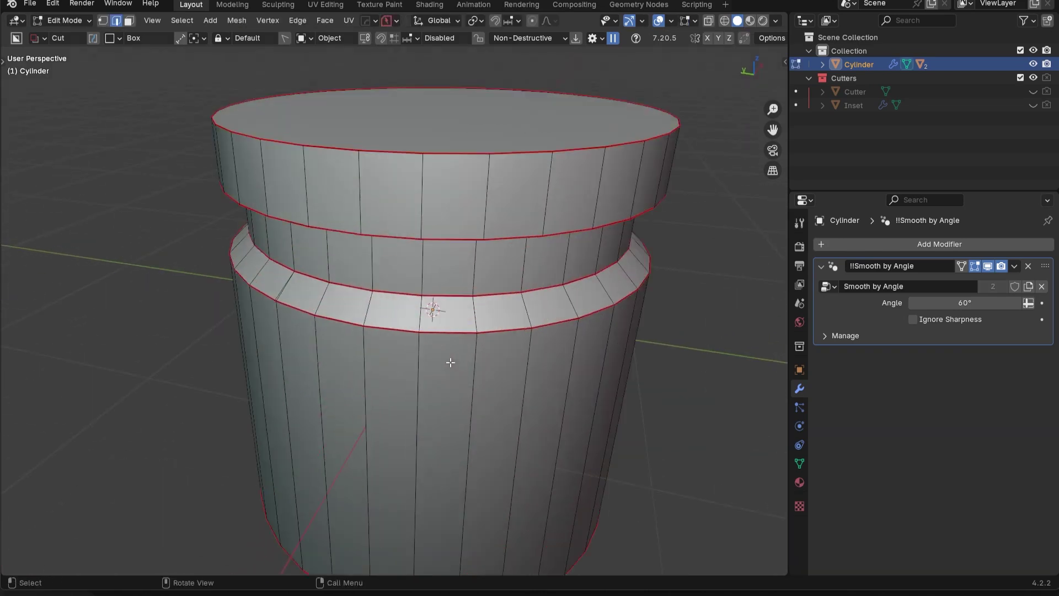
middle_drag(290, 317, 309, 325)
scroll(449, 314, up, 3)
middle_drag(450, 387, 395, 329)
middle_drag(679, 369, 459, 322)
scroll(458, 322, down, 3)
alt+click(420, 311)
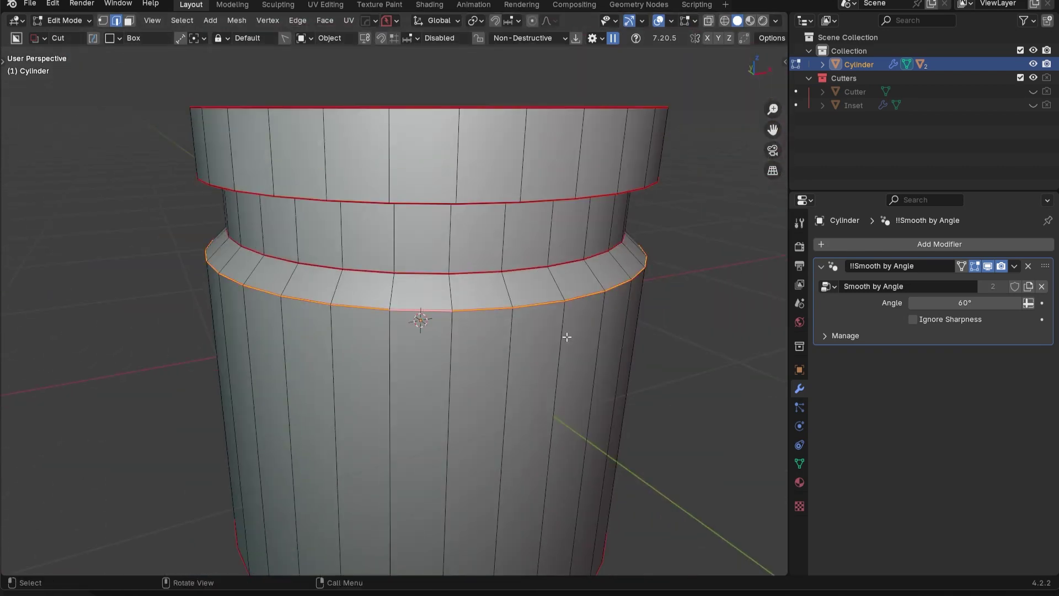
key(g)
key(z)
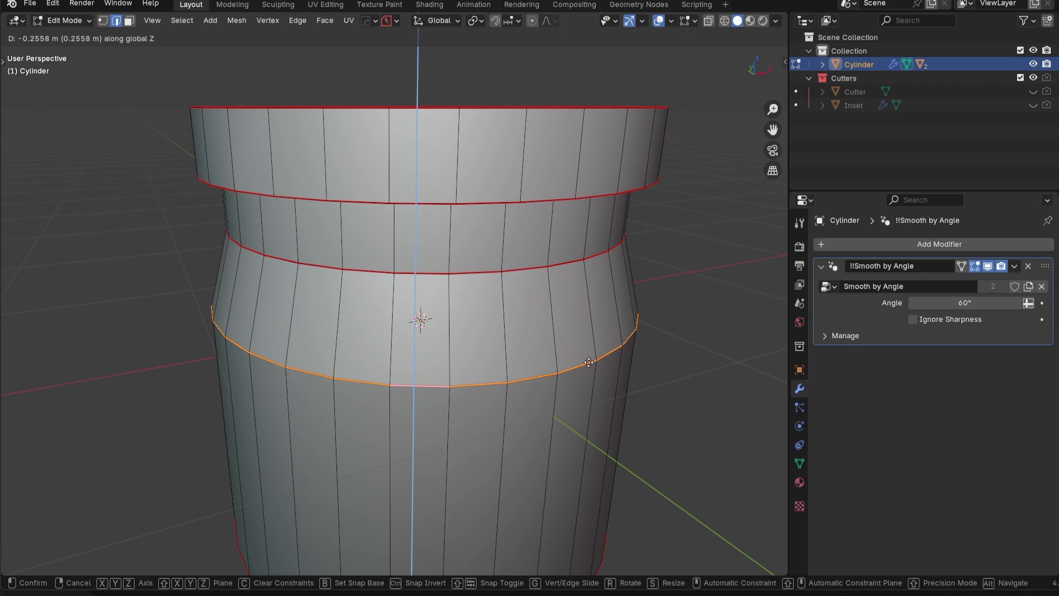
click(588, 362)
Review the lowered loop's shading in Object Mode and the edge commands for marking and clearing sharps
scroll(561, 395, down, 3)
key(ctrl+Tab)
click(453, 210)
middle_drag(479, 393, 506, 367)
key(Tab)
key(ctrl+e)
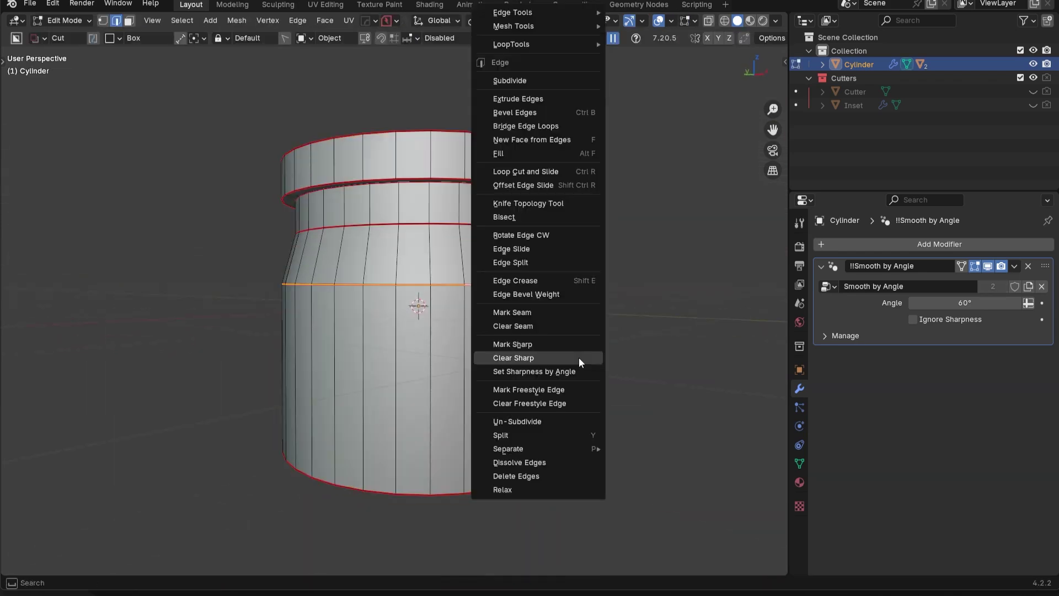
click(578, 358)
key(Tab)
key(Tab)
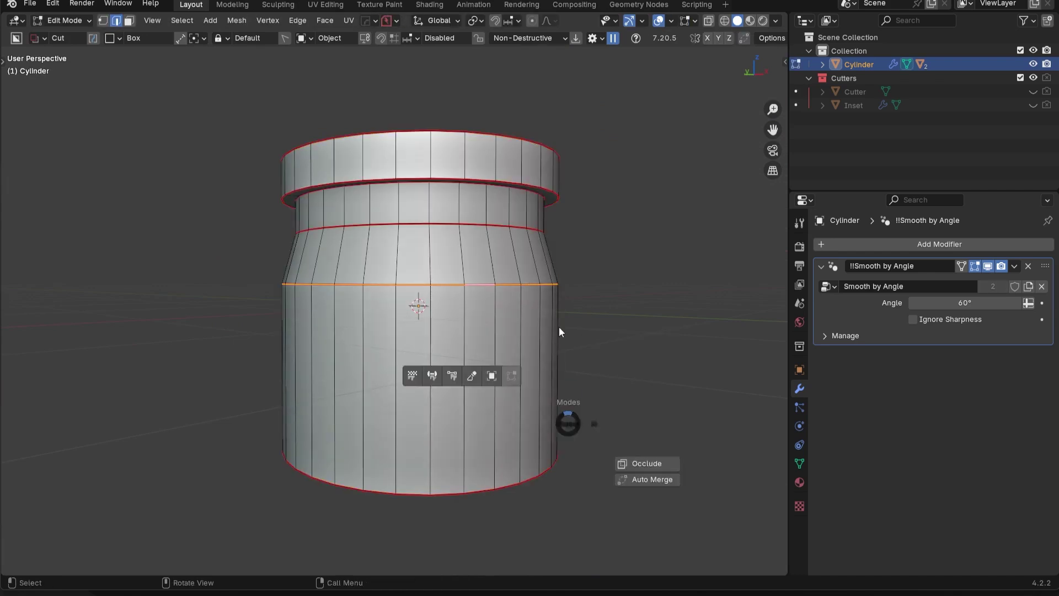
key(ctrl+Tab)
click(525, 211)
middle_drag(525, 210, 547, 302)
Run HardOps Sharpen (Ssharp) on the reshaped cylinder with 30° sharpness, 60° smooth angle and Additive Mode on
key(q)
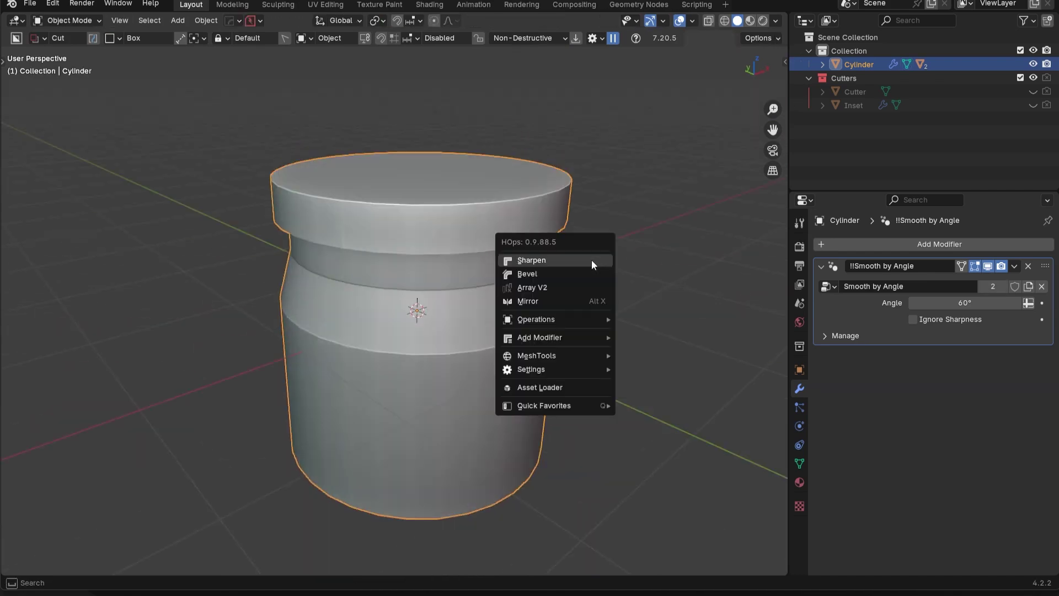
click(592, 263)
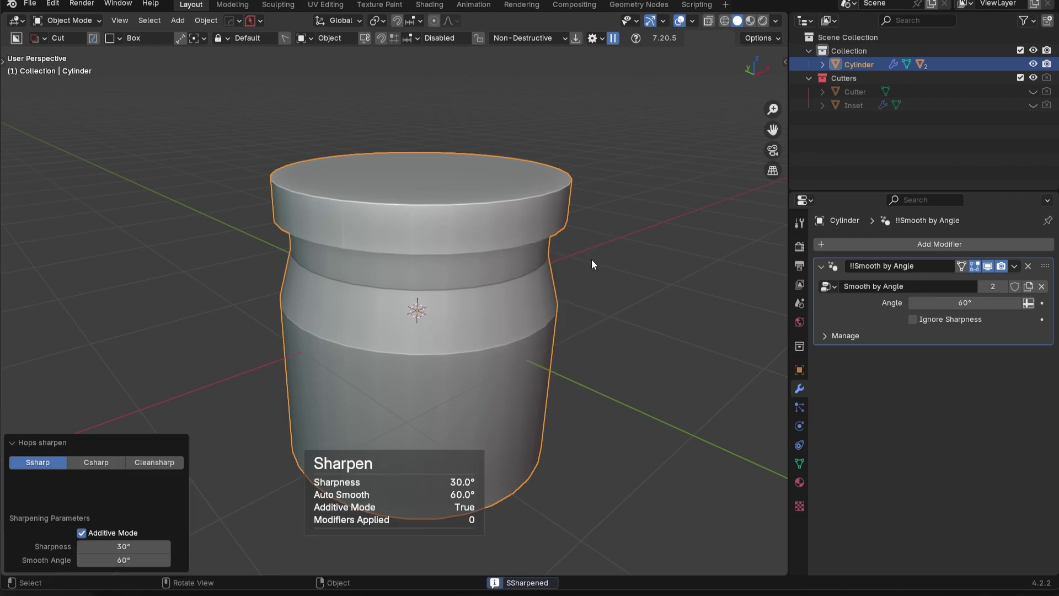
middle_drag(591, 259, 555, 271)
Recalculate the cylinder's sharp edges with the Resharp variant of HardOps Sharpen and inspect the shading from several sides
key(q)
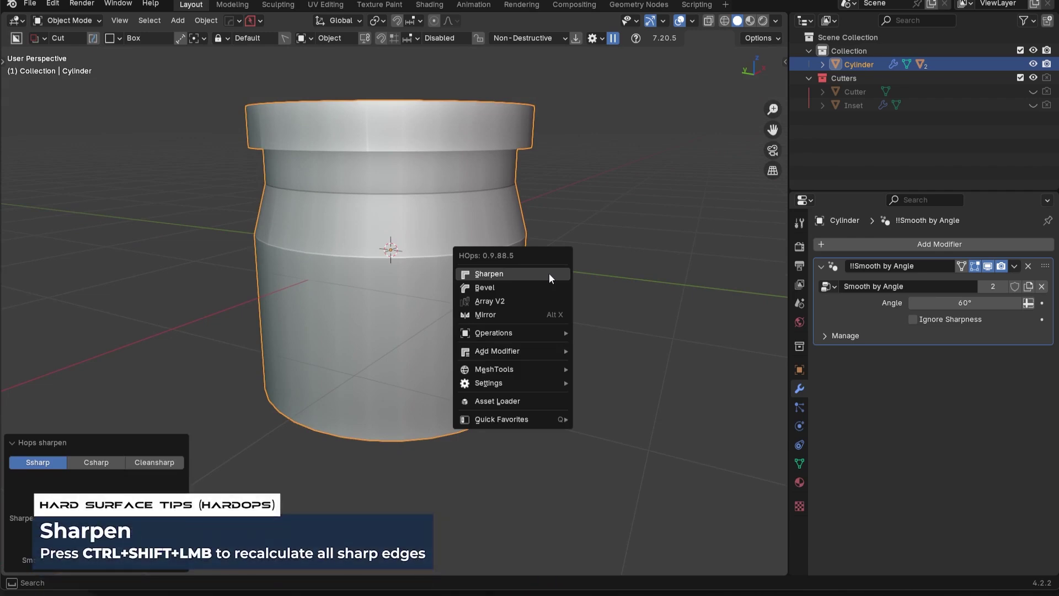
ctrl+shift+click(548, 273)
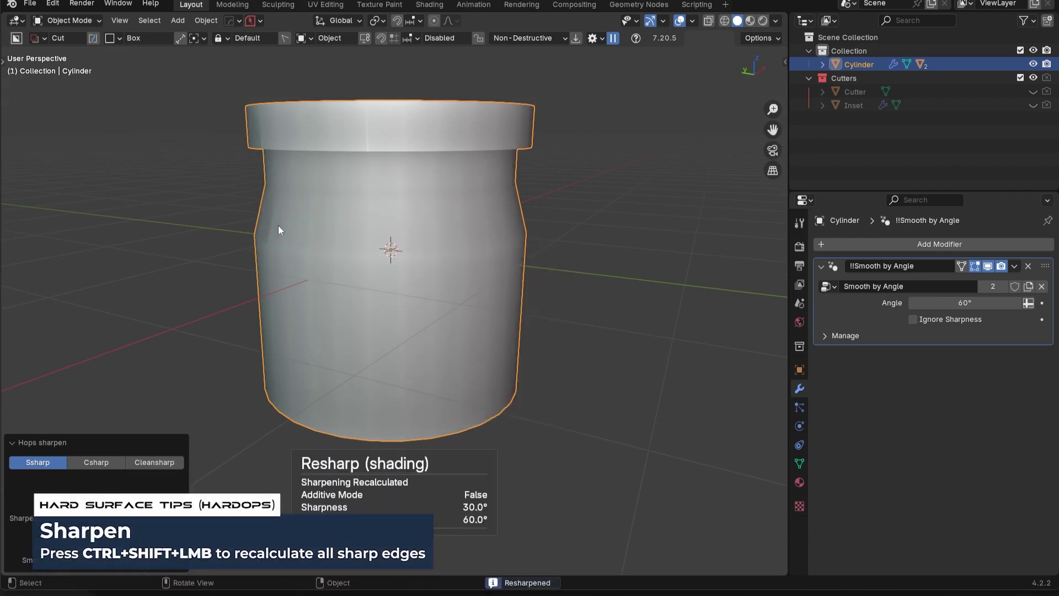
middle_drag(346, 273, 585, 249)
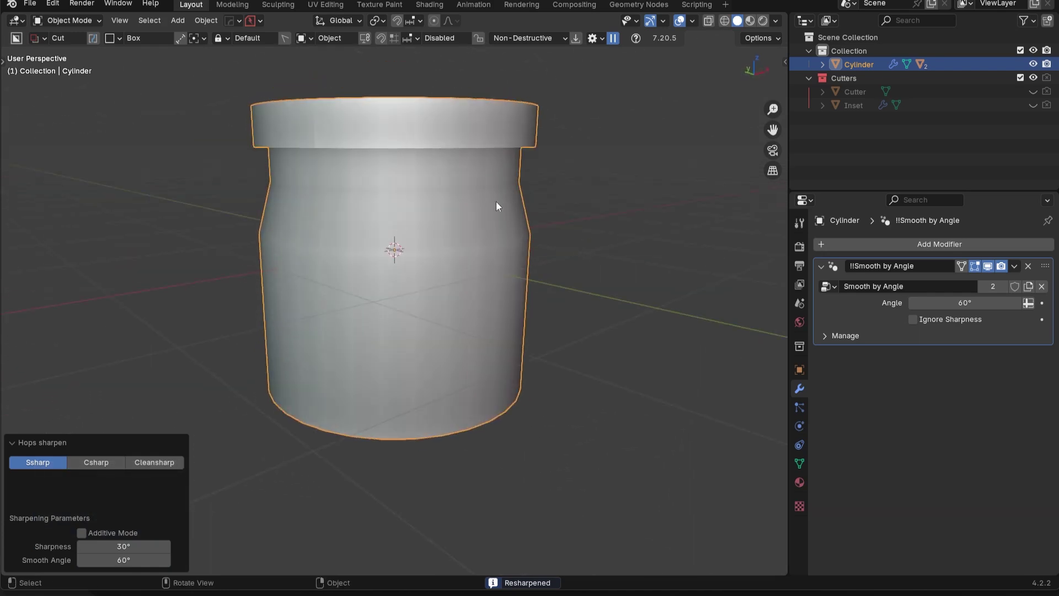
key(ctrl+z)
key(ctrl+z)
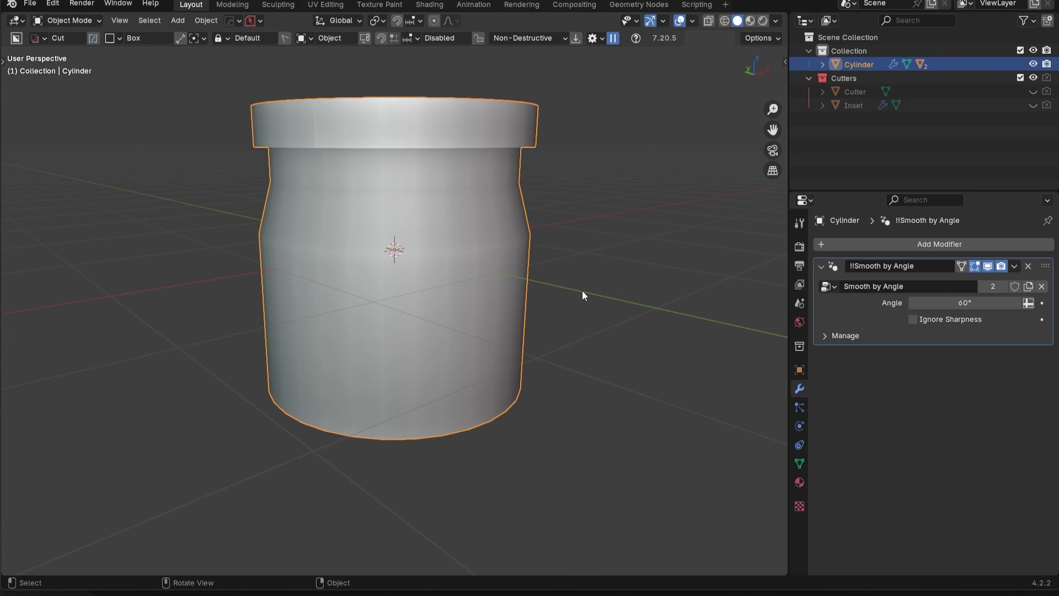
middle_drag(404, 314, 453, 306)
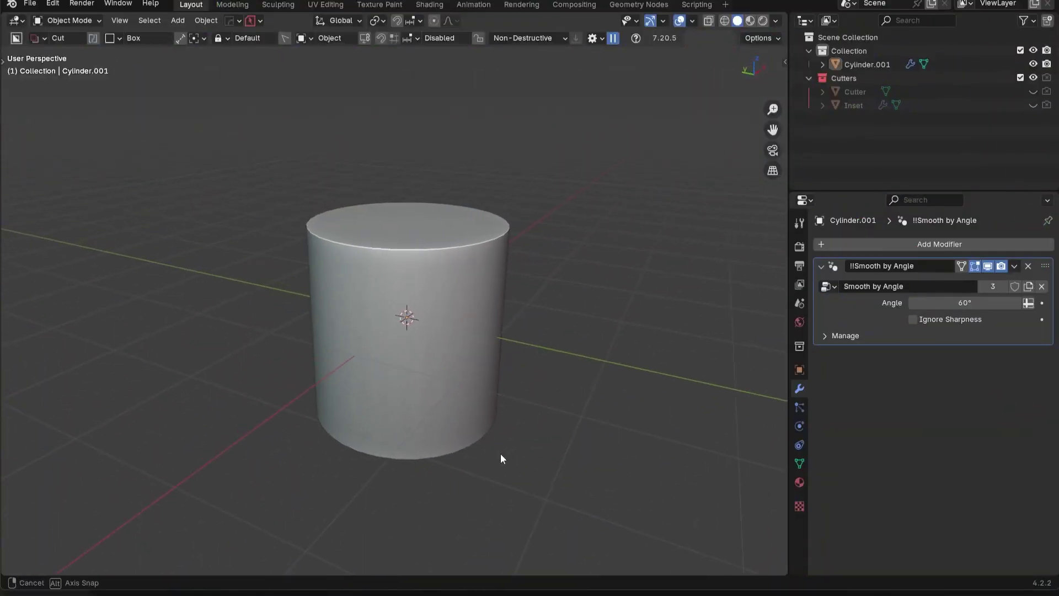
Sharpen the plain new cylinder with Ssharp at 30° and check its rim edge marks in Edit Mode
click(472, 270)
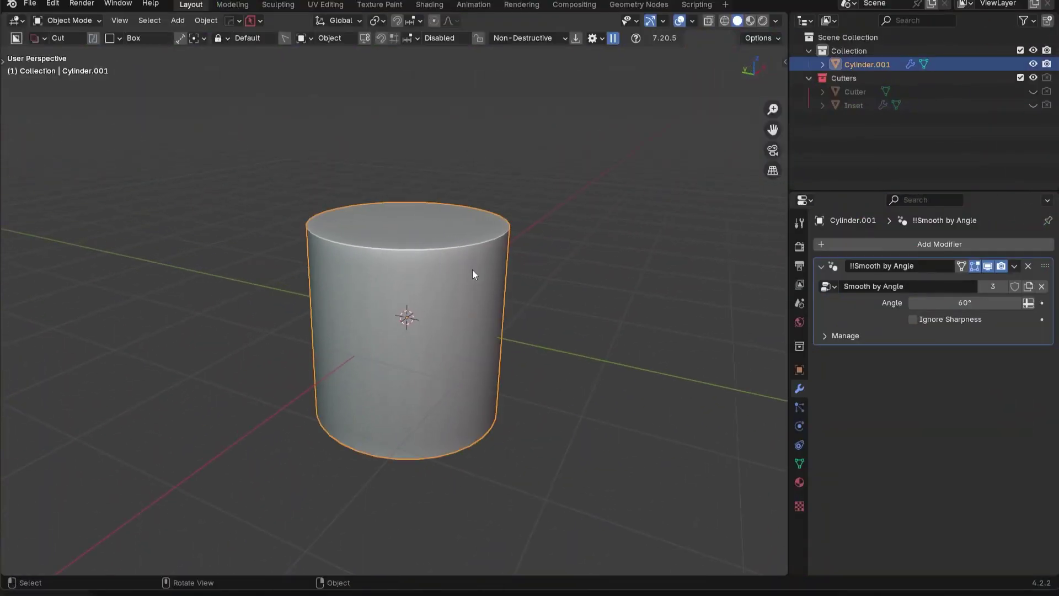
key(q)
click(472, 270)
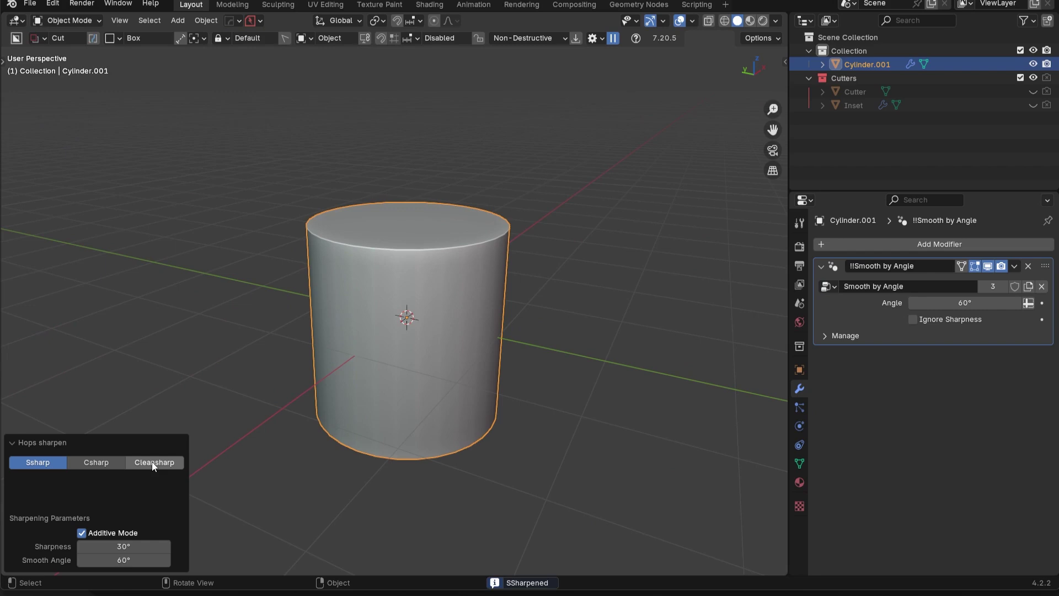
key(Tab)
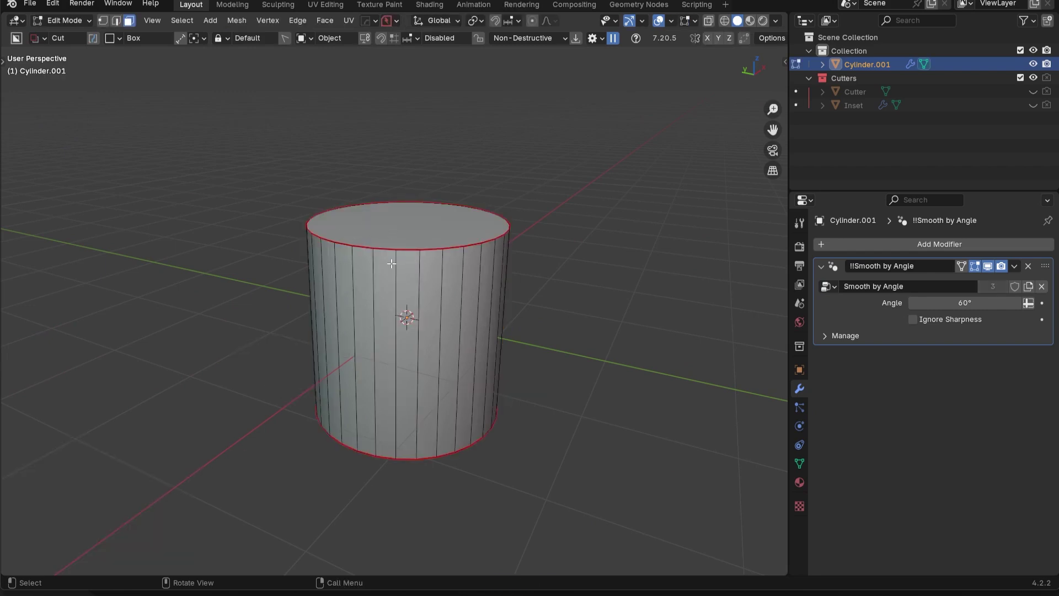
key(Tab)
Run HardOps Sharpen in Cleansharp mode on the plain cylinder and inspect its edges in Edit Mode
key(q)
click(552, 284)
click(163, 464)
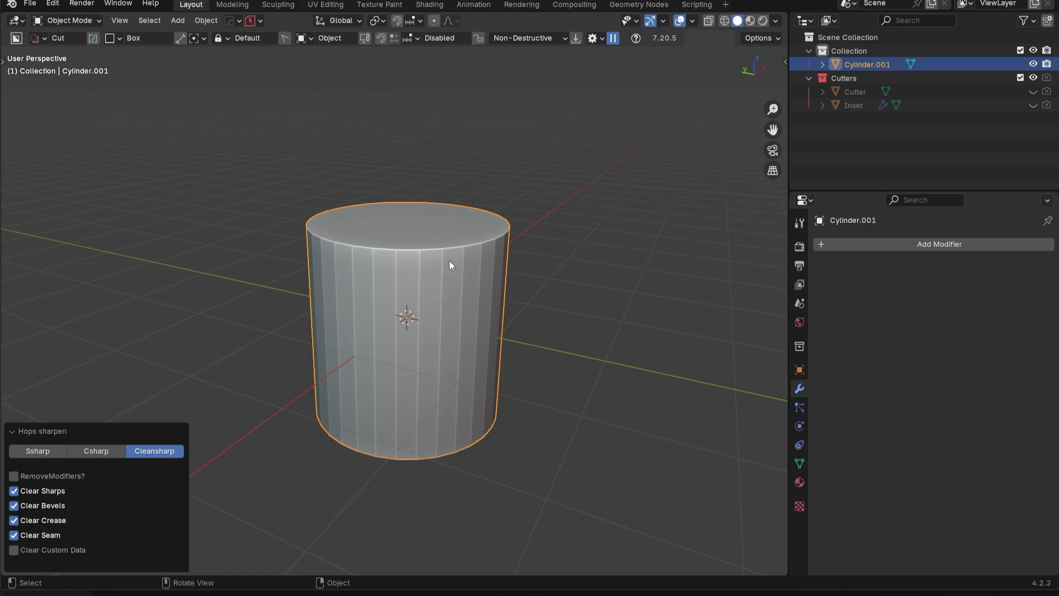
key(Tab)
key(alt+a)
middle_drag(478, 314, 345, 295)
middle_drag(467, 338, 485, 355)
key(Tab)
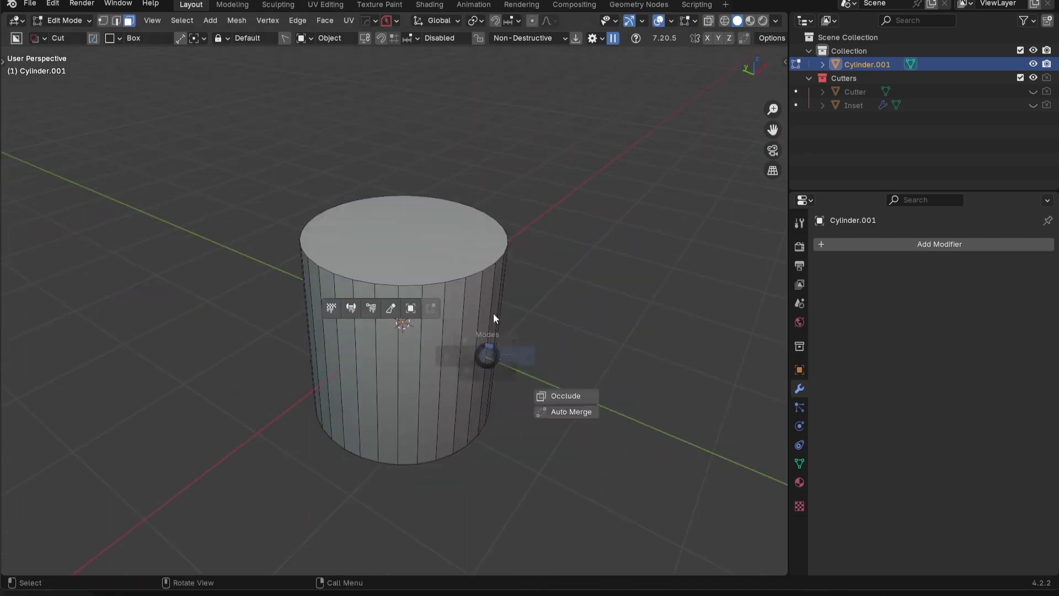
click(488, 208)
Run Sharpen on the cleaned cylinder, switch the operation to Cleansharp, and review its clearing options
middle_drag(524, 298, 538, 290)
key(q)
click(537, 290)
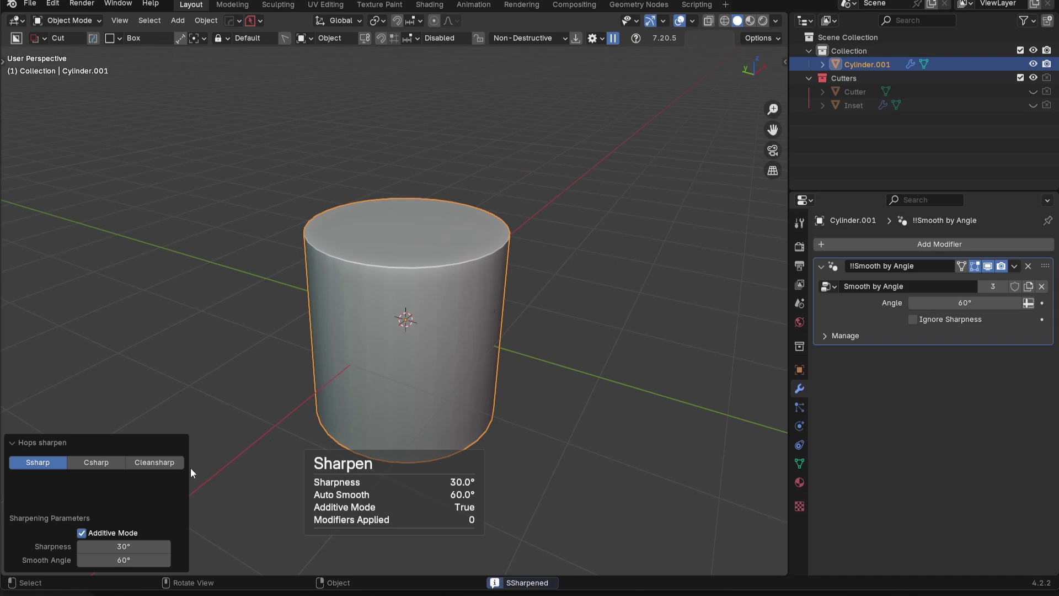
click(159, 463)
middle_drag(462, 346, 425, 381)
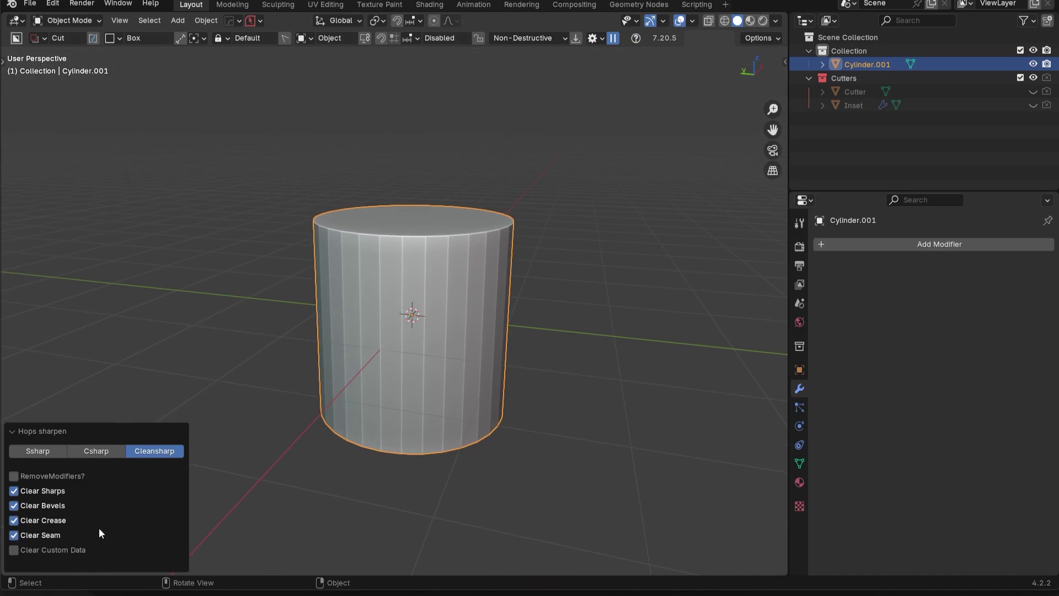
middle_drag(576, 254, 556, 282)
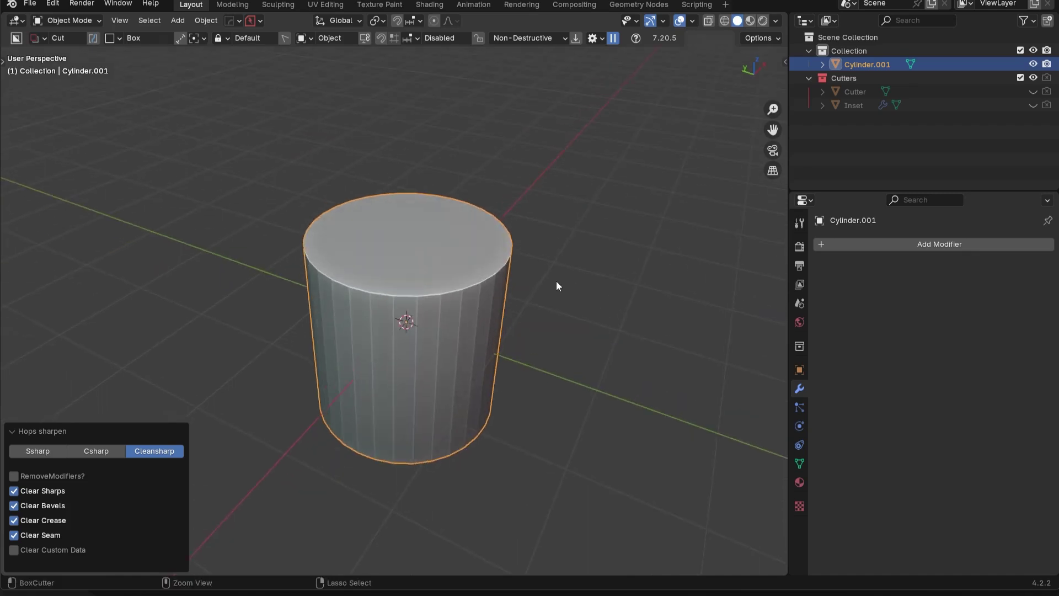
Undo the last Sharpen operations, reapply Ssharp at 30° to the cylinder, and check its edge marks in Edit Mode
key(ctrl+z)
key(ctrl+z)
key(Tab)
key(q)
click(552, 292)
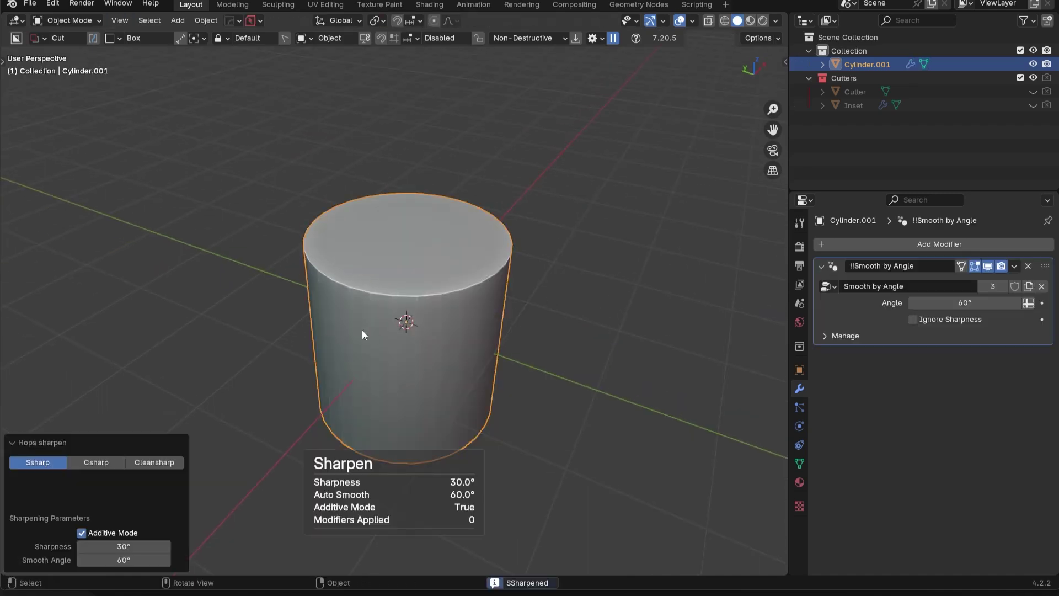
key(Tab)
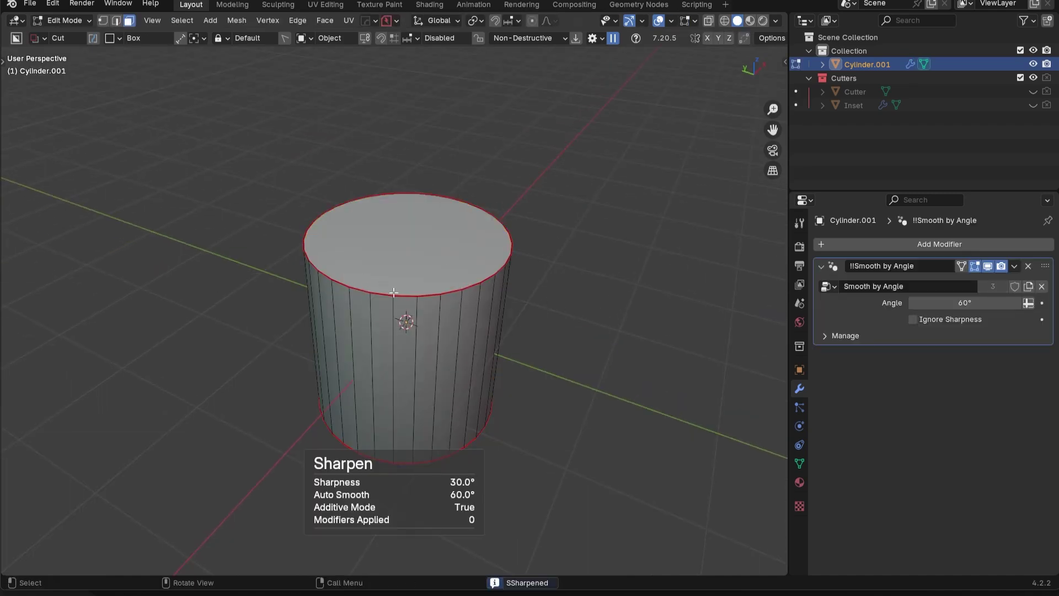
key(Tab)
Clean the cylinder's marks with Cleansharp, toggle its Clear Seam option, and check the edges in Edit Mode
key(q)
click(531, 274)
click(158, 451)
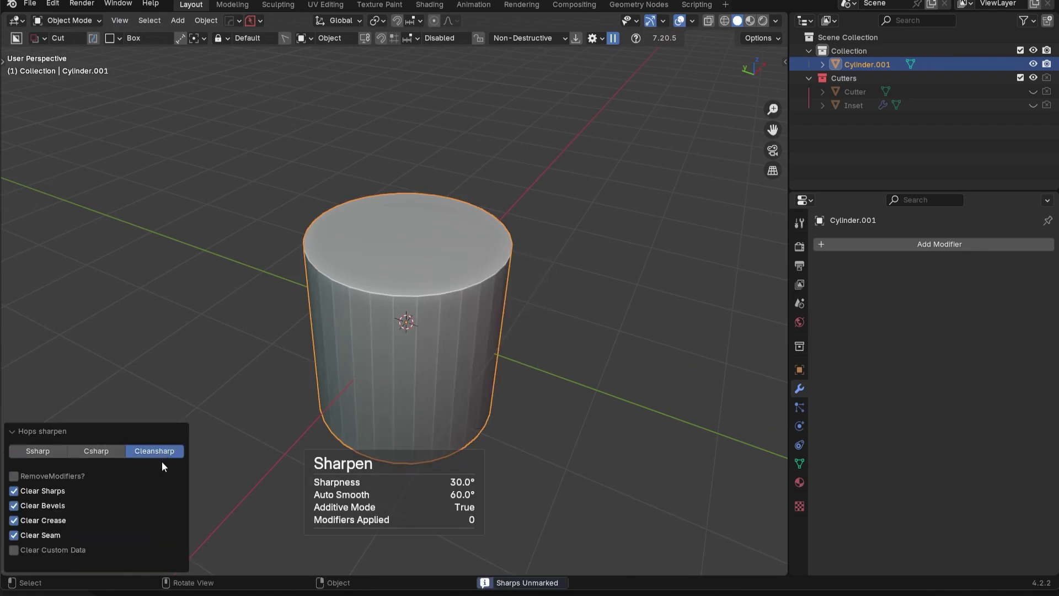
click(13, 535)
middle_drag(430, 359, 532, 329)
key(Tab)
key(alt+a)
key(Tab)
middle_drag(527, 276, 514, 328)
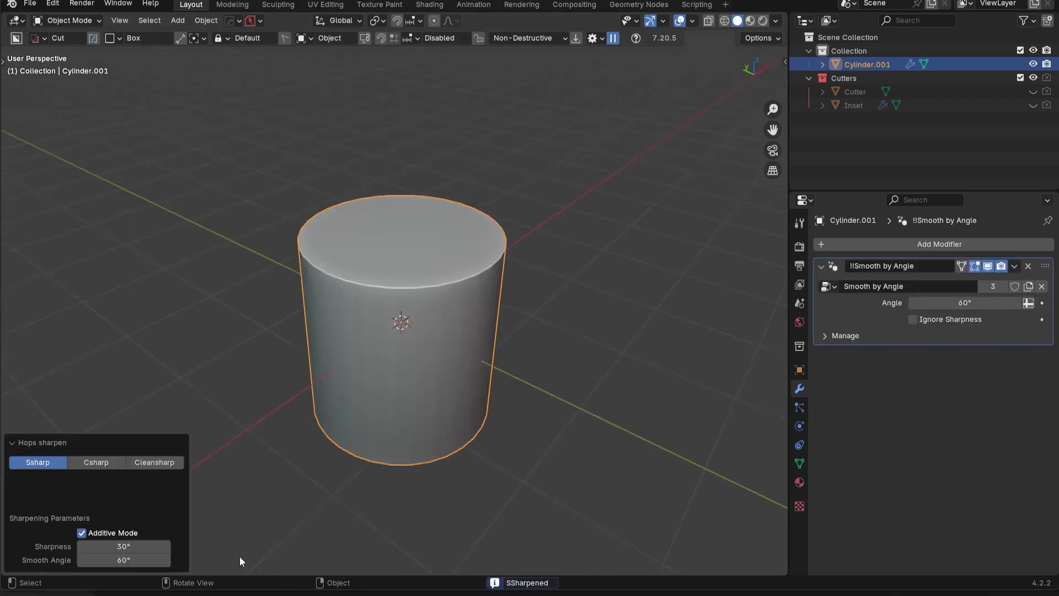
Select the sharpened cylinder's top face in Edit Mode and review the Sharpening / Shading mark defaults in HOps Helper
middle_drag(486, 359, 494, 349)
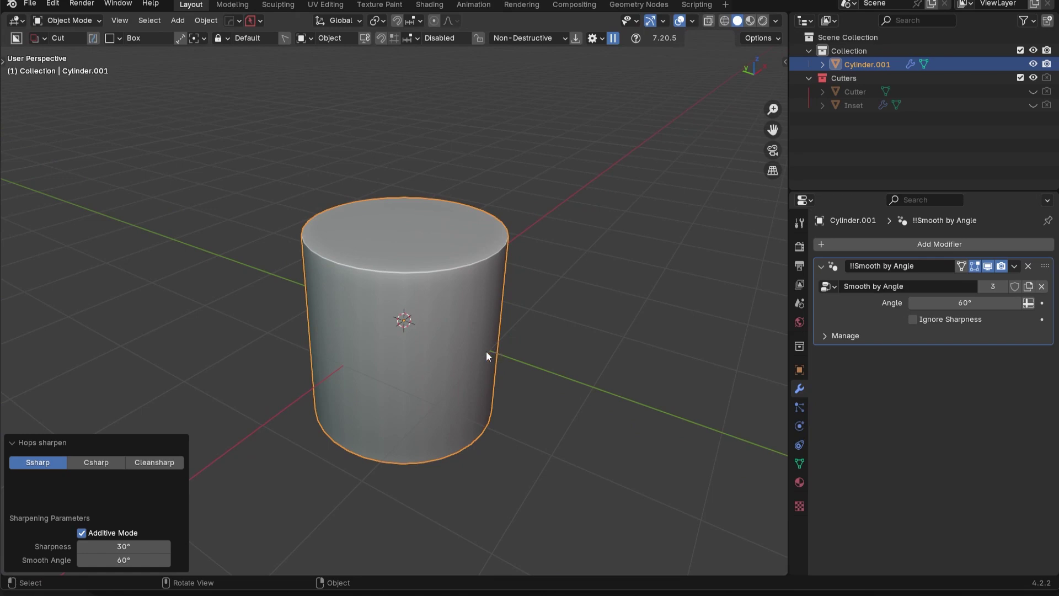
key(Tab)
click(415, 258)
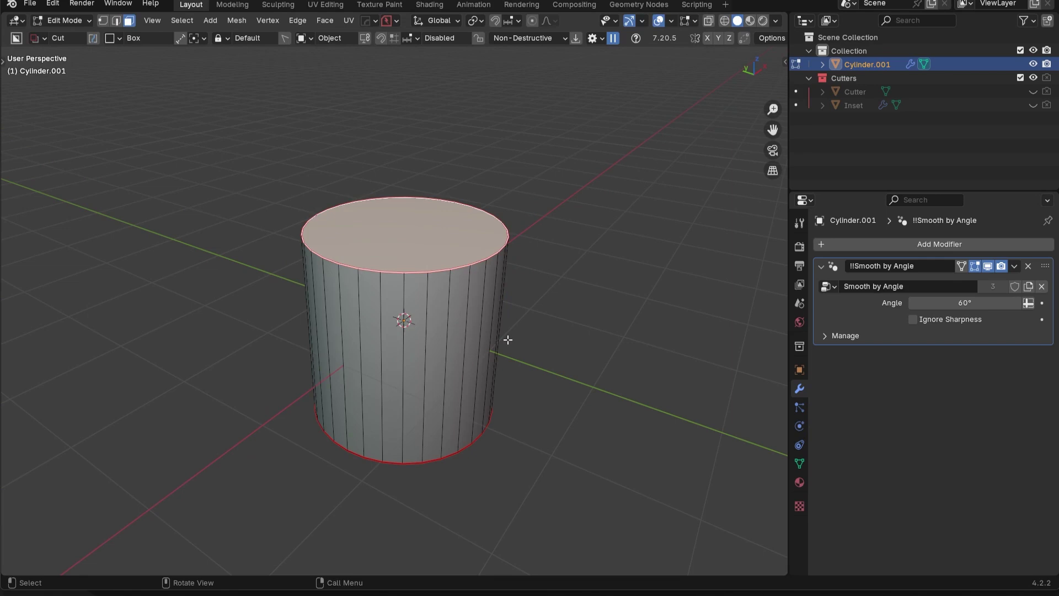
middle_drag(507, 338, 437, 221)
middle_drag(477, 294, 532, 333)
key(ctrl+grave)
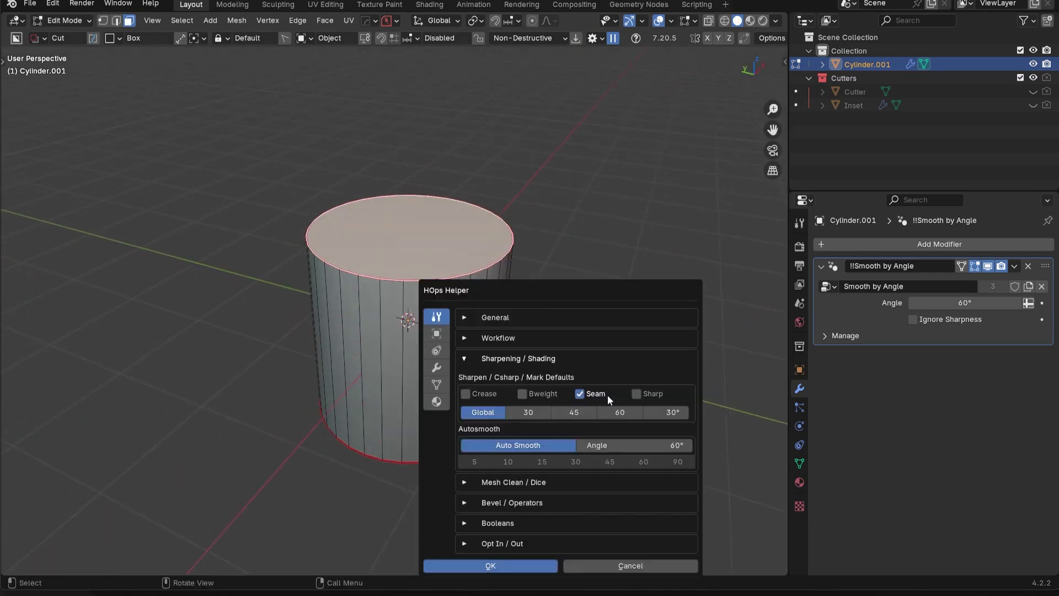
click(503, 253)
Toggle the HardOps Mark on pairs of adjacent edges along the front of the cylinder's top rim
scroll(516, 296, up, 4)
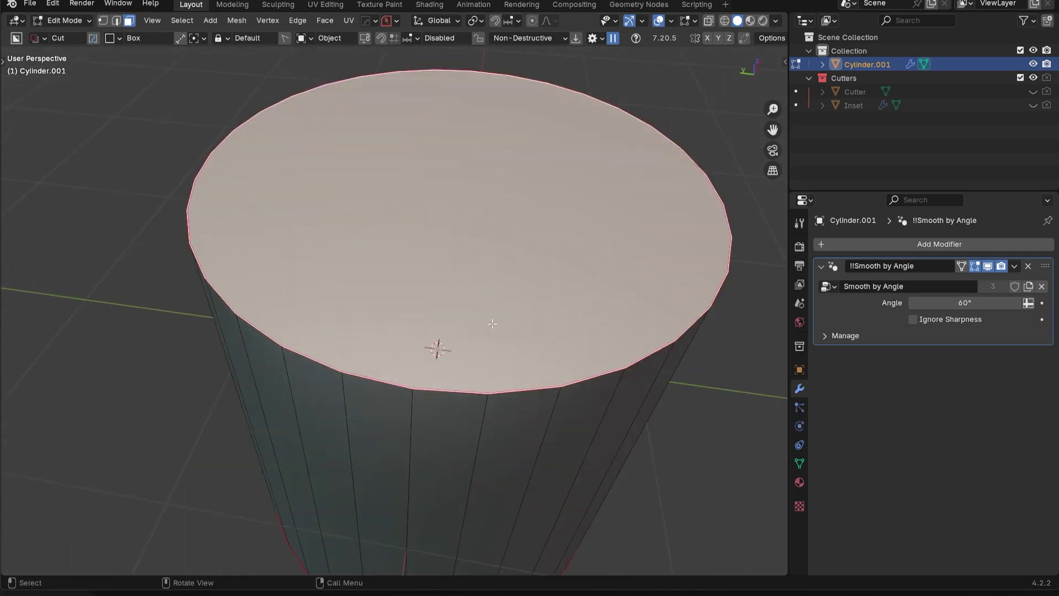
scroll(386, 265, down, 1)
key(2)
click(347, 263)
shift+click(412, 267)
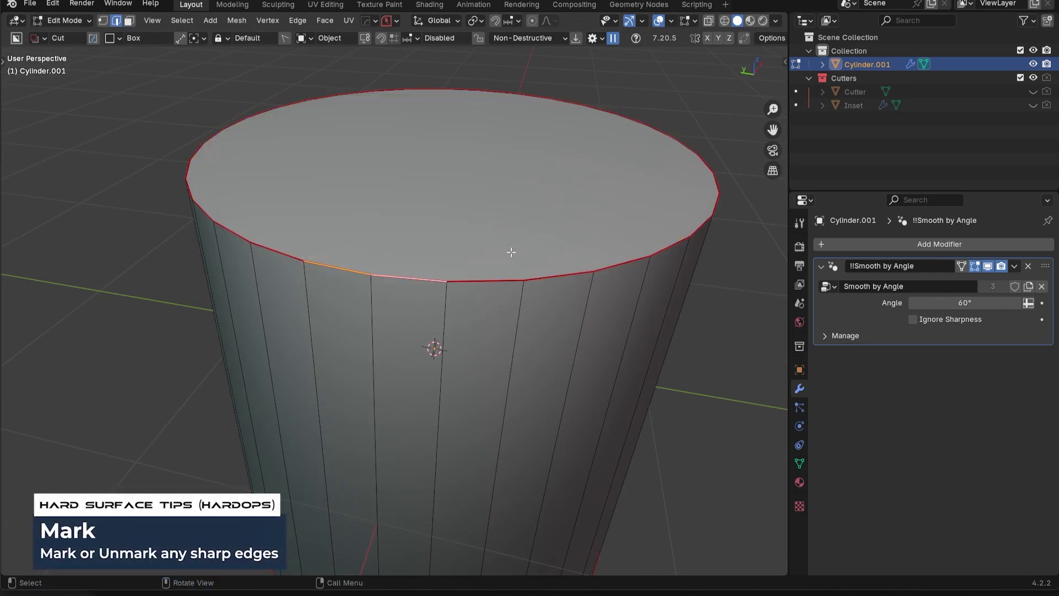
key(q)
click(511, 250)
click(478, 281)
shift+click(557, 276)
key(q)
click(559, 277)
Select the cylinder's top face, unmark its surrounding edges with HardOps Mark, and check the shading in Object Mode
key(3)
click(491, 203)
key(q)
click(493, 203)
scroll(469, 436, down, 5)
mouse_move(469, 436)
middle_down()
mouse_move(462, 291)
mouse_move(480, 392)
mouse_move(463, 447)
middle_up()
key(Tab)
key(Tab)
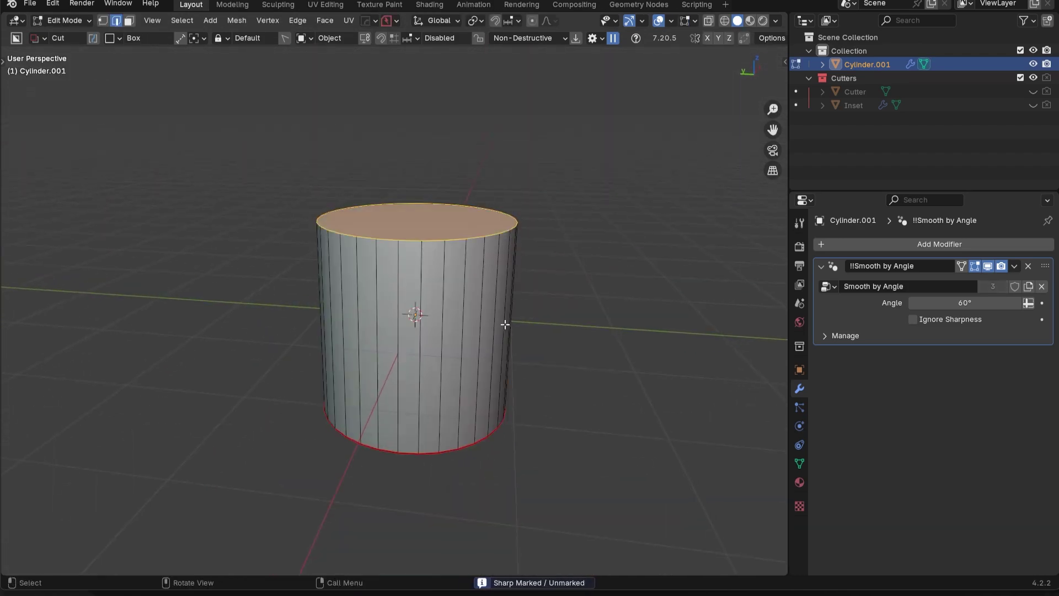
Bevel the cylinder's top rim with one segment and an offset of about 0.31 m, and check the shading
key(ctrl+b)
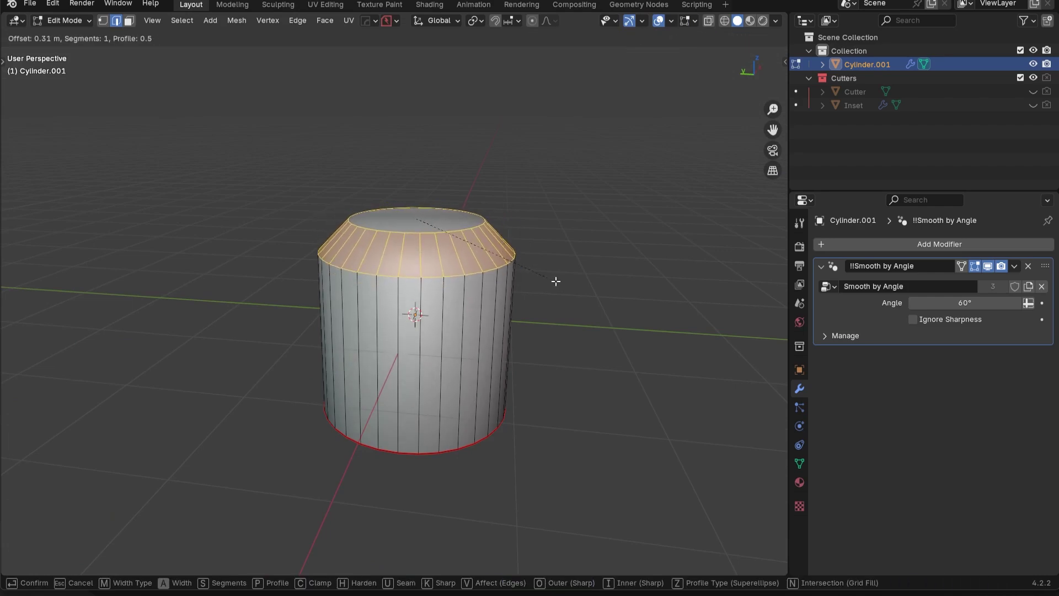
click(559, 281)
key(Tab)
key(Tab)
Select the bevel's lower edge loop, apply HardOps Mark to it, and check the shading in Object Mode
click(482, 364)
alt+click(399, 288)
right_click(587, 255)
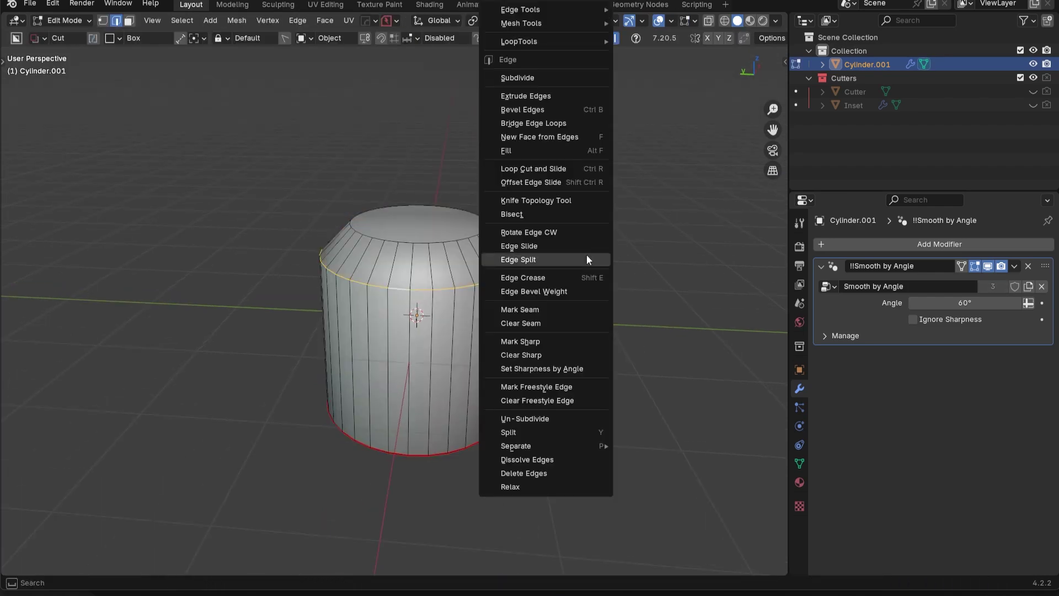
key(ctrl+e)
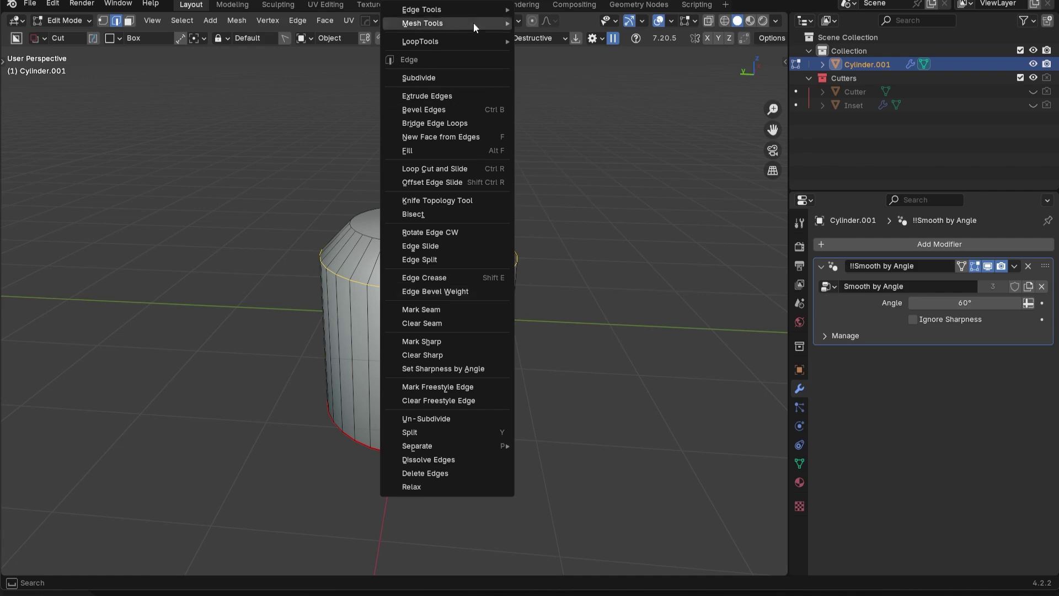
key(ctrl+e)
click(542, 272)
scroll(542, 272, up, 6)
key(Tab)
scroll(458, 284, down, 6)
key(Tab)
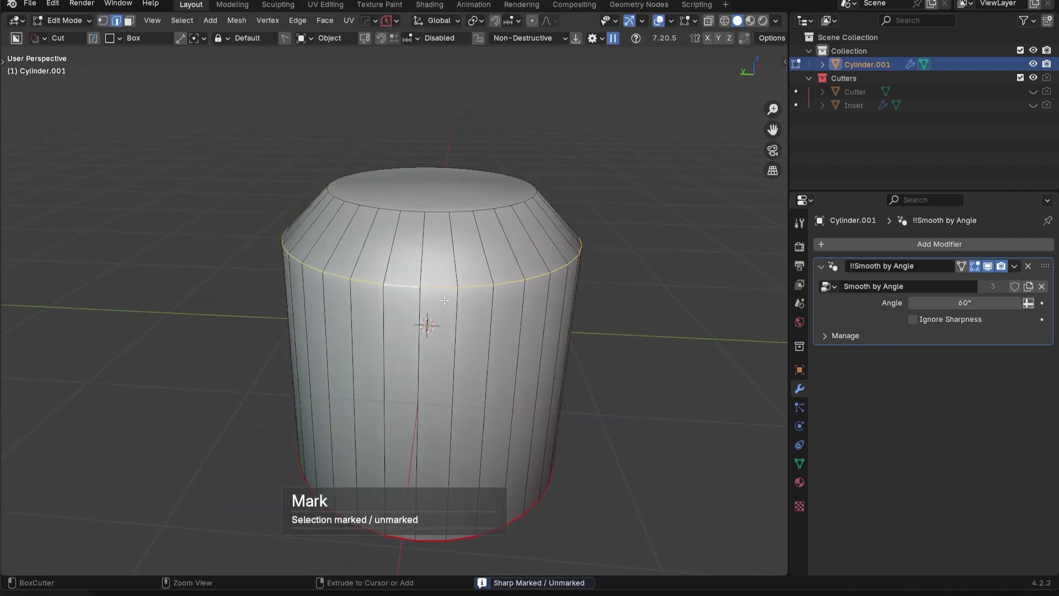
Enable Sharp alongside Seam in the mark defaults, mark the bevel's lower edge loop again, and check the shading
key(ctrl+grave)
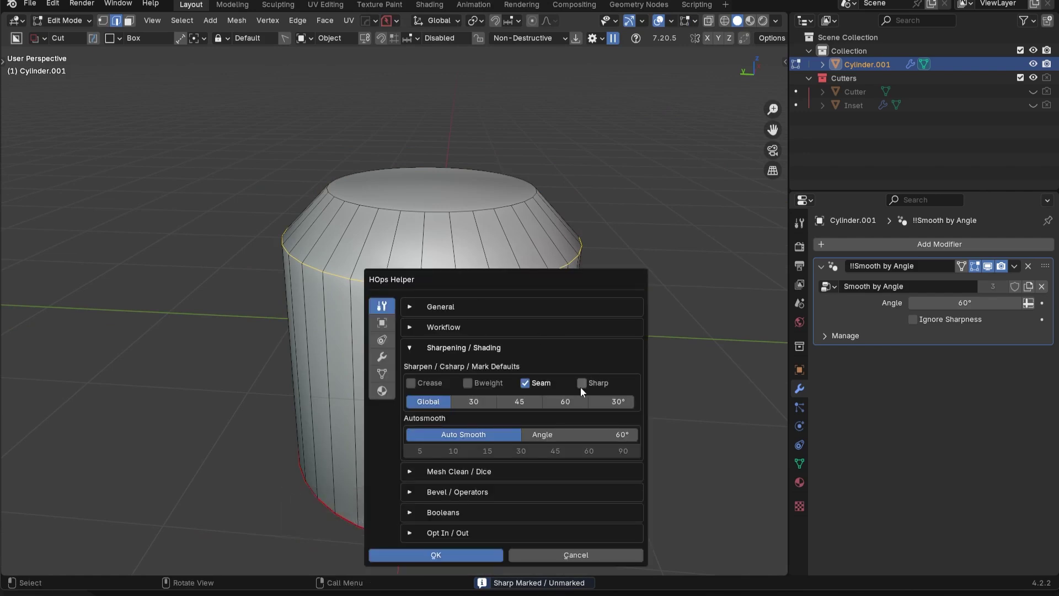
key(shift+q)
click(581, 252)
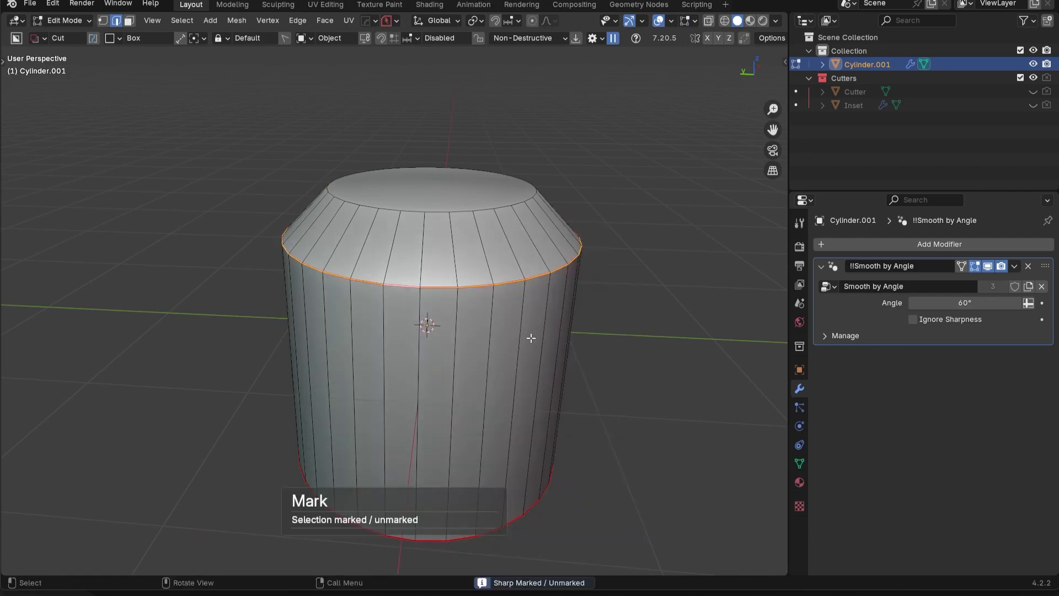
key(Tab)
middle_drag(420, 216, 478, 205)
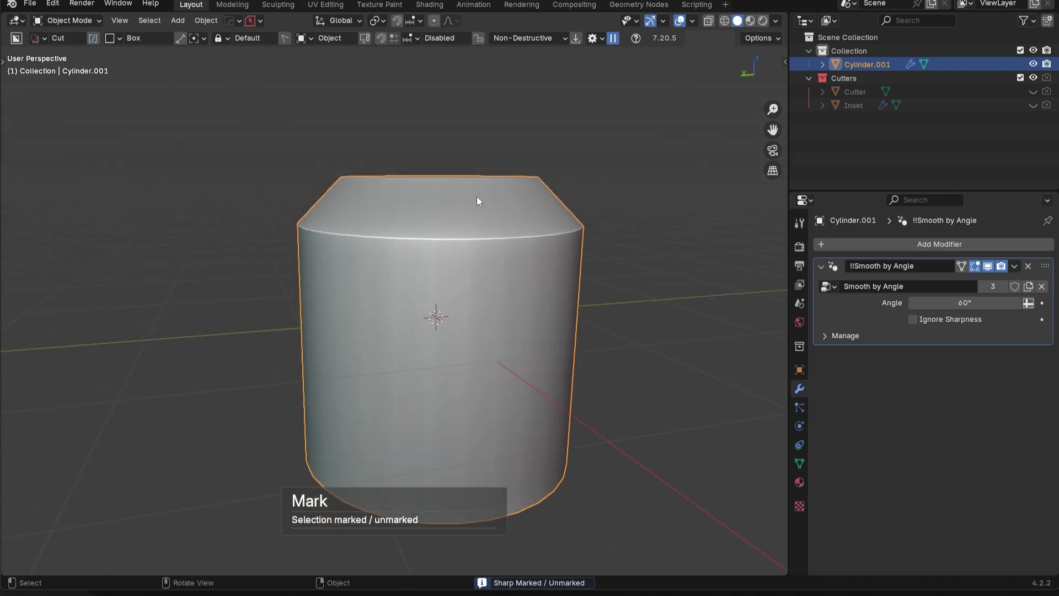
key(Tab)
click(527, 301)
key(q)
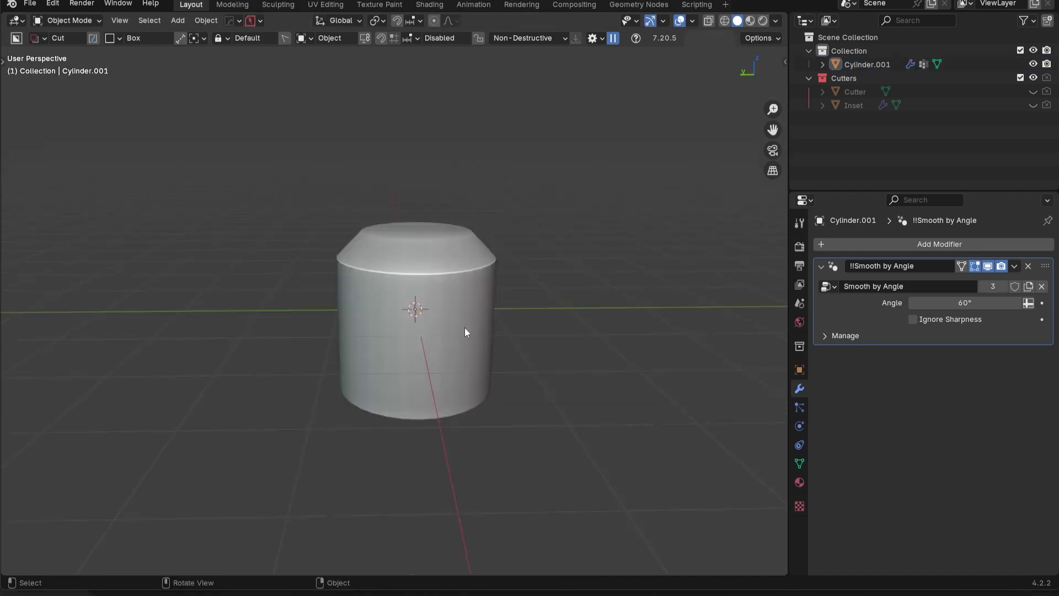
Sharpen the bevelled cylinder with Ssharp at 30° sharpness and a 60° smooth angle, and inspect the shading
middle_drag(465, 326, 463, 353)
click(469, 246)
middle_drag(469, 247, 527, 233)
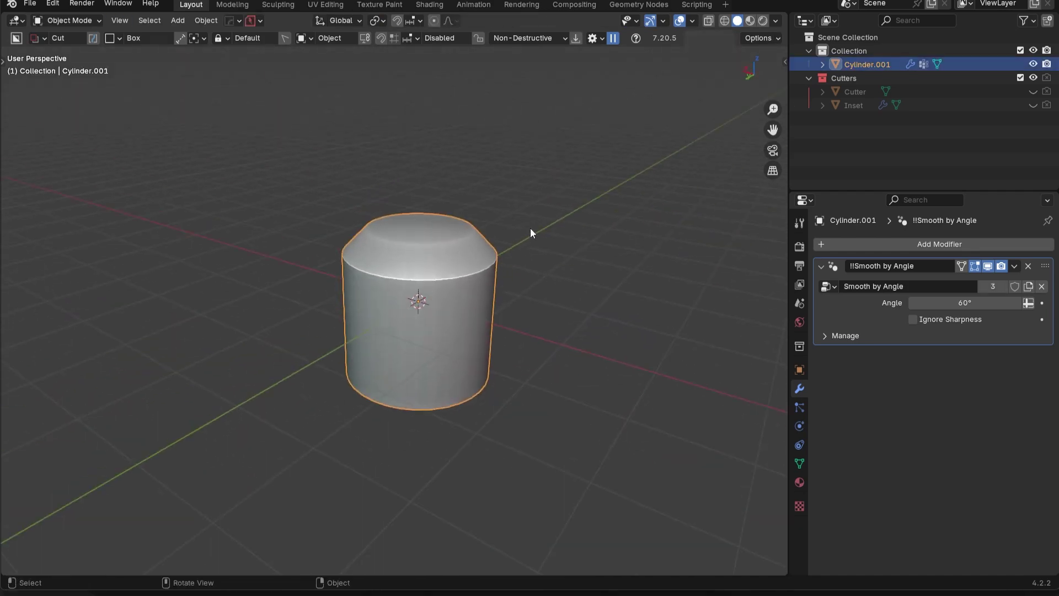
key(q)
click(531, 228)
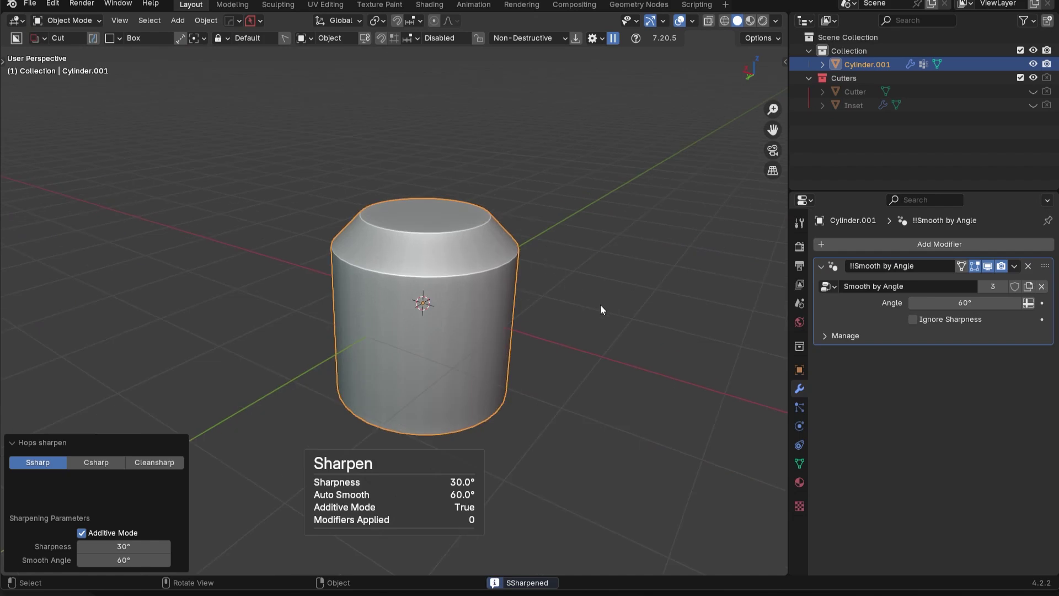
shift+middle_drag(597, 308, 548, 291)
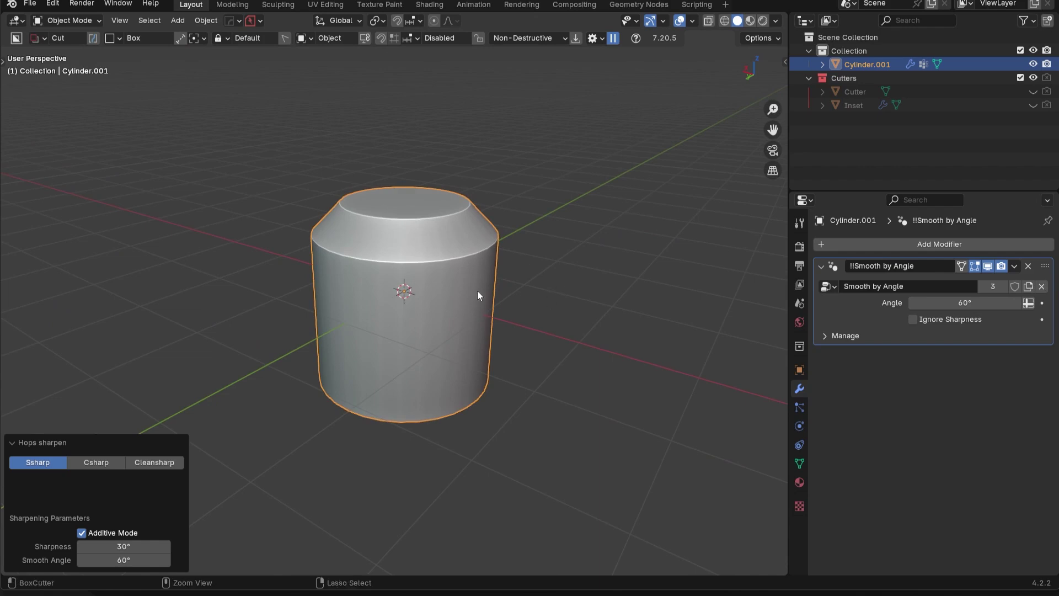
Undo the last Sharpen and run Ssharp again on the bevelled cylinder at 30° sharpness
key(ctrl+z)
key(q)
click(419, 241)
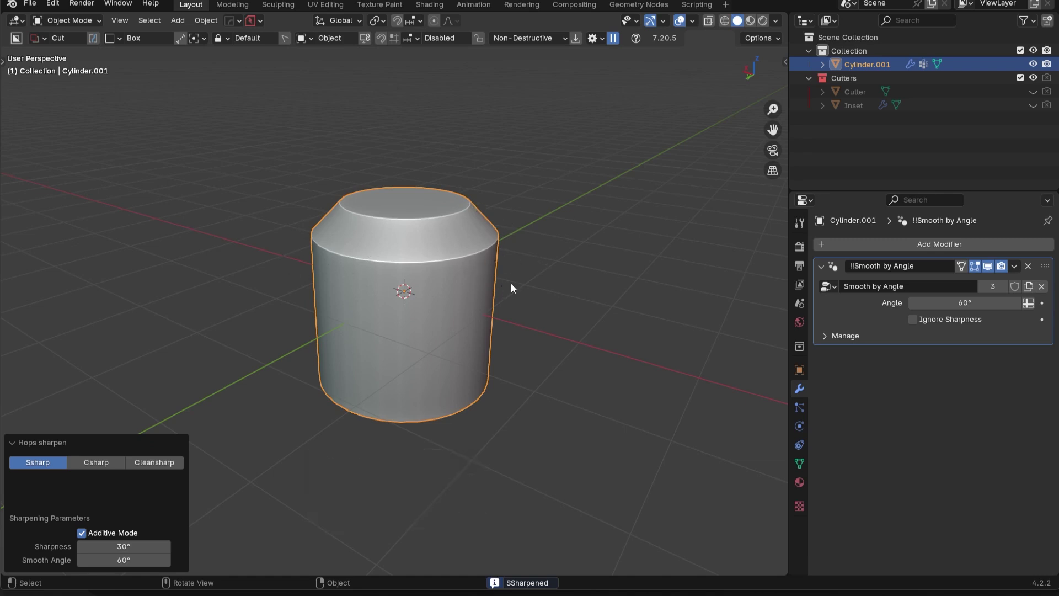
Deselect the cylinder and review the Sharpening / Shading mark defaults in HOps Helper
middle_drag(511, 283, 507, 282)
click(617, 290)
key(ctrl+grave)
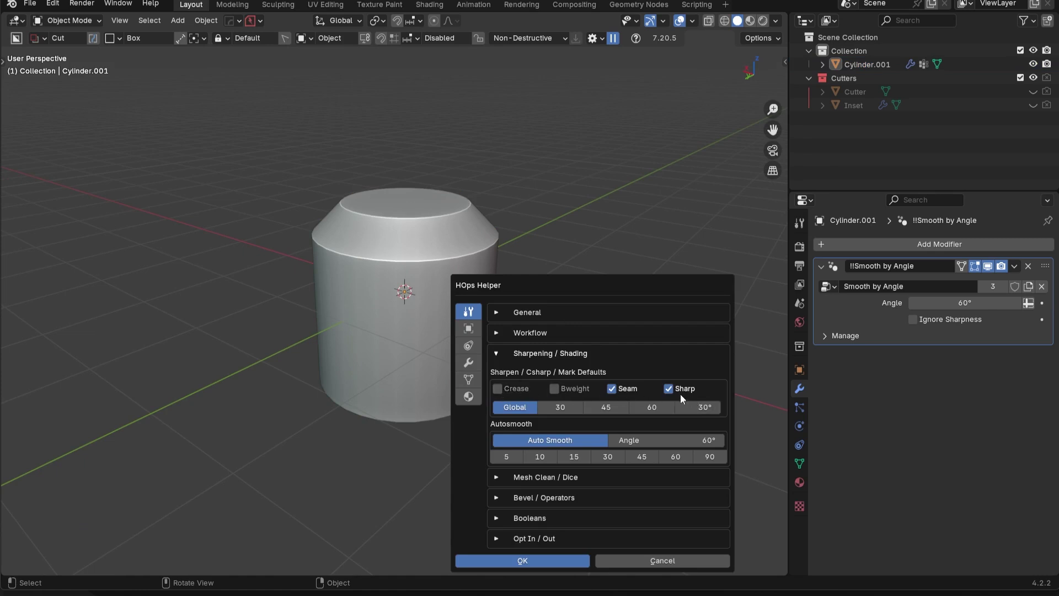
click(366, 230)
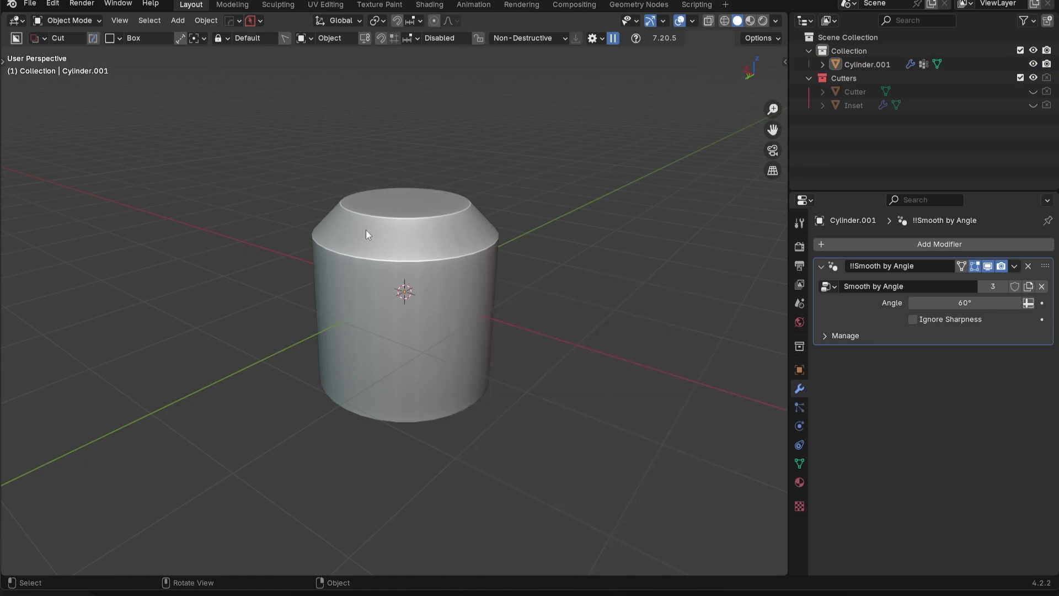
Reselect the bevelled cylinder and bring up the HardOps operations for Sharpen
click(436, 227)
key(q)
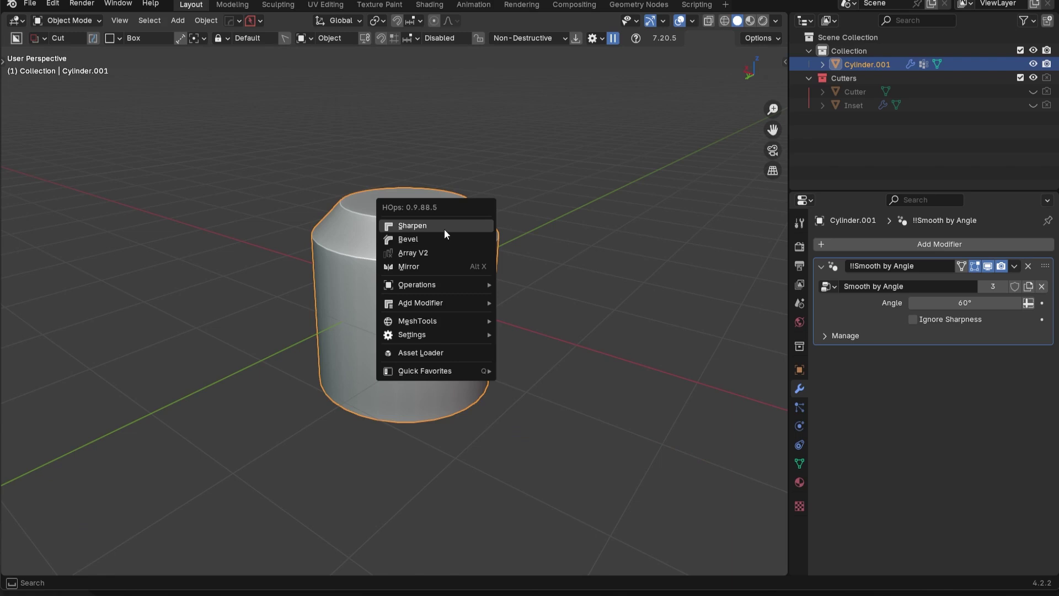